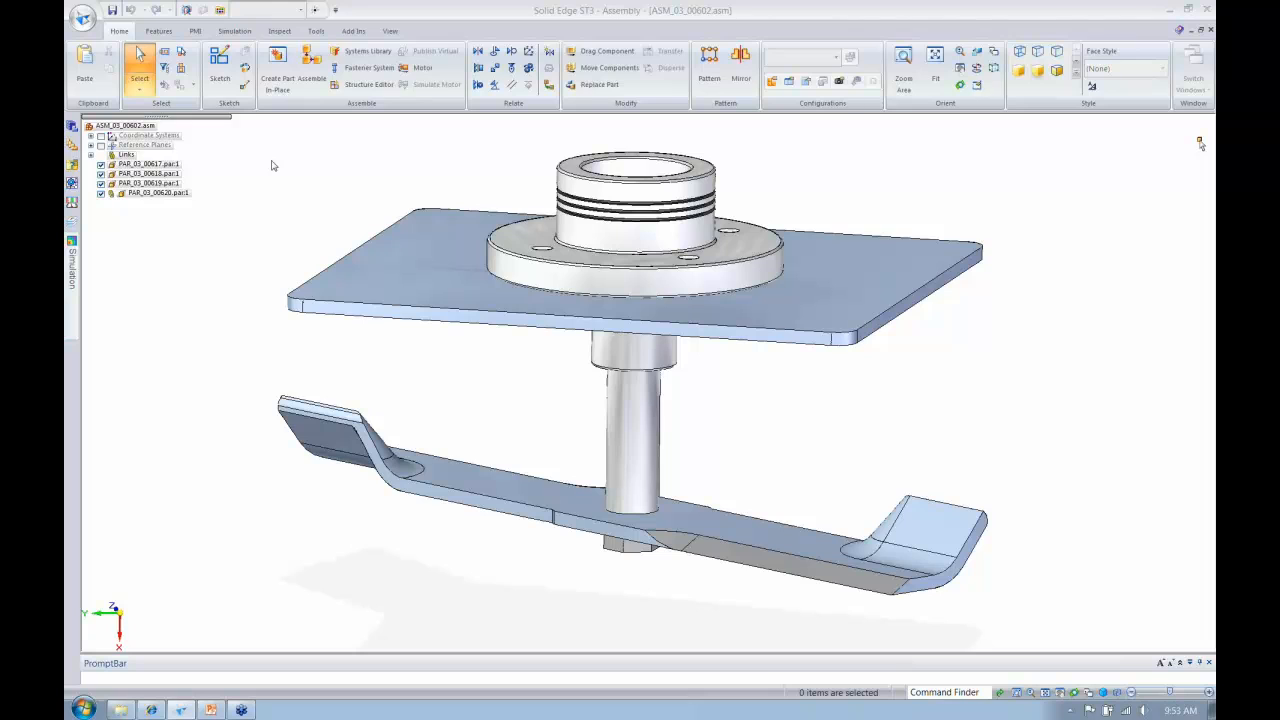
Open the flanged spindle part in place for simplification and delete the groove faces around its upper hub
{"action": "left_click", "coordinate": [234, 31]}
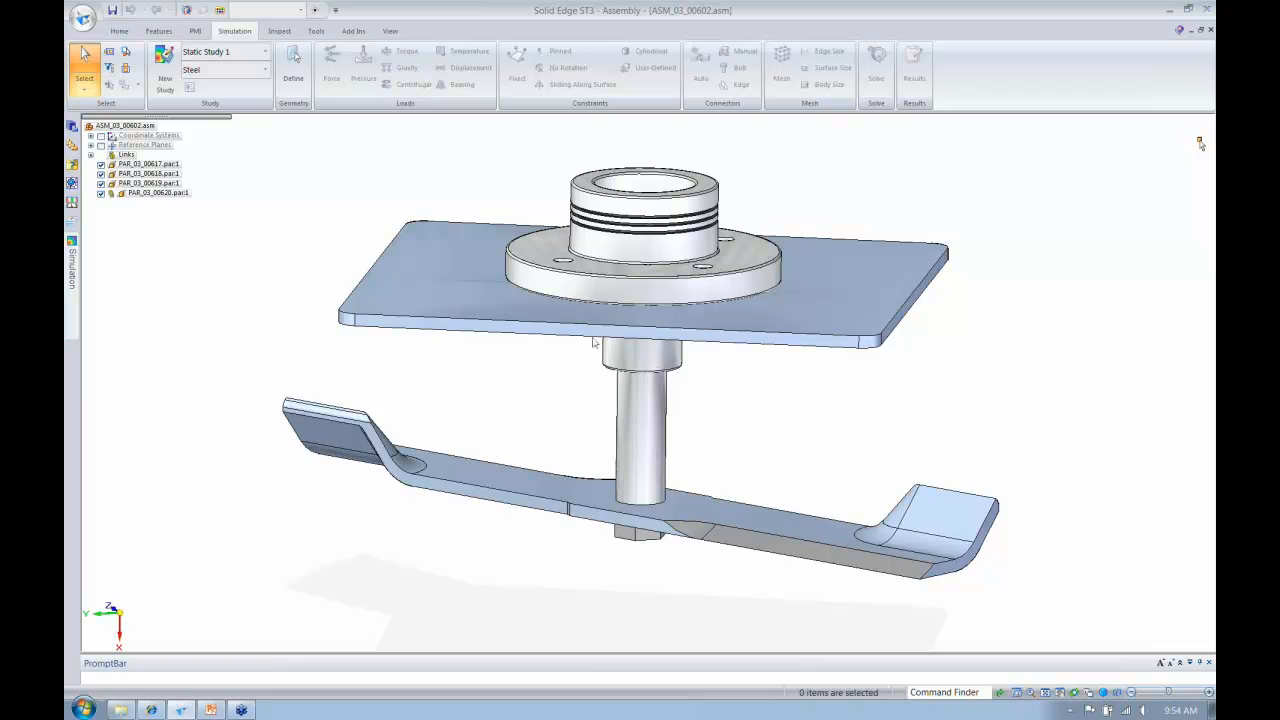
{"action": "left_click", "coordinate": [589, 205]}
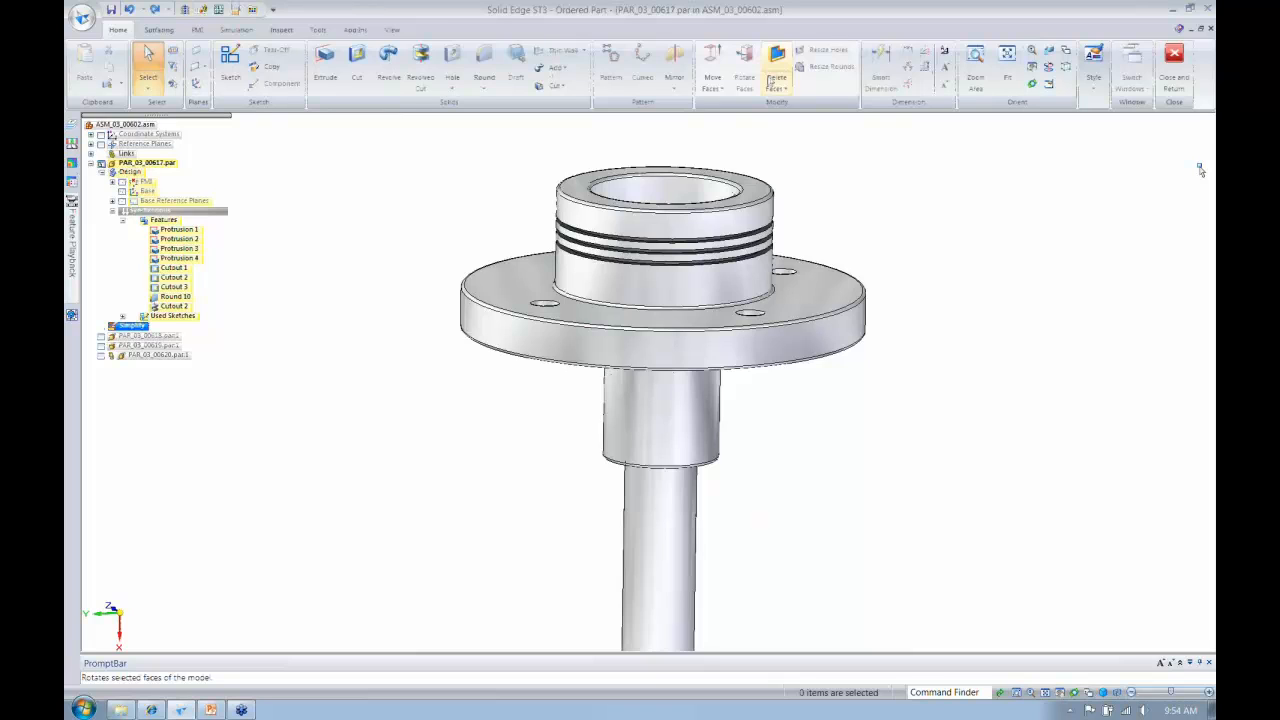
{"action": "left_click", "coordinate": [772, 76]}
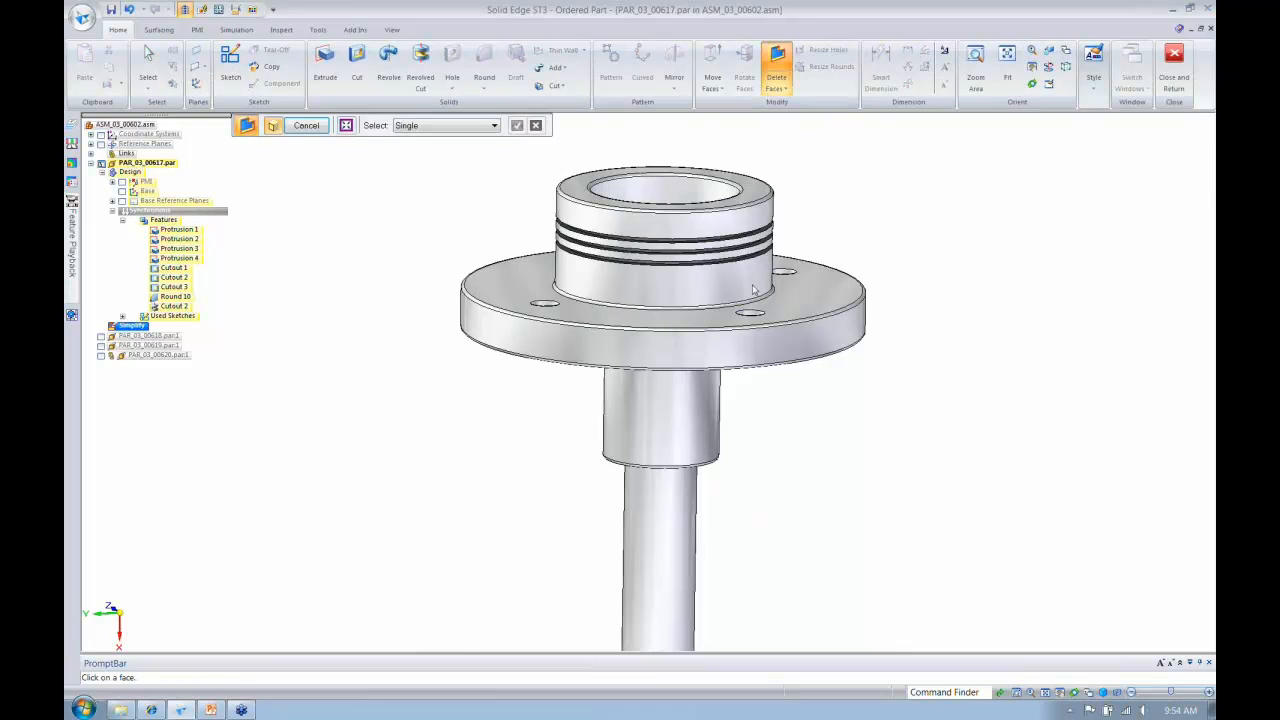
{"action": "left_click", "coordinate": [754, 289]}
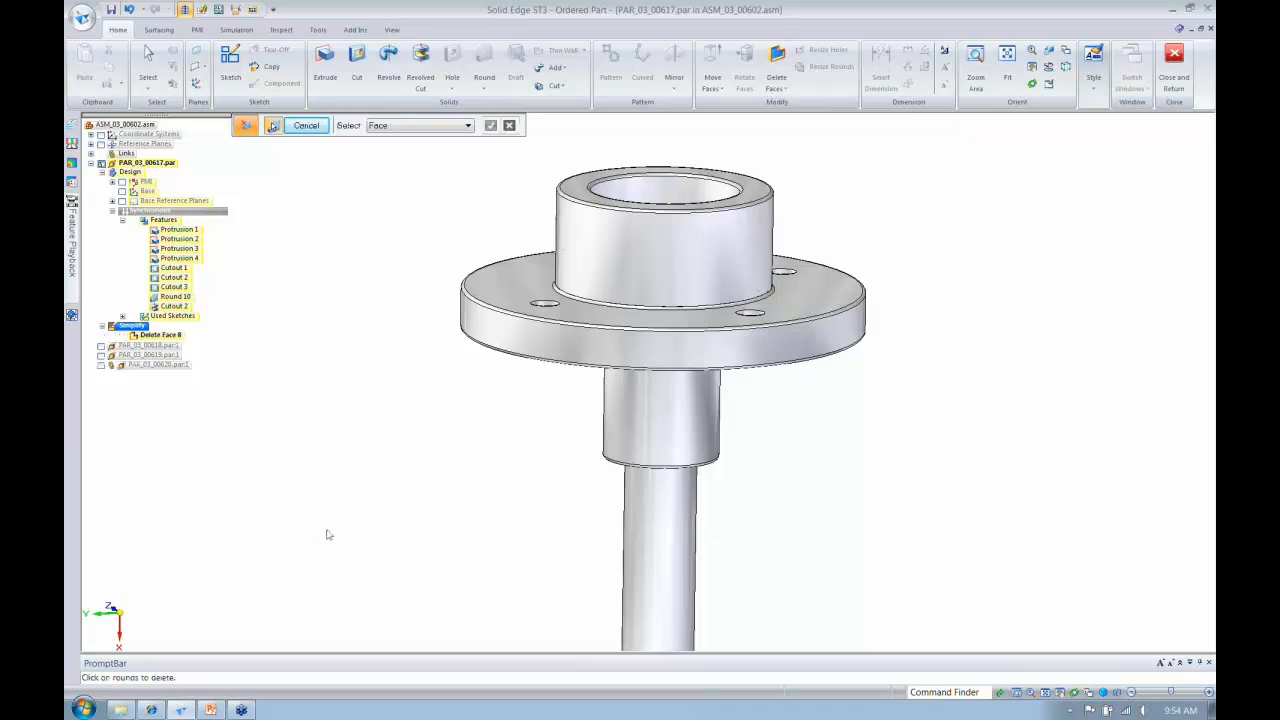
Delete all rounds from the simplified spindle part and return to the assembly
{"action": "key", "text": "ctrl+a"}
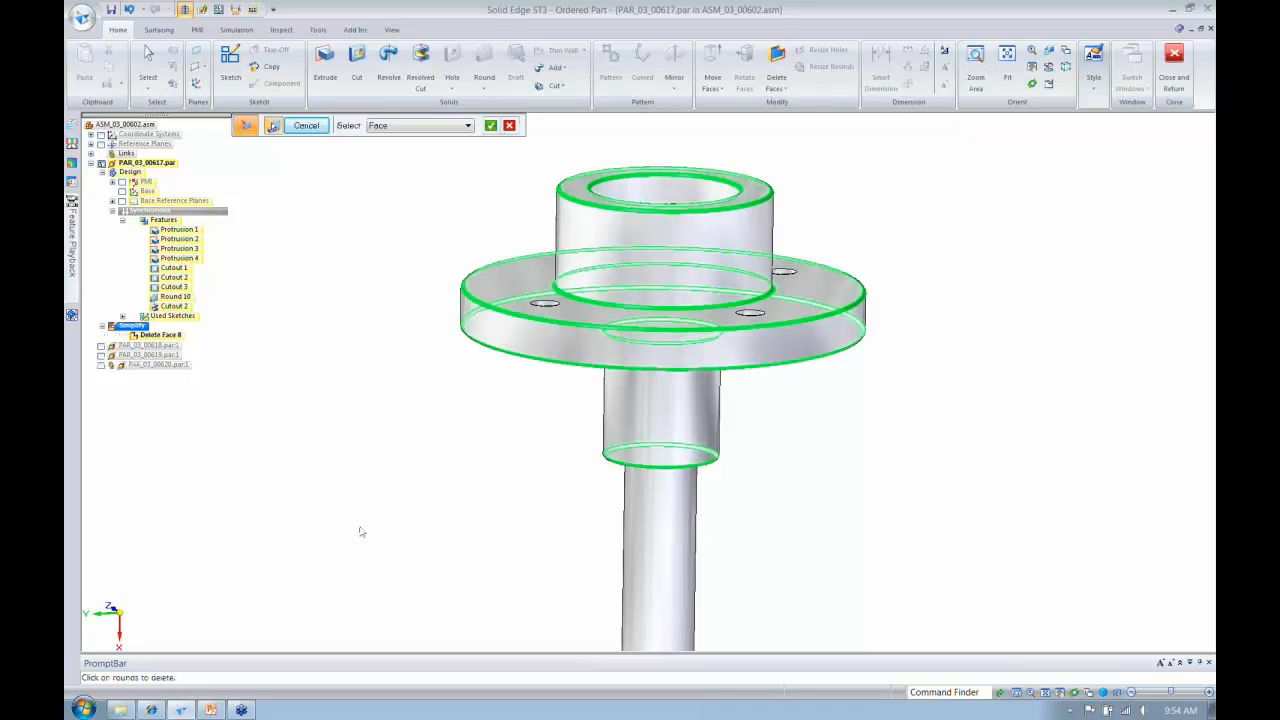
{"action": "key", "text": "Return"}
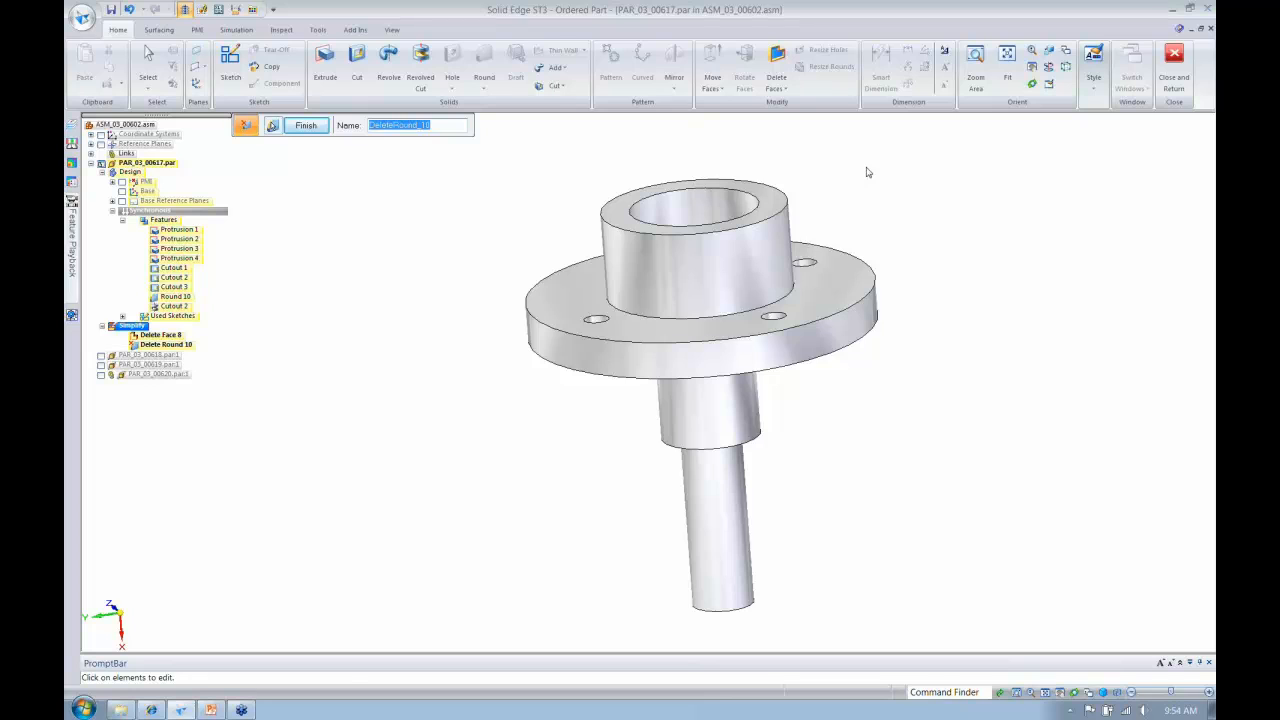
{"action": "left_click", "coordinate": [1170, 60]}
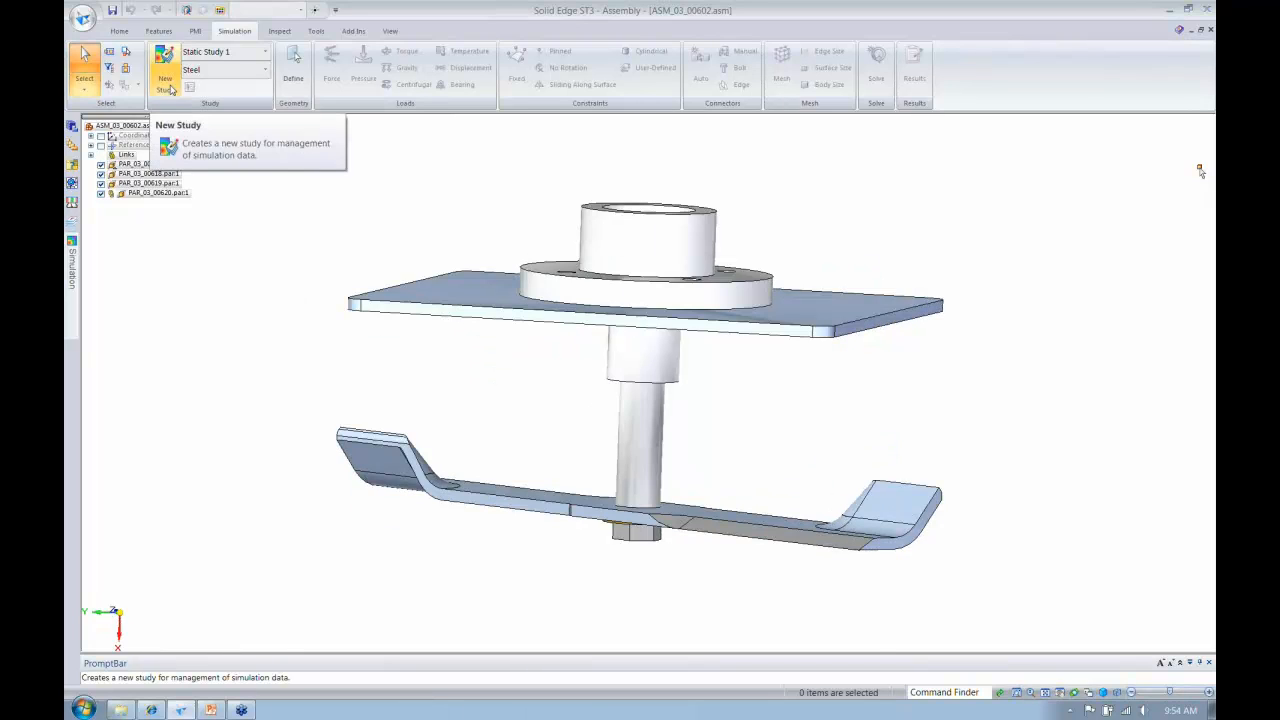
Create a new Linear Static study with a Tetrahedral mesh for the assembly
{"action": "left_click", "coordinate": [165, 82]}
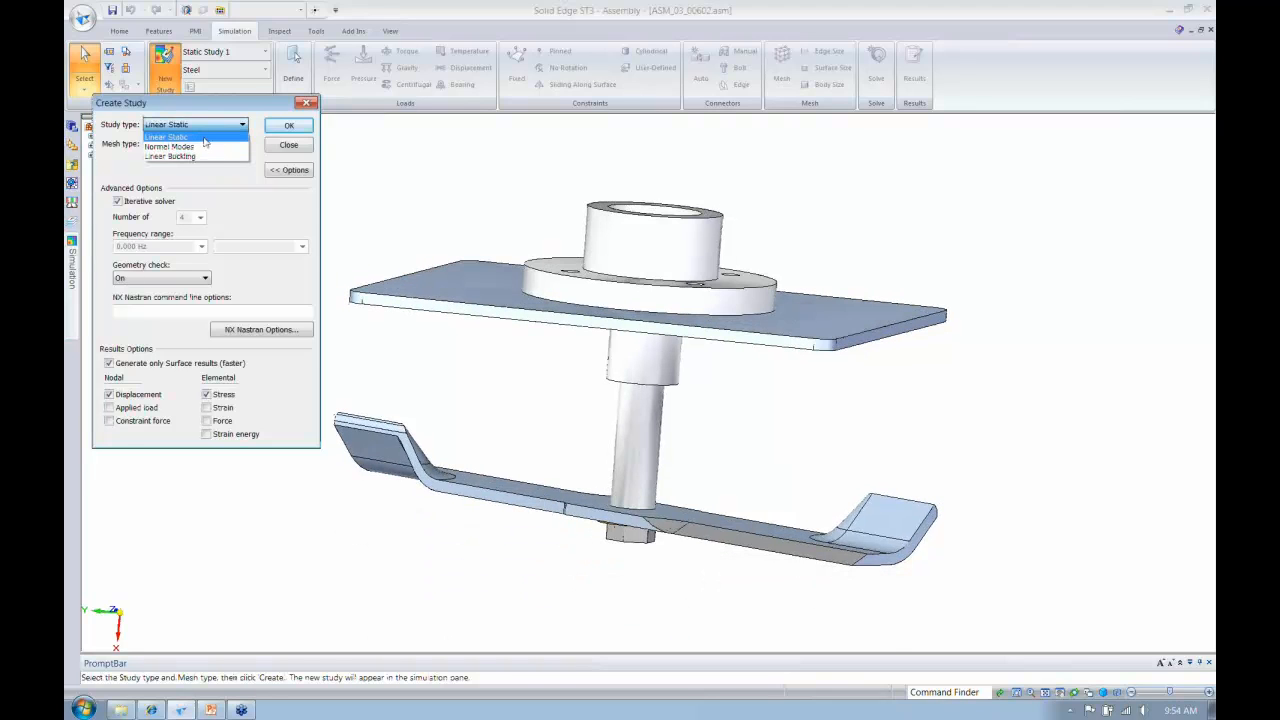
{"action": "left_click", "coordinate": [204, 139]}
{"action": "left_click", "coordinate": [180, 143]}
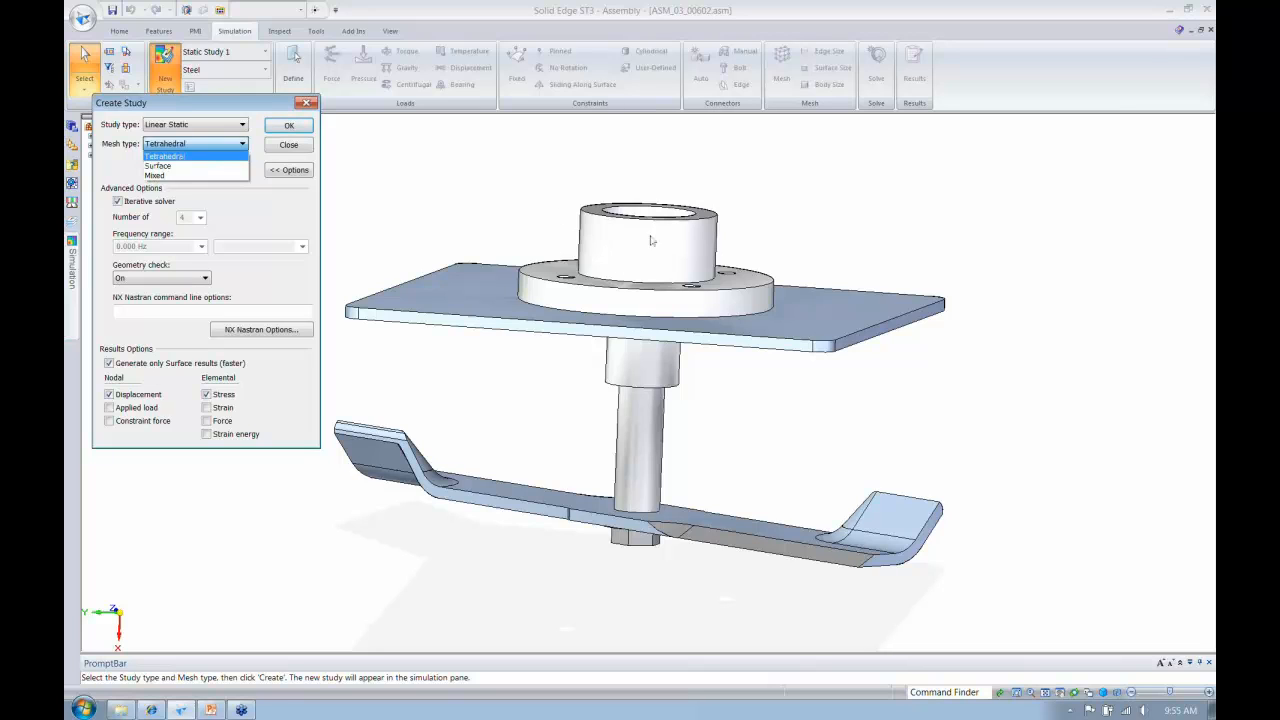
{"action": "left_click", "coordinate": [173, 166]}
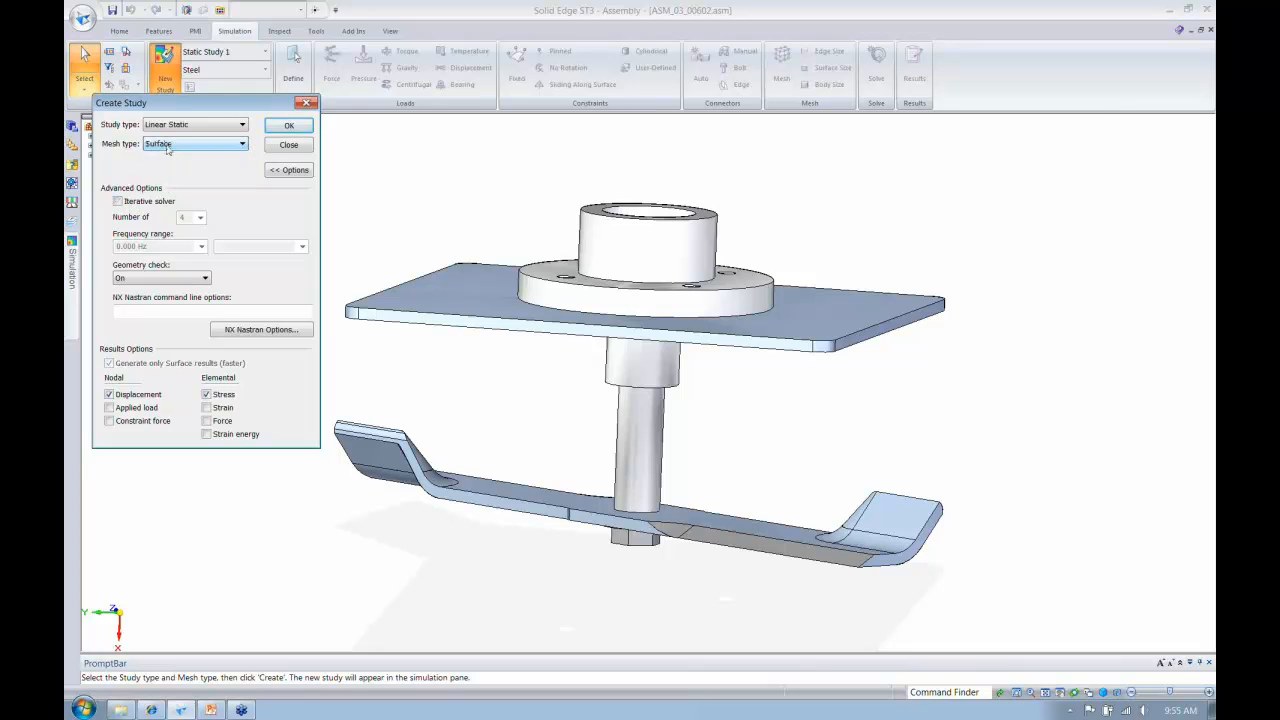
{"action": "left_click", "coordinate": [170, 146]}
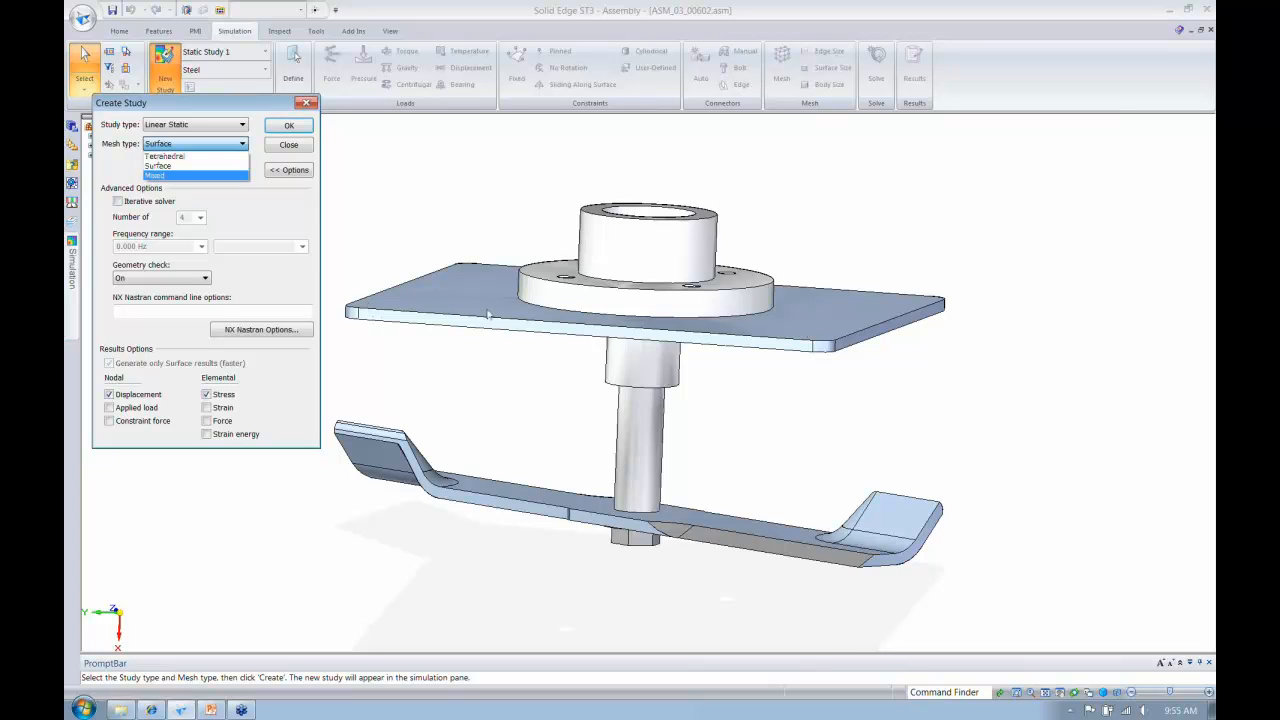
{"action": "left_click", "coordinate": [178, 157]}
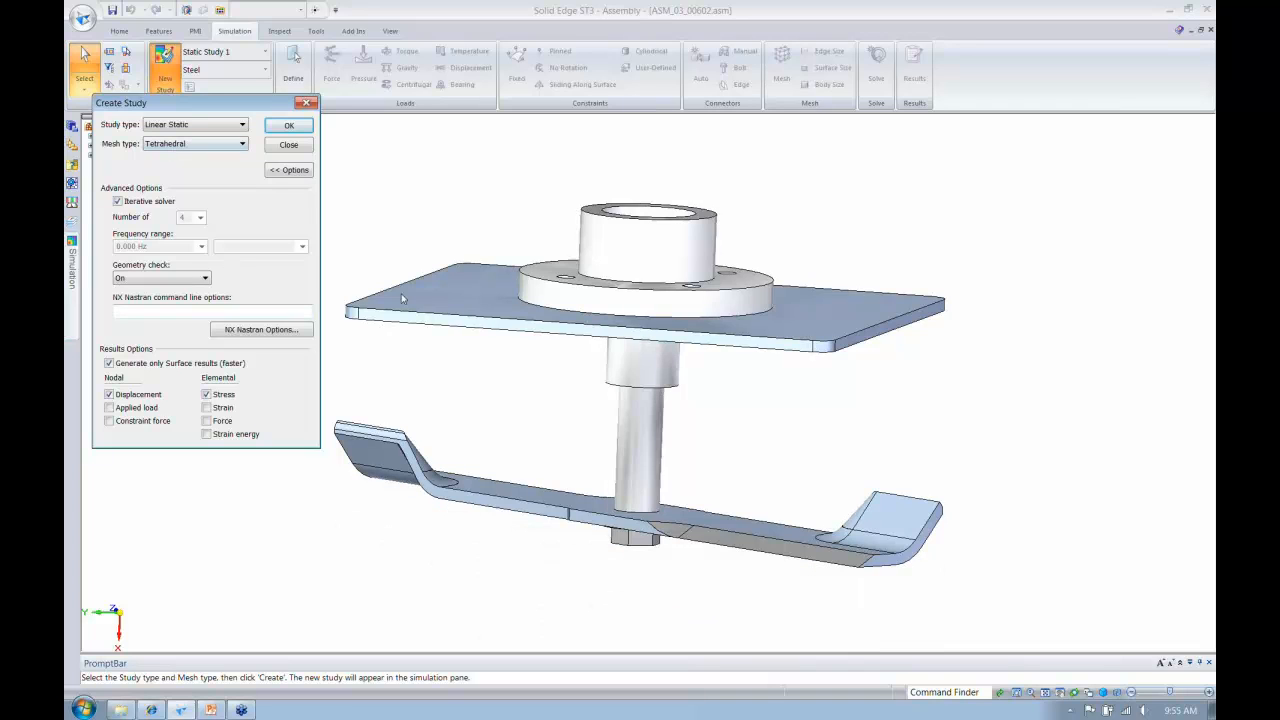
{"action": "scroll", "coordinate": [375, 230], "scroll_direction": "up", "scroll_amount": 1}
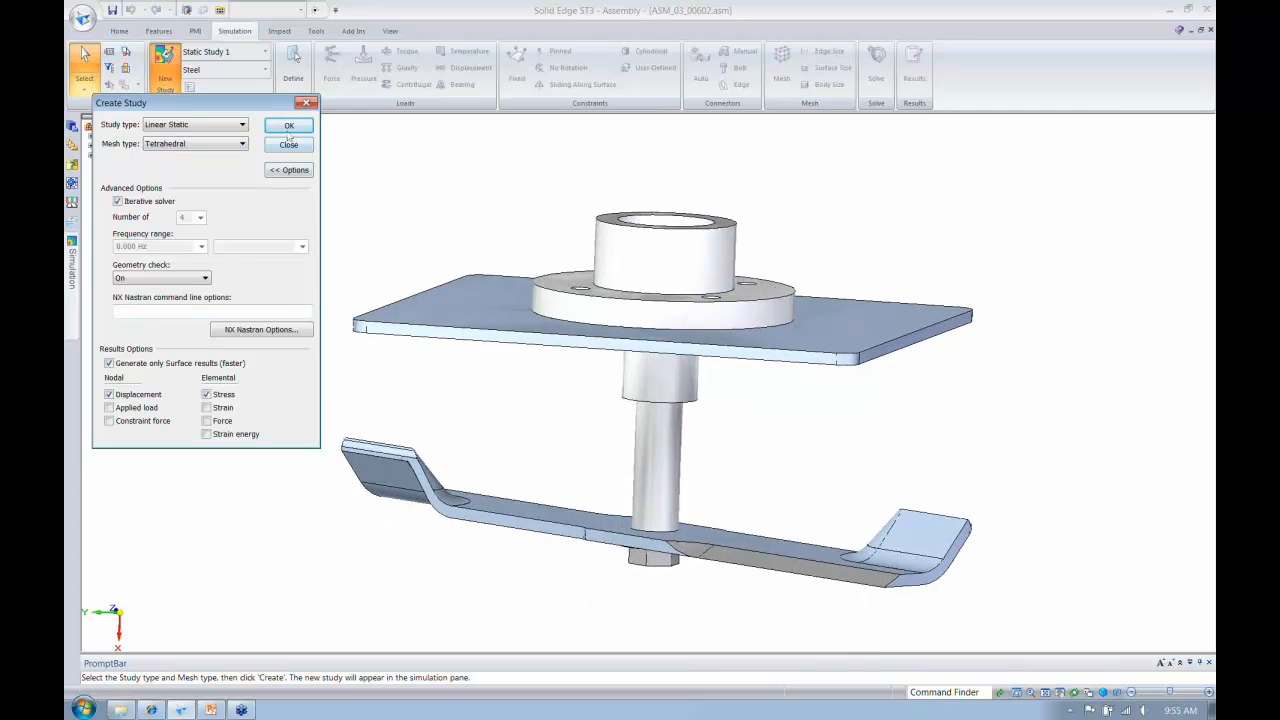
{"action": "left_click", "coordinate": [289, 126]}
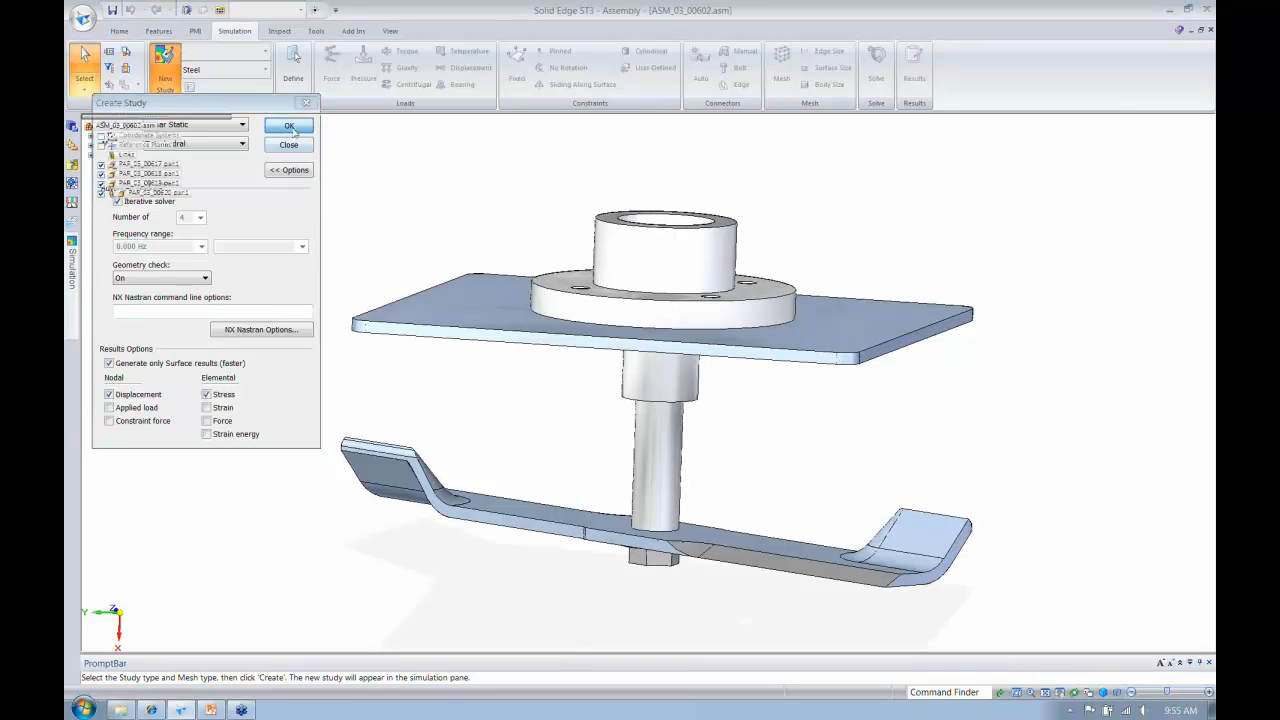
Define all four parts of the assembly as the study geometry
{"action": "scroll", "coordinate": [291, 254], "scroll_direction": "down", "scroll_amount": 1}
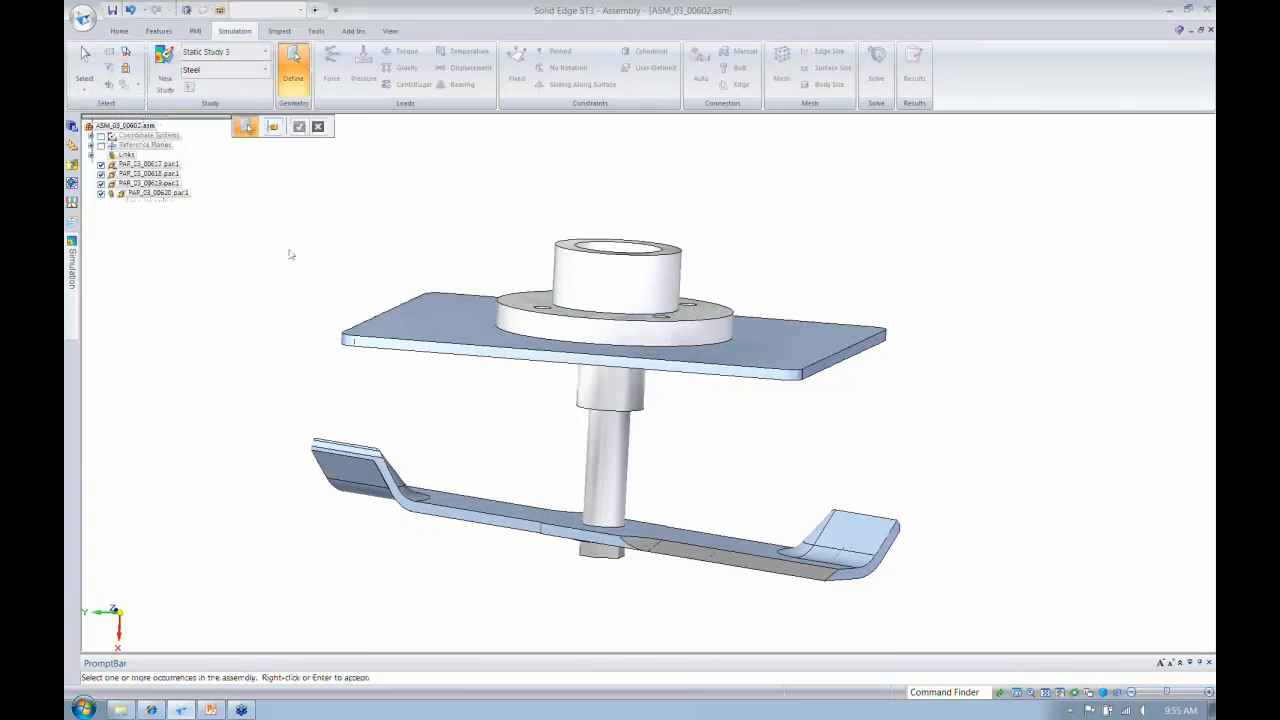
{"action": "left_click_drag", "start_coordinate": [239, 199], "coordinate": [969, 635]}
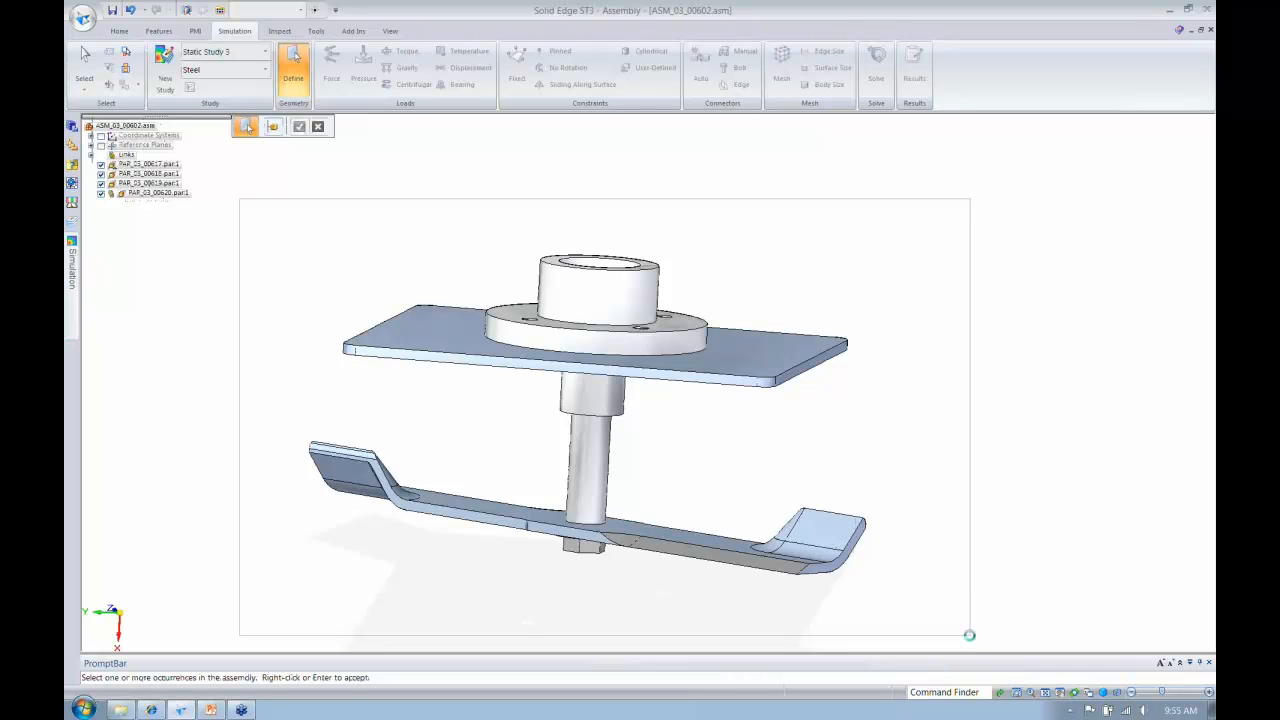
{"action": "left_click_drag", "start_coordinate": [969, 635], "coordinate": [969, 635]}
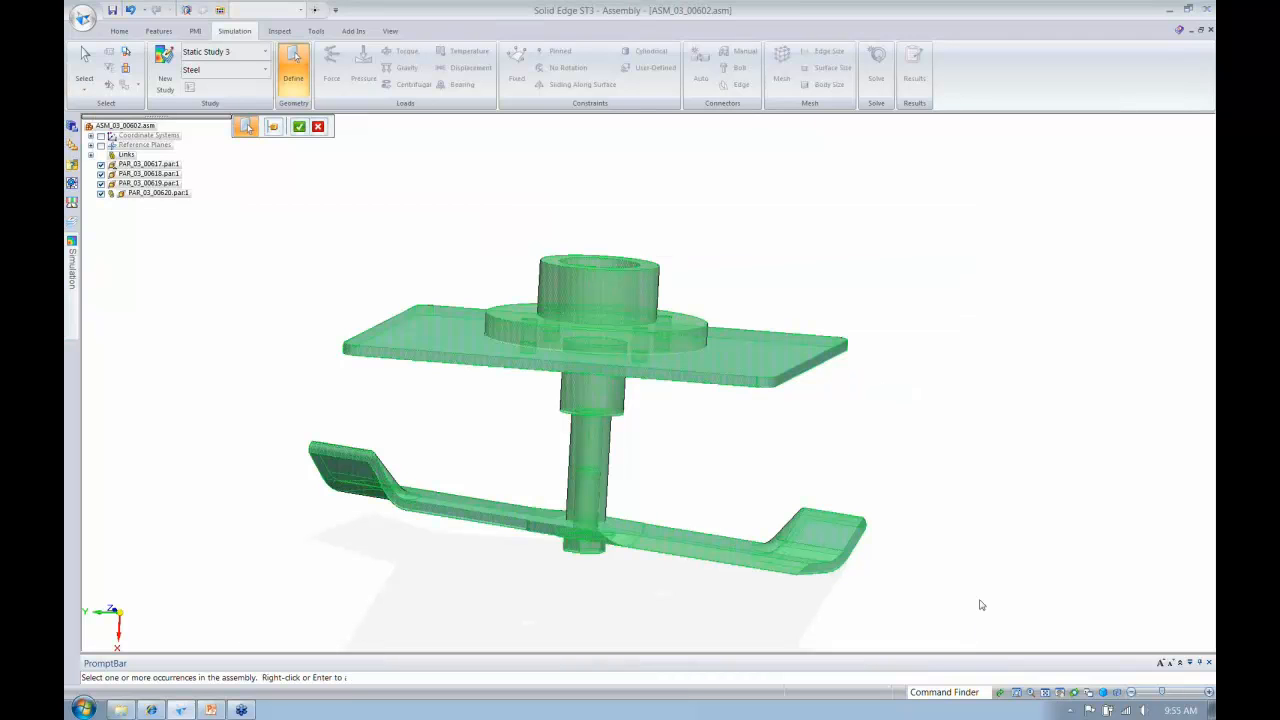
{"action": "right_click", "coordinate": [980, 605]}
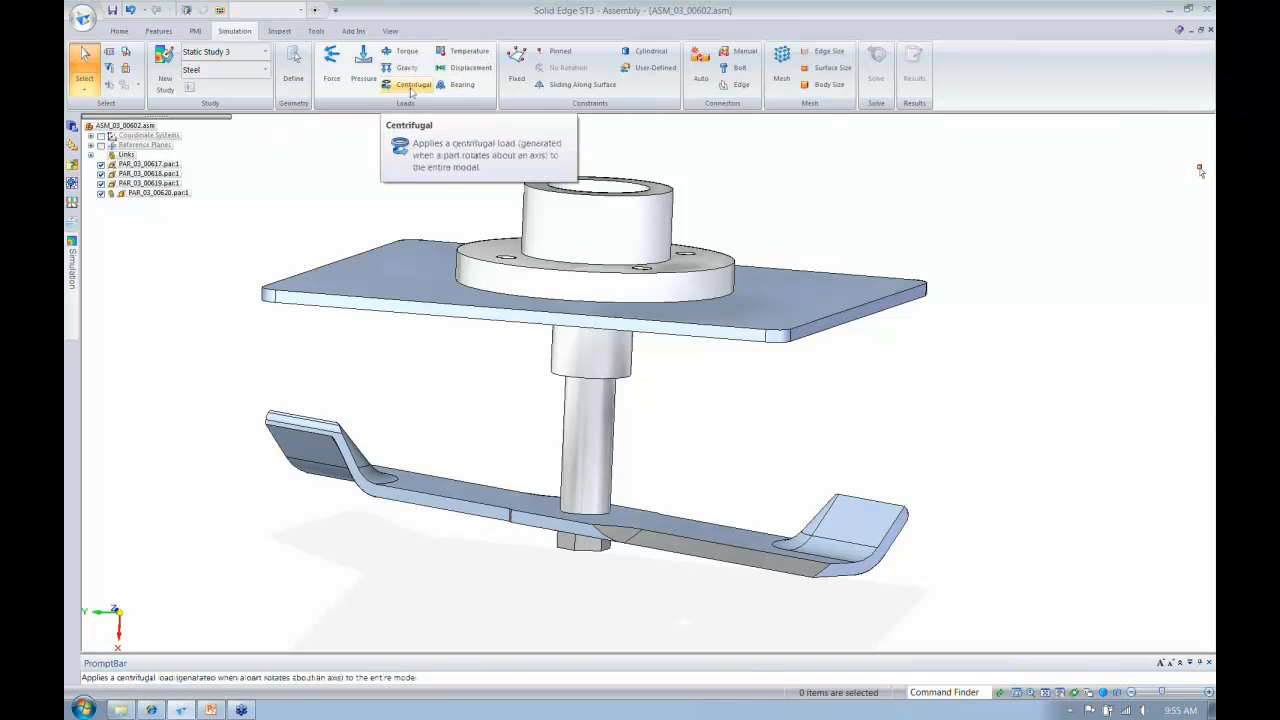
Apply a 1000 N force to the bevelled cutting face on one arm of the blade, redirected to act horizontally
{"action": "left_click", "coordinate": [331, 70]}
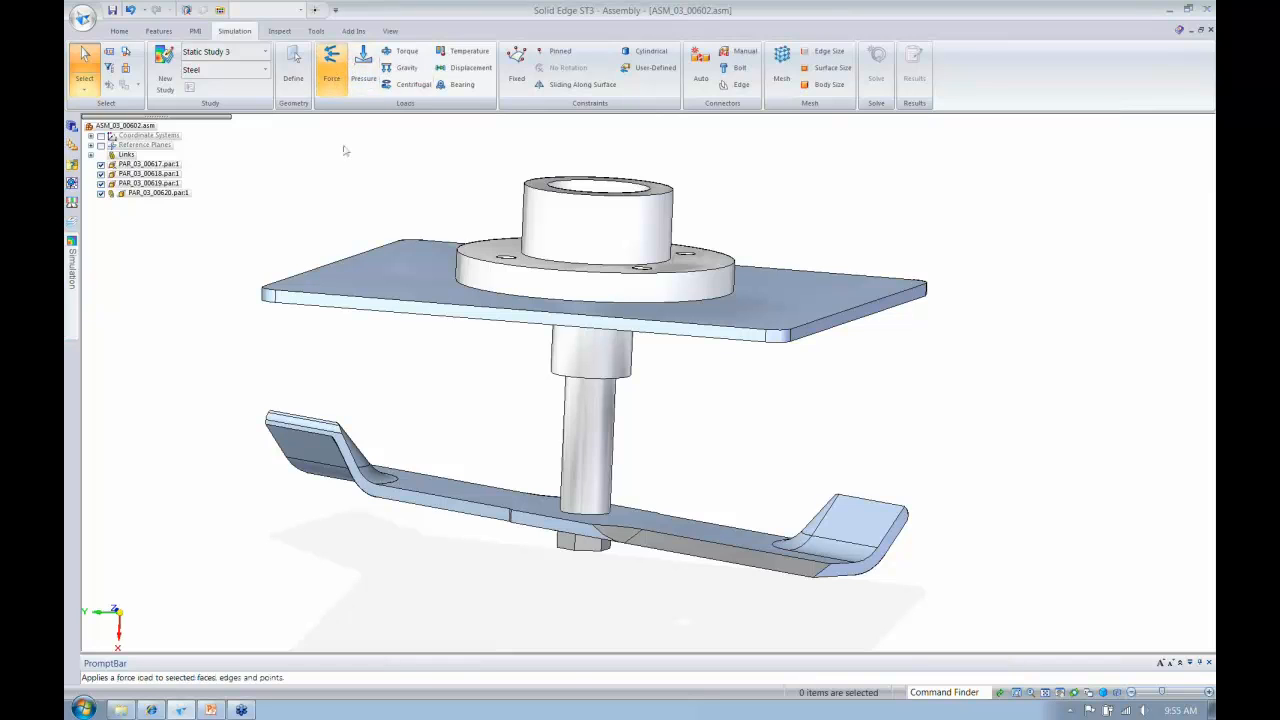
{"action": "left_click", "coordinate": [720, 554]}
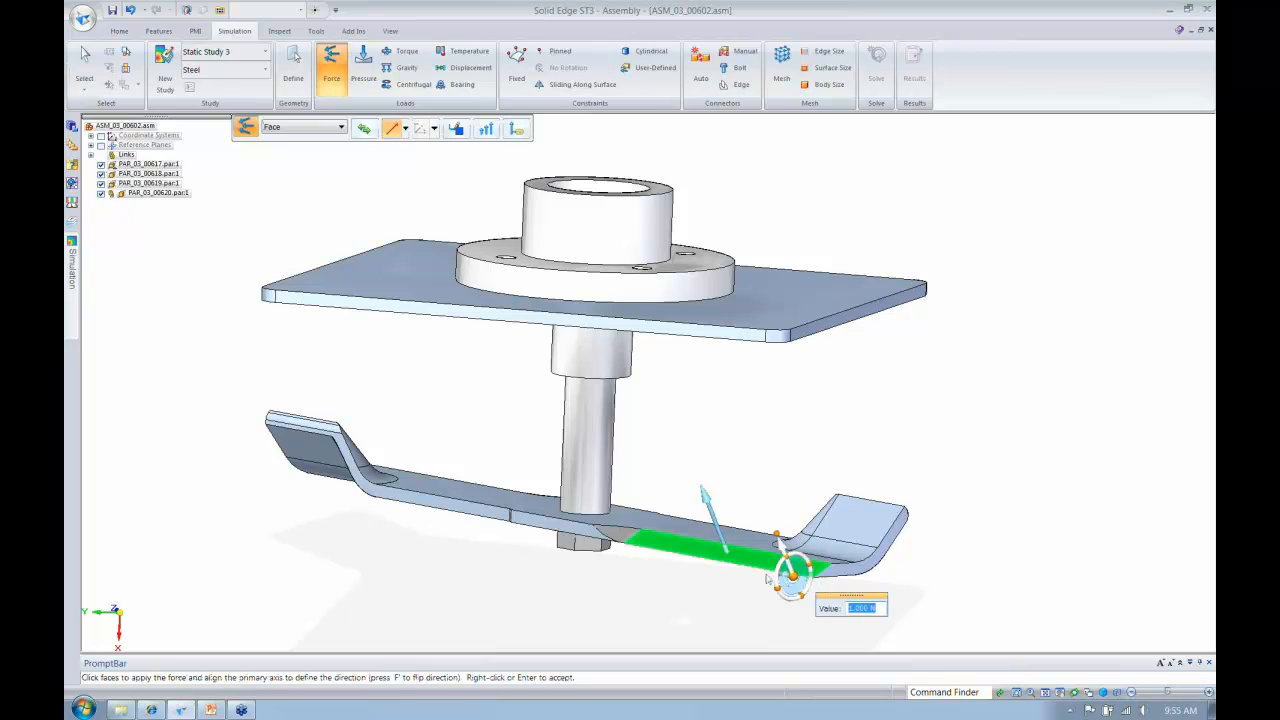
{"action": "left_click", "coordinate": [657, 533]}
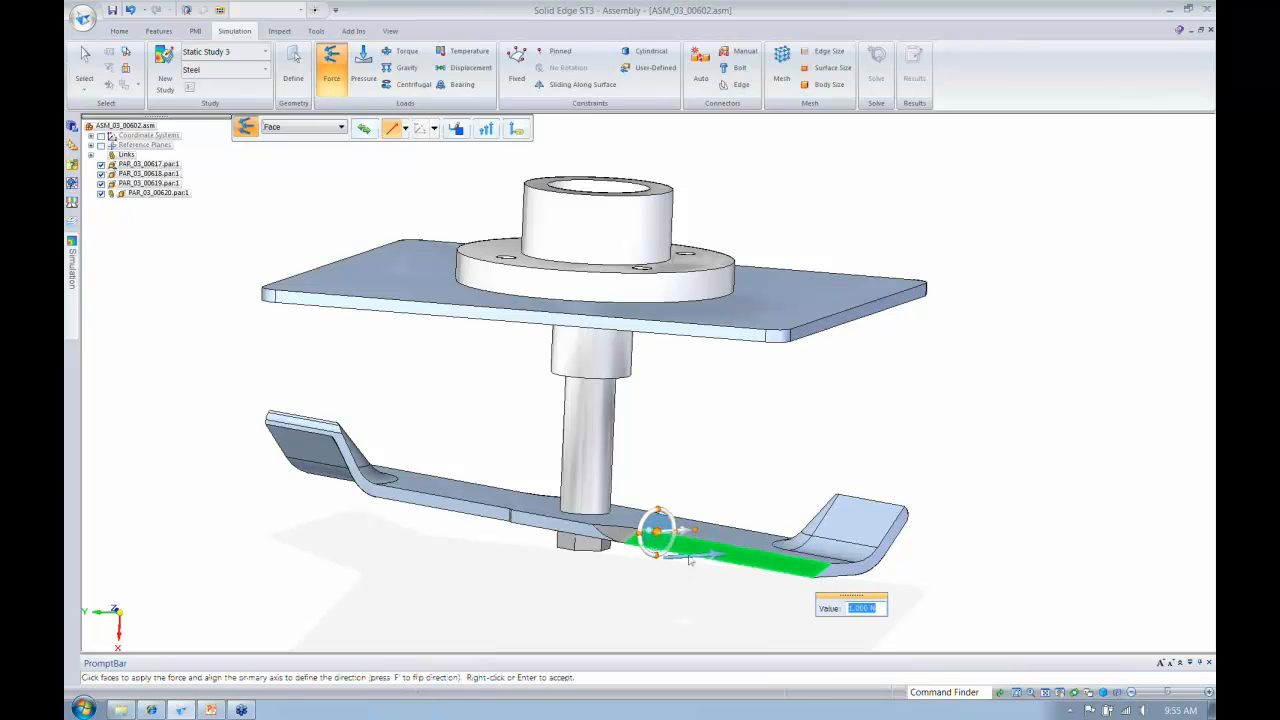
{"action": "type", "text": "1000"}
{"action": "key", "text": "Return"}
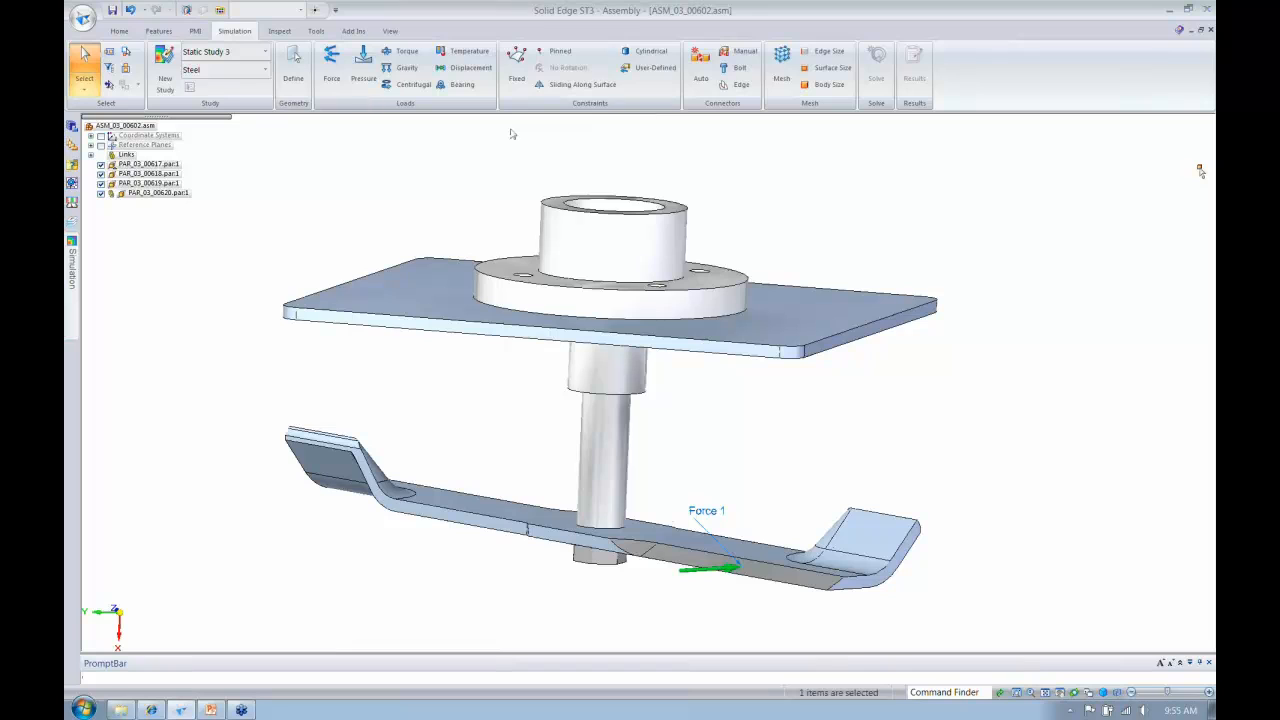
Apply a Fixed constraint to the four narrow side faces around the rectangular plate
{"action": "left_click", "coordinate": [516, 64]}
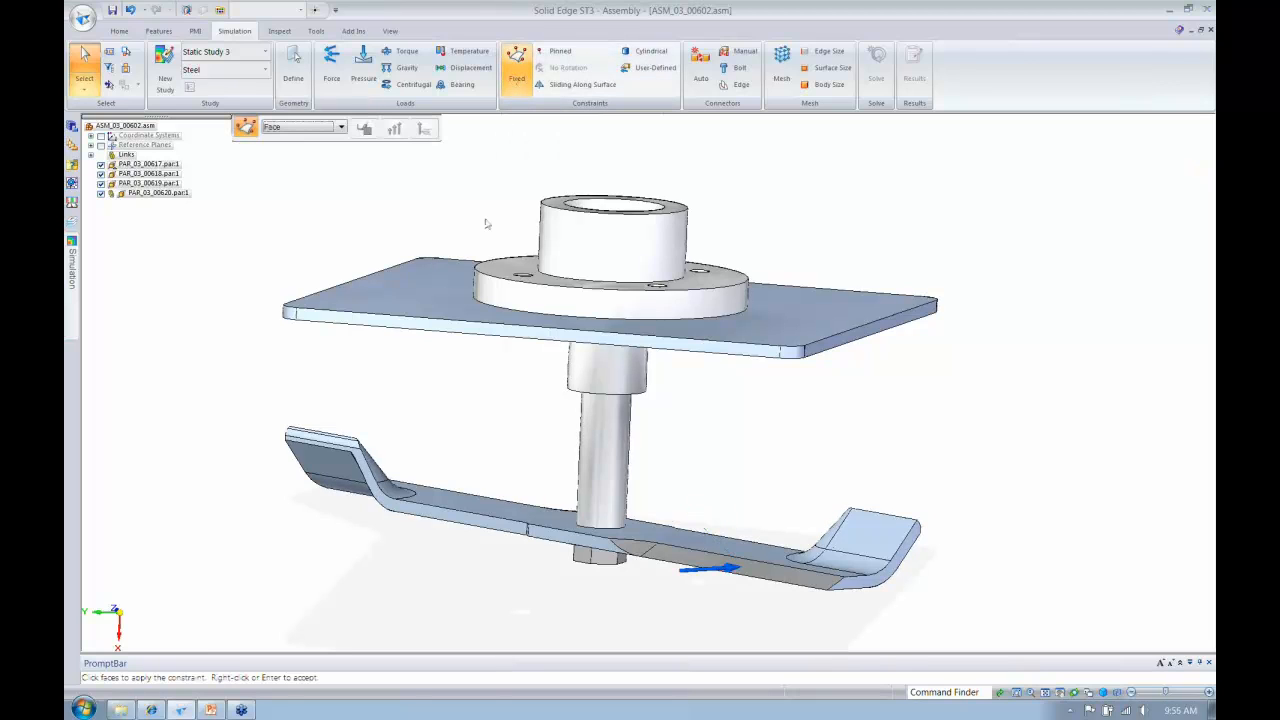
{"action": "left_click", "coordinate": [450, 330]}
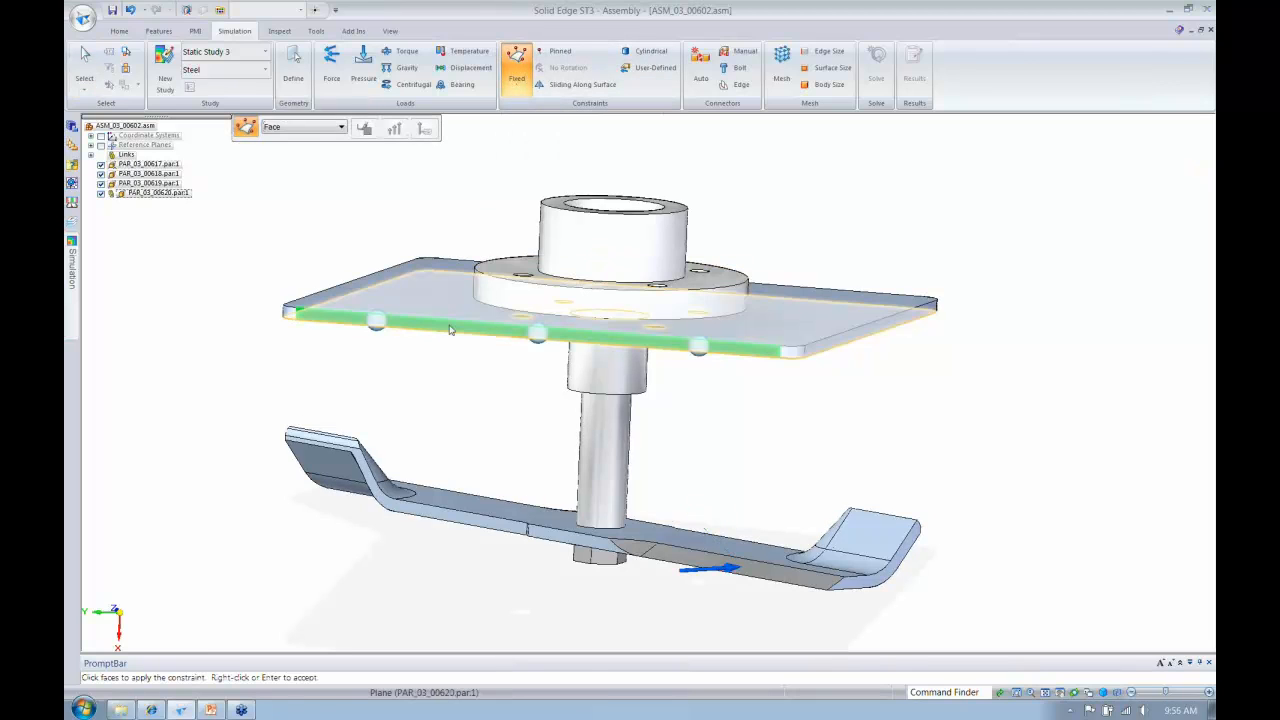
{"action": "middle_click_drag", "start_coordinate": [450, 330], "coordinate": [391, 389]}
{"action": "left_click", "coordinate": [720, 371]}
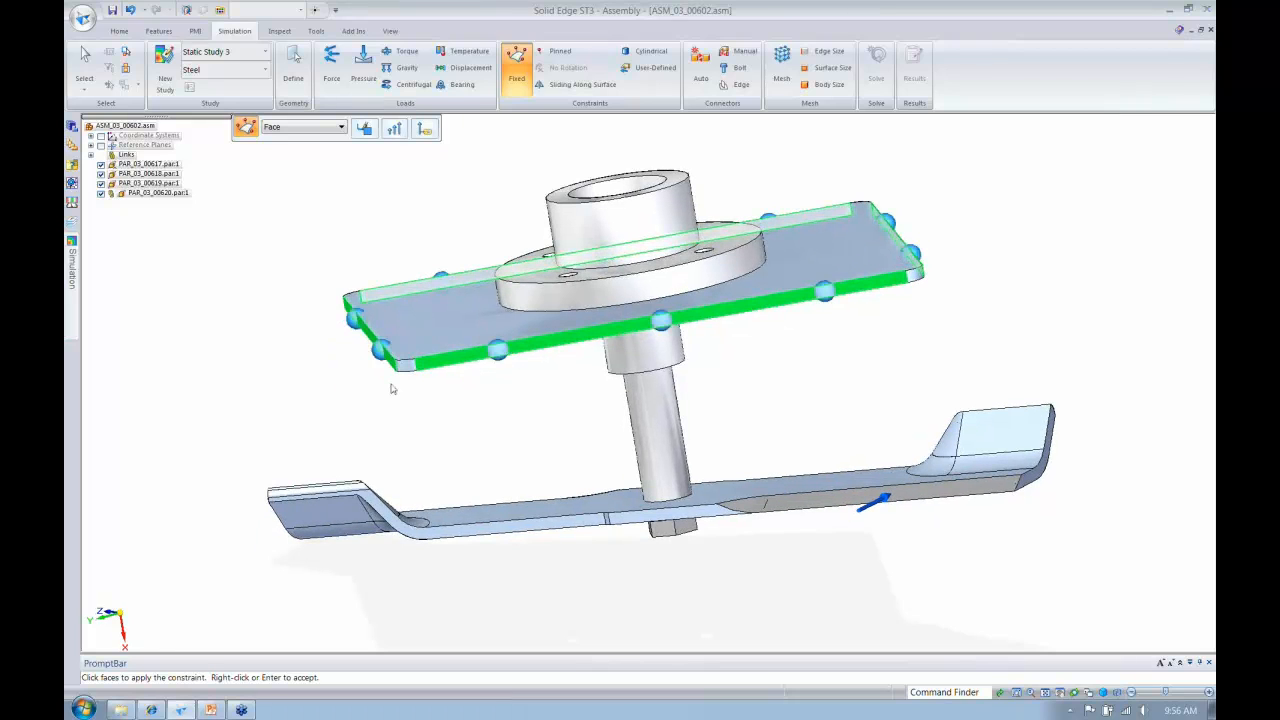
{"action": "right_click", "coordinate": [391, 389]}
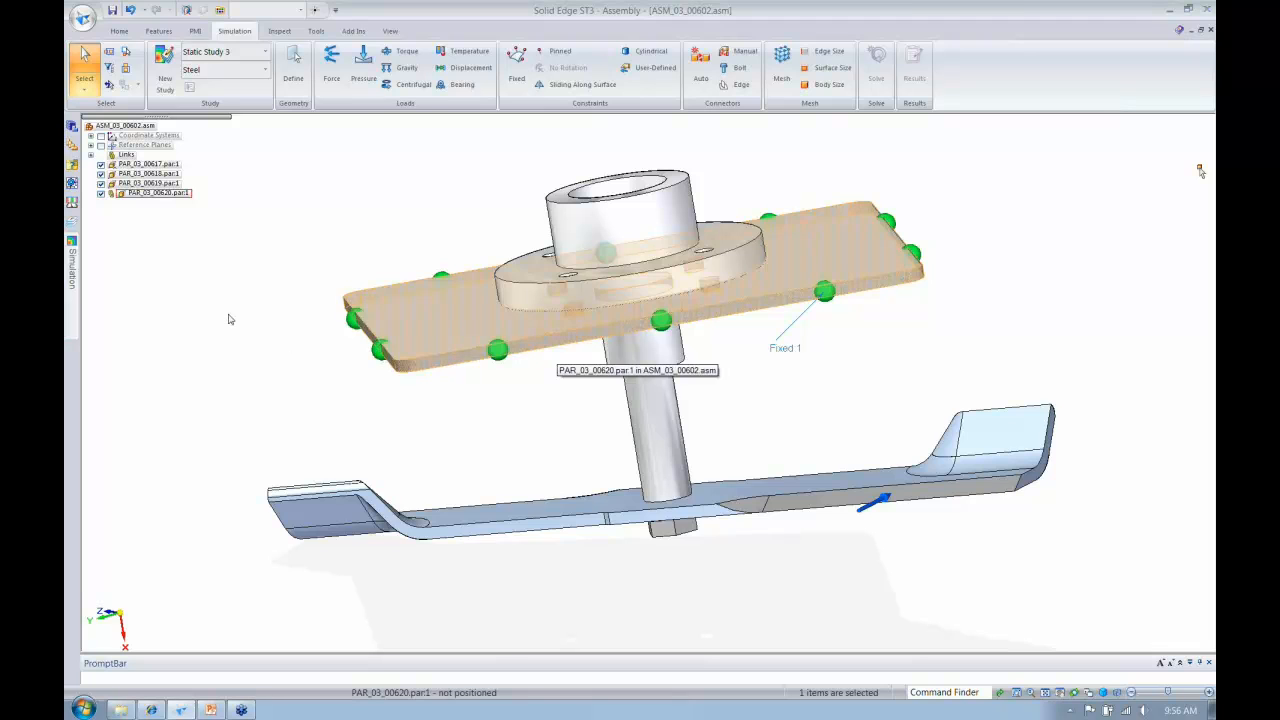
Detect automatic Glue connections between the spindle, the blade and the bolt beneath it
{"action": "middle_click_drag", "start_coordinate": [231, 317], "coordinate": [180, 350]}
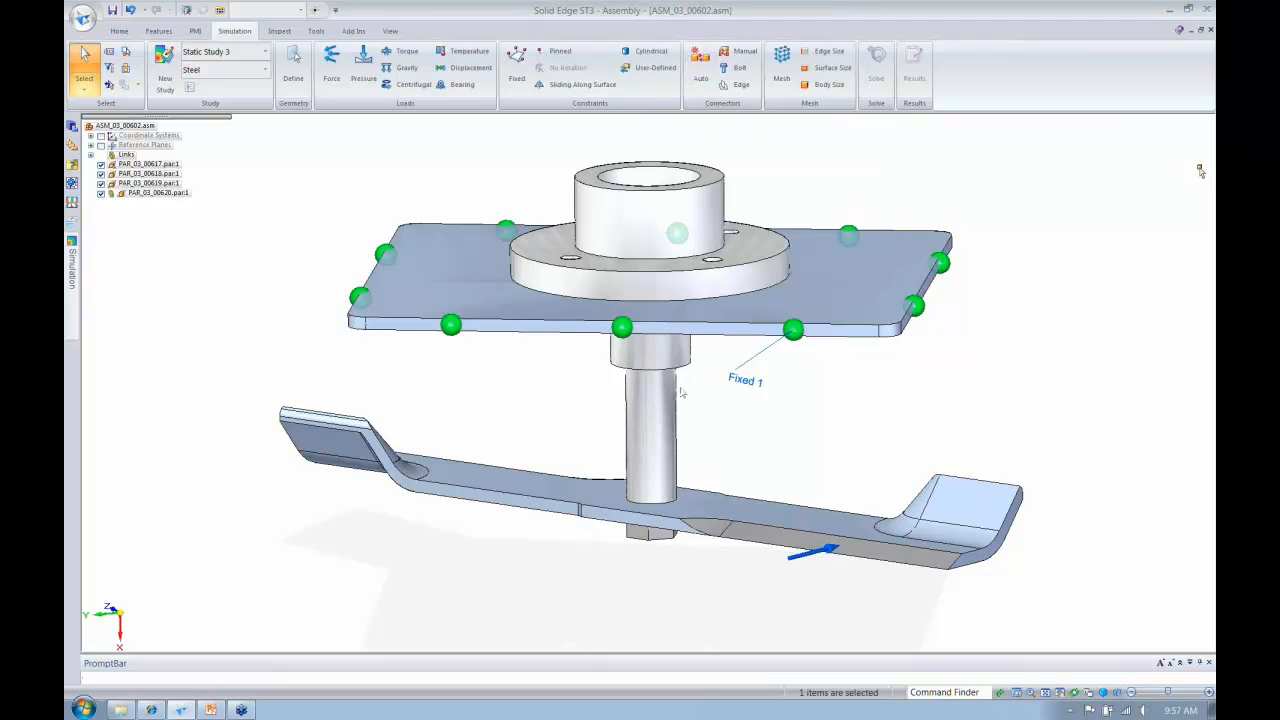
{"action": "left_click", "coordinate": [698, 75]}
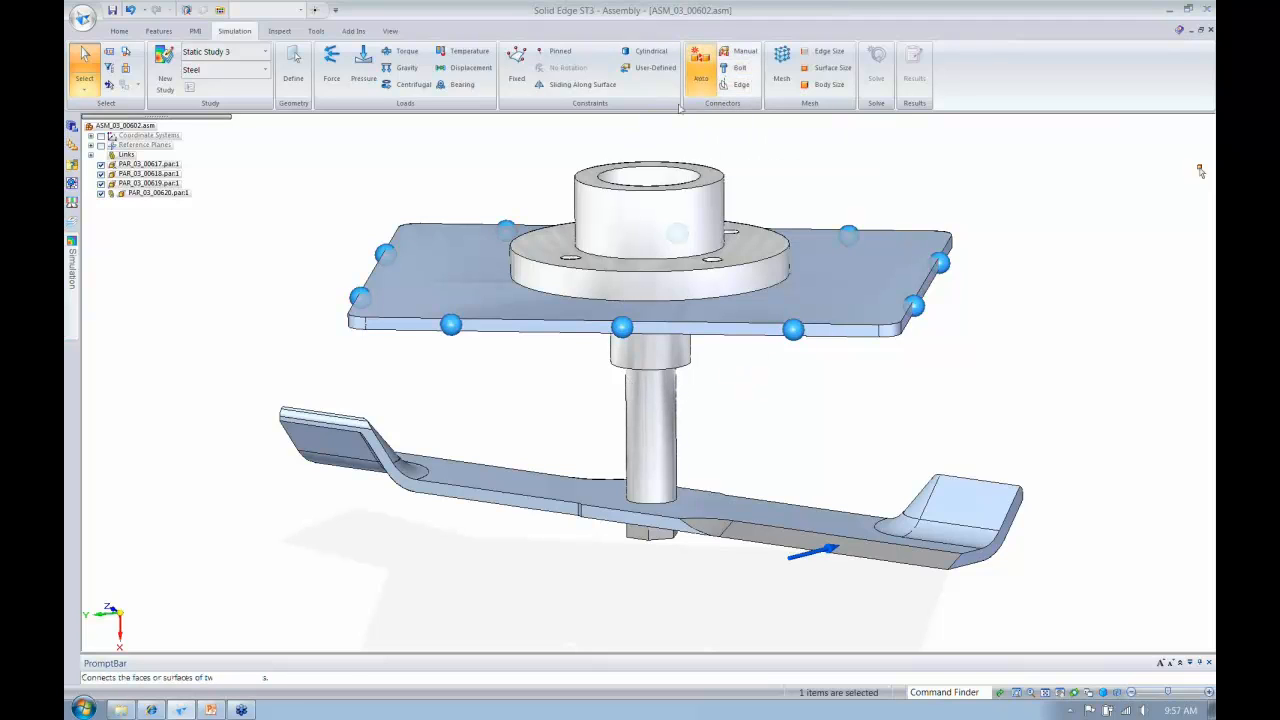
{"action": "left_click", "coordinate": [648, 278]}
{"action": "left_click", "coordinate": [660, 543]}
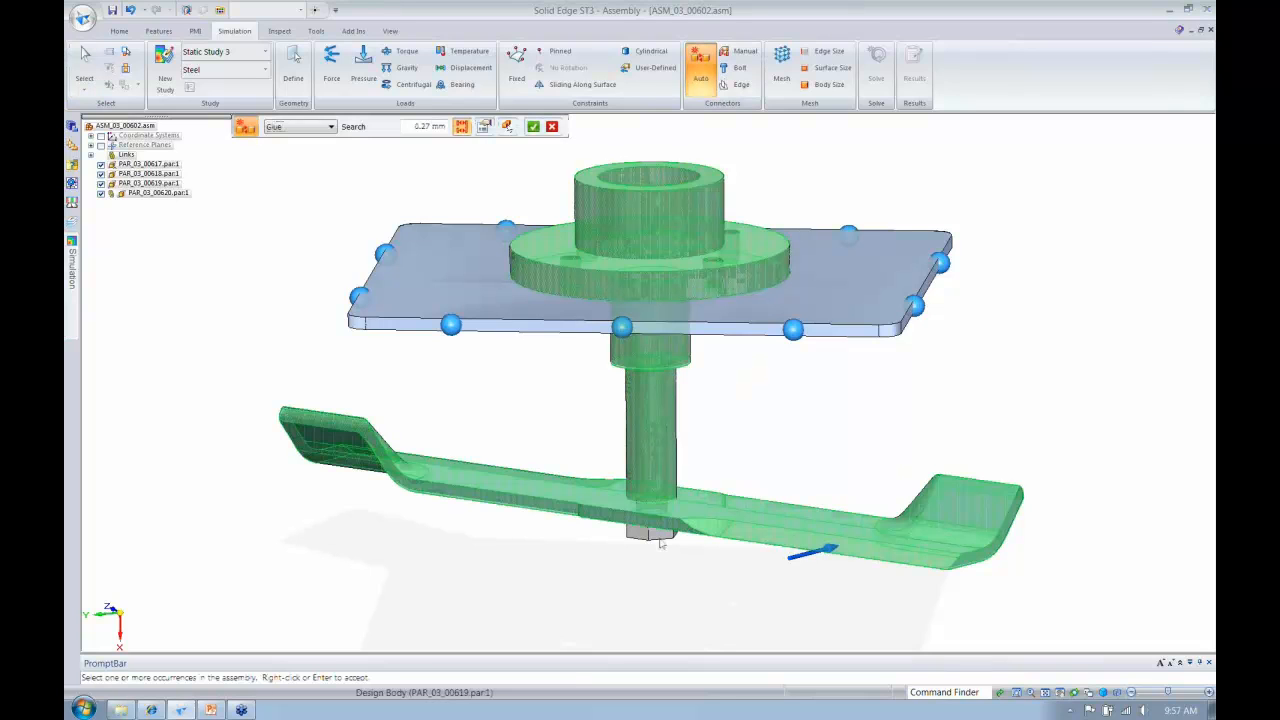
{"action": "left_click", "coordinate": [300, 127]}
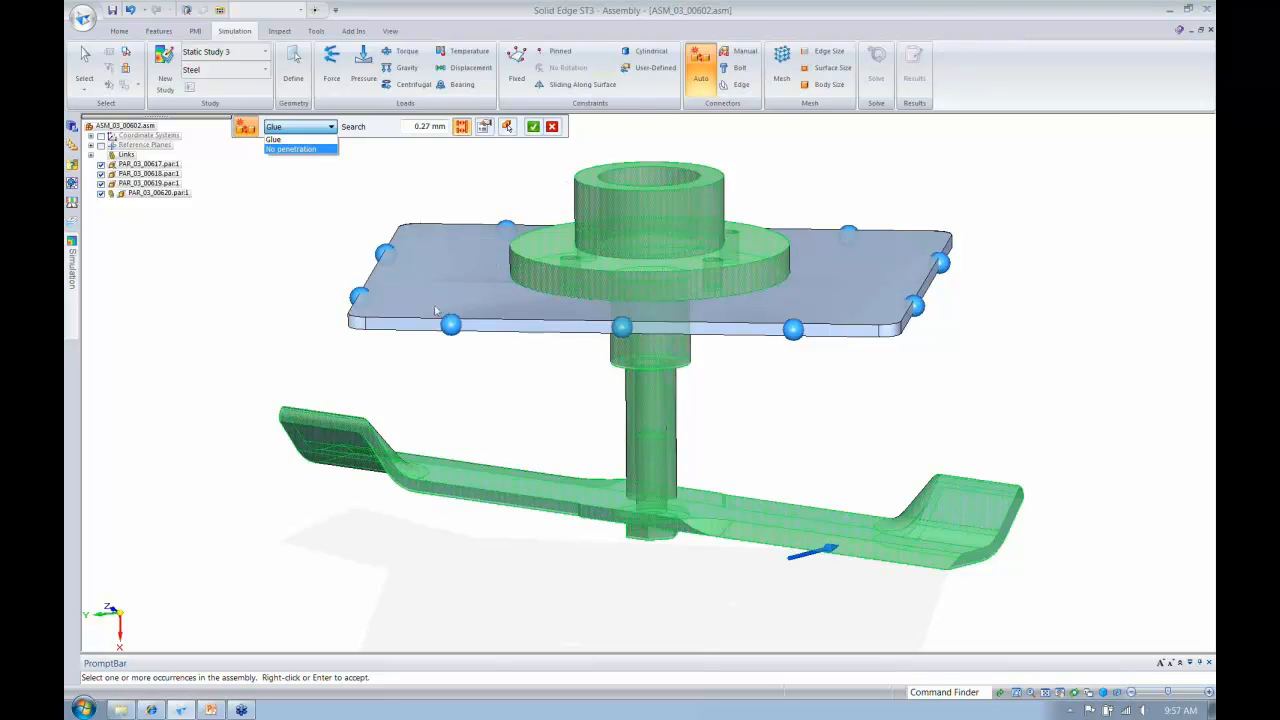
{"action": "left_click", "coordinate": [315, 142]}
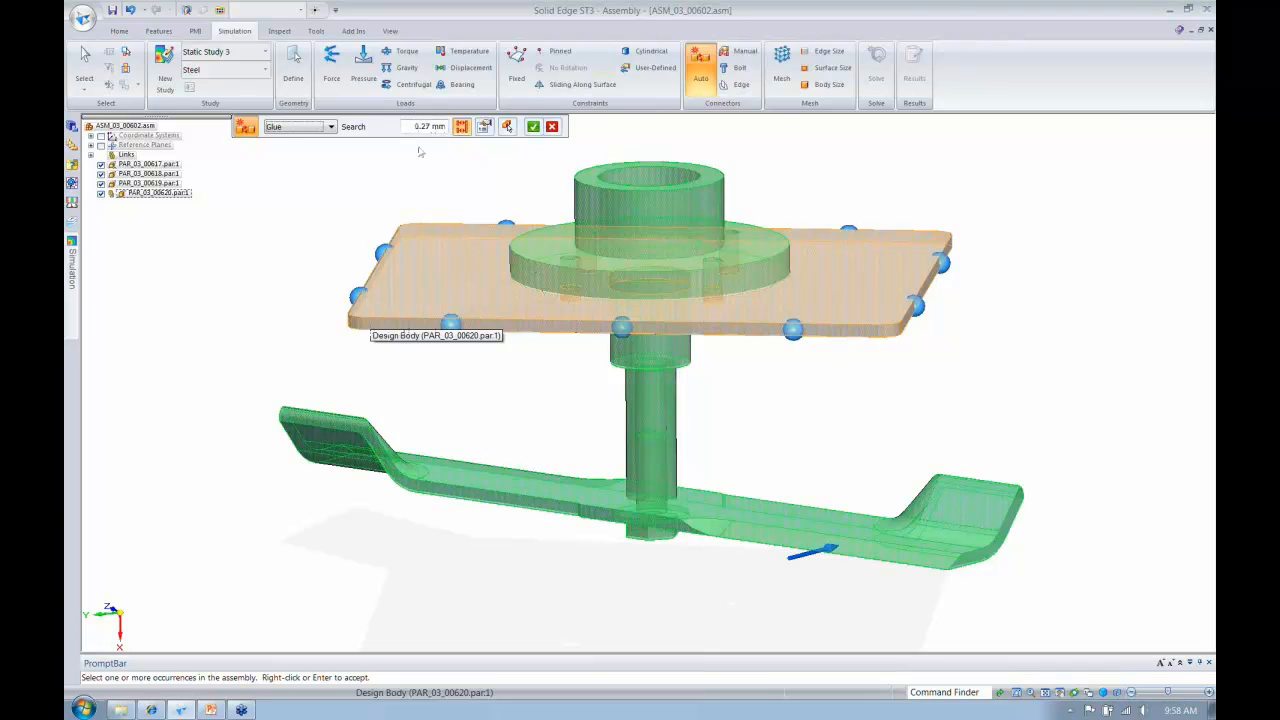
{"action": "left_click", "coordinate": [317, 128]}
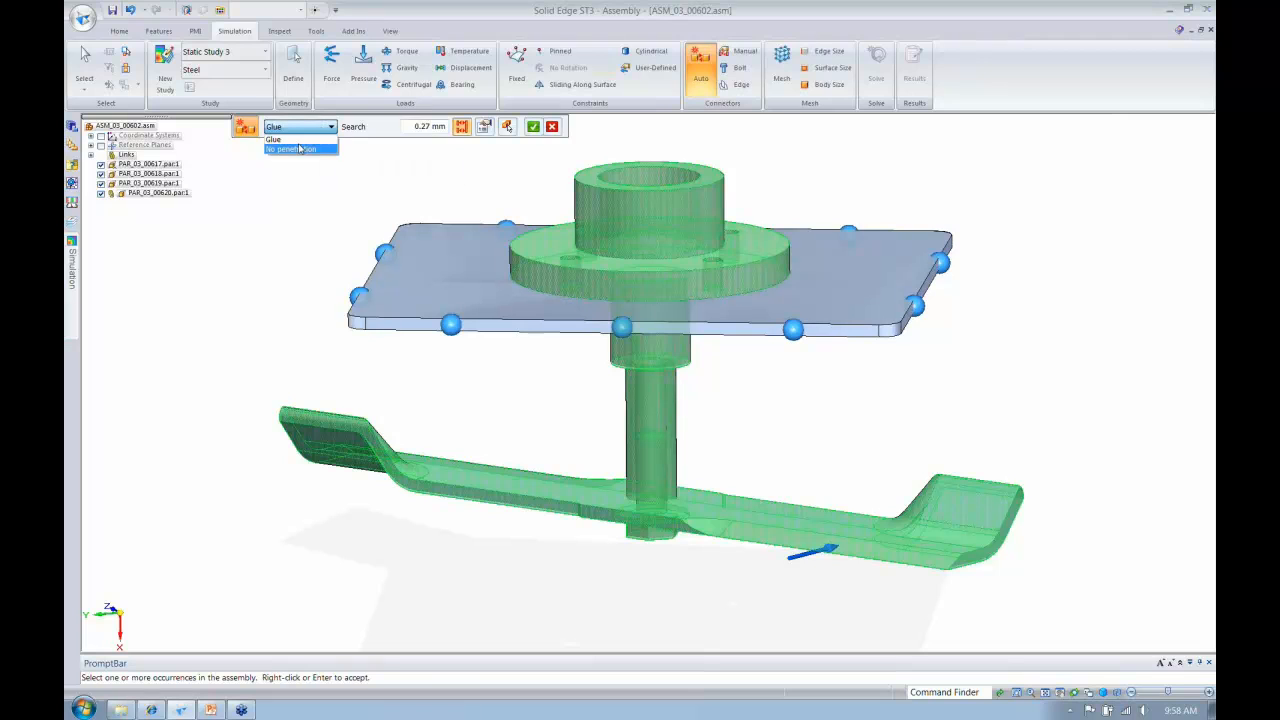
{"action": "left_click", "coordinate": [301, 145]}
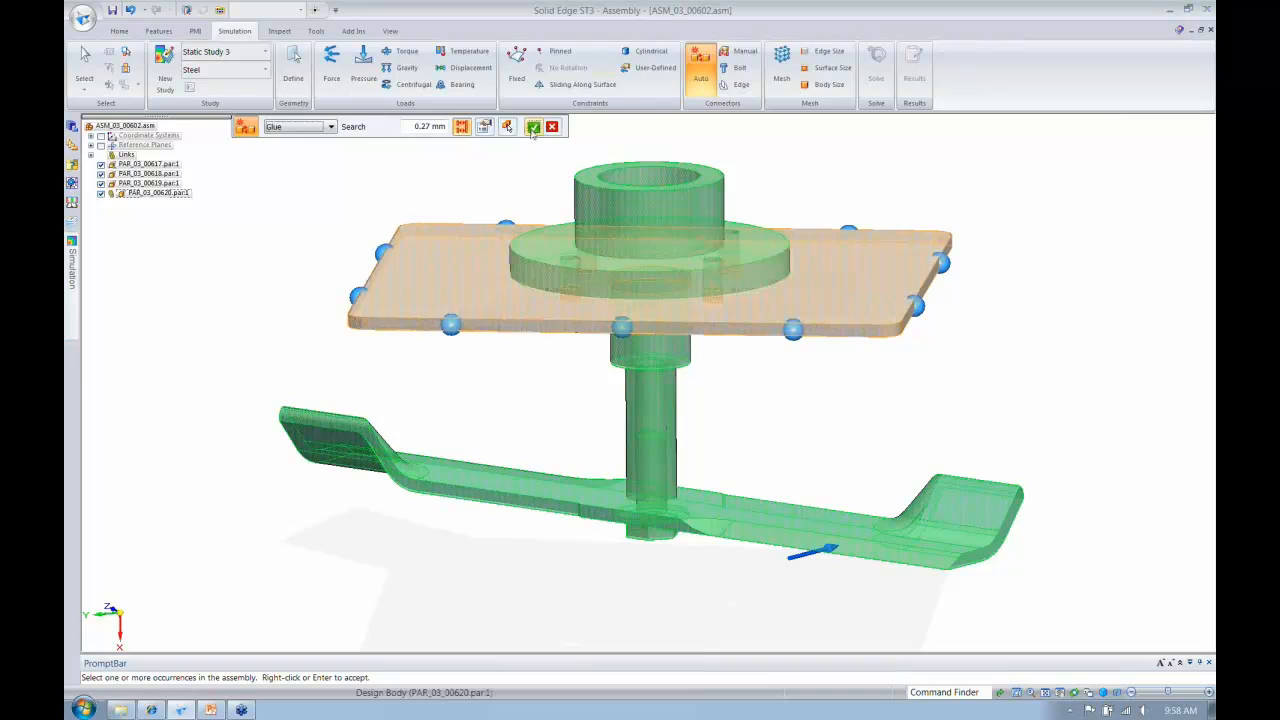
{"action": "left_click", "coordinate": [532, 127]}
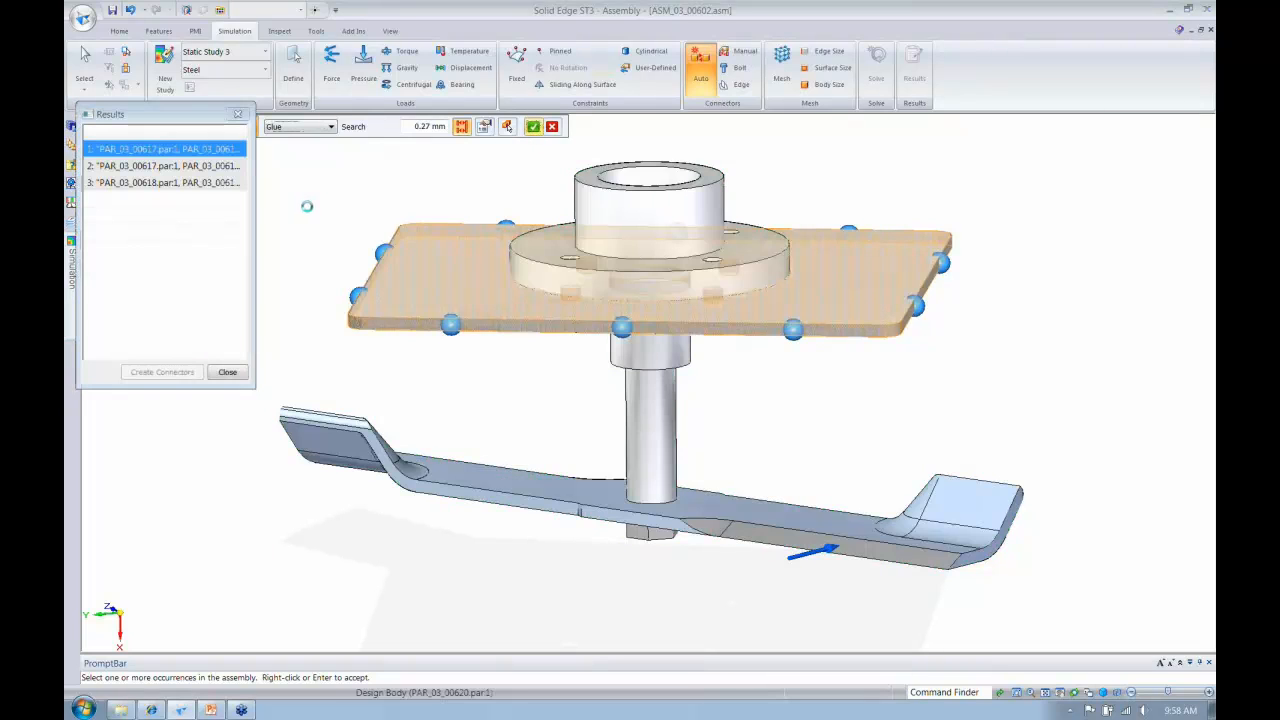
Review the three detected Glue connections between the spindle, blade and bolt and create connectors from them
{"action": "left_click", "coordinate": [148, 170]}
{"action": "left_click", "coordinate": [151, 184]}
{"action": "left_click", "coordinate": [154, 166]}
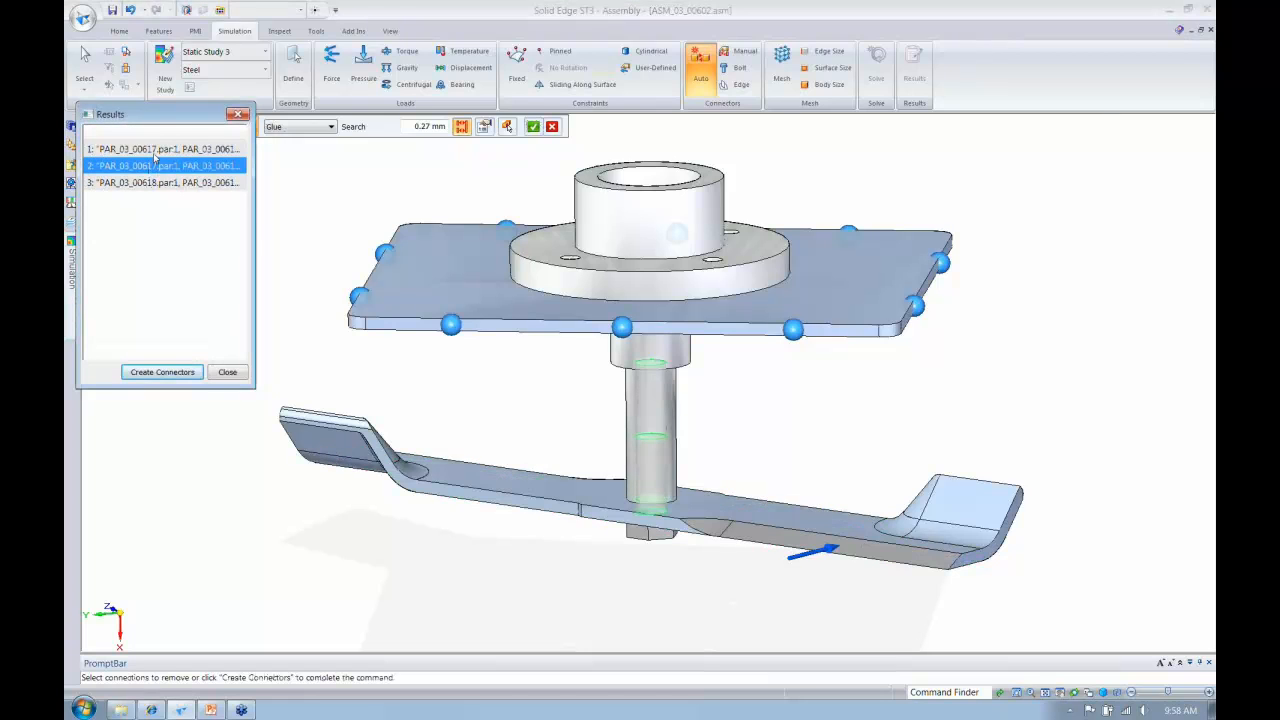
{"action": "left_click", "coordinate": [172, 372]}
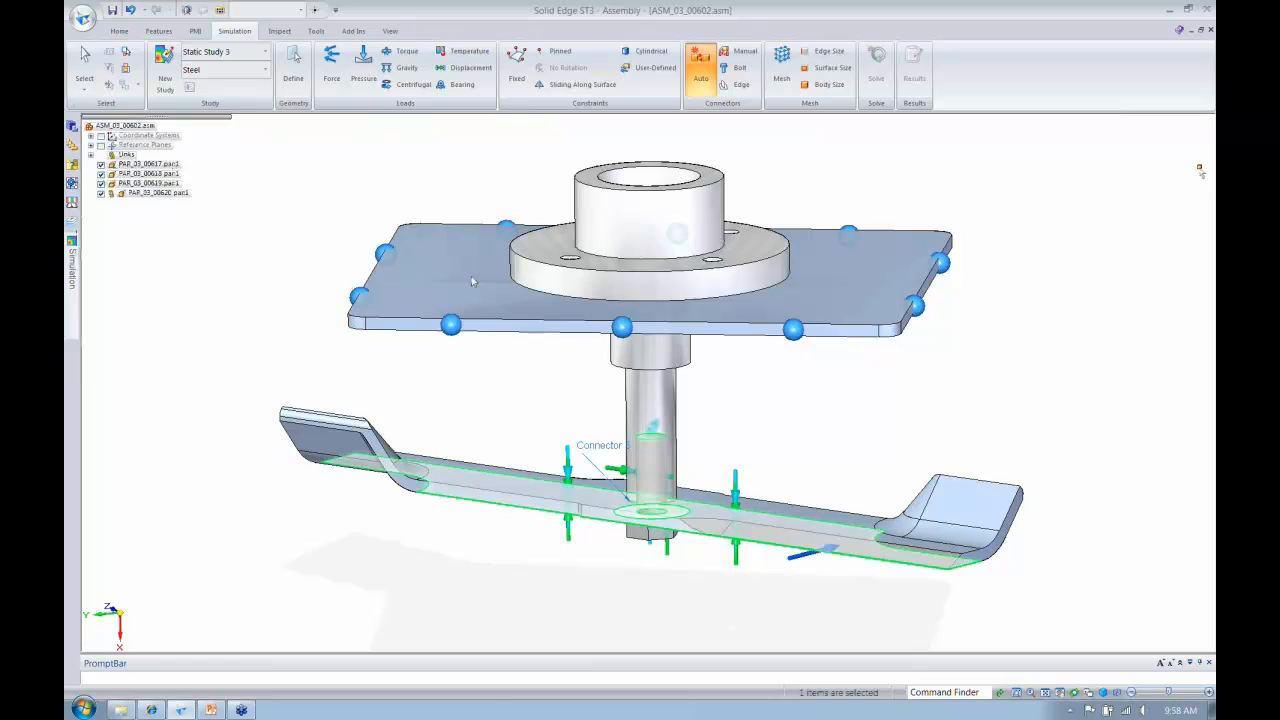
Start a steel Bolt connector on the four bolt holes in the round flange resting on the plate
{"action": "left_click", "coordinate": [739, 67]}
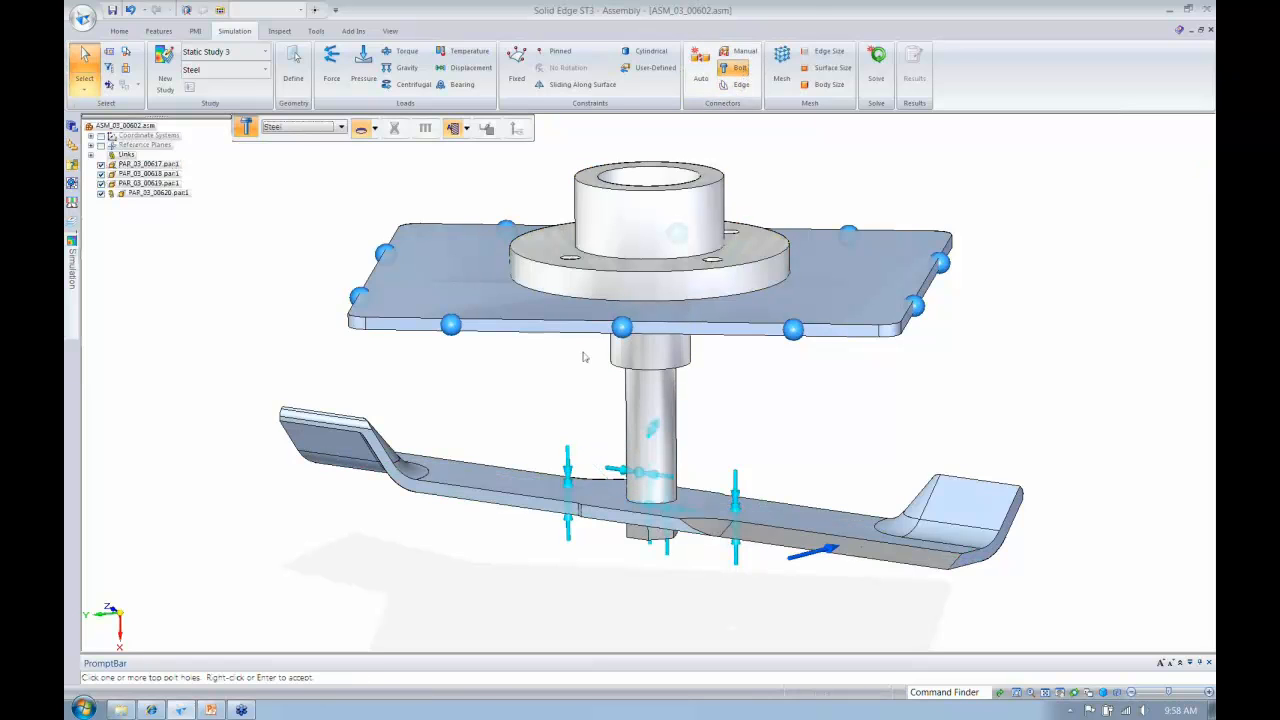
{"action": "middle_click_drag", "start_coordinate": [585, 357], "coordinate": [373, 133]}
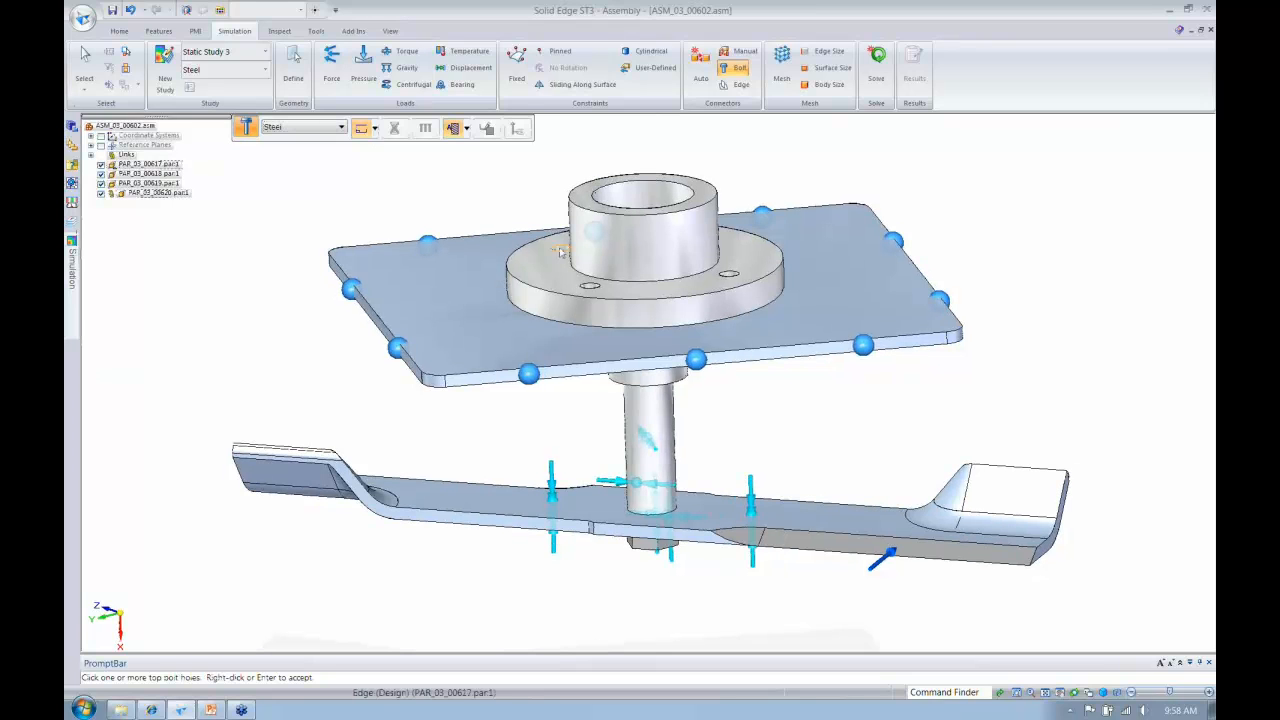
{"action": "left_click", "coordinate": [560, 252]}
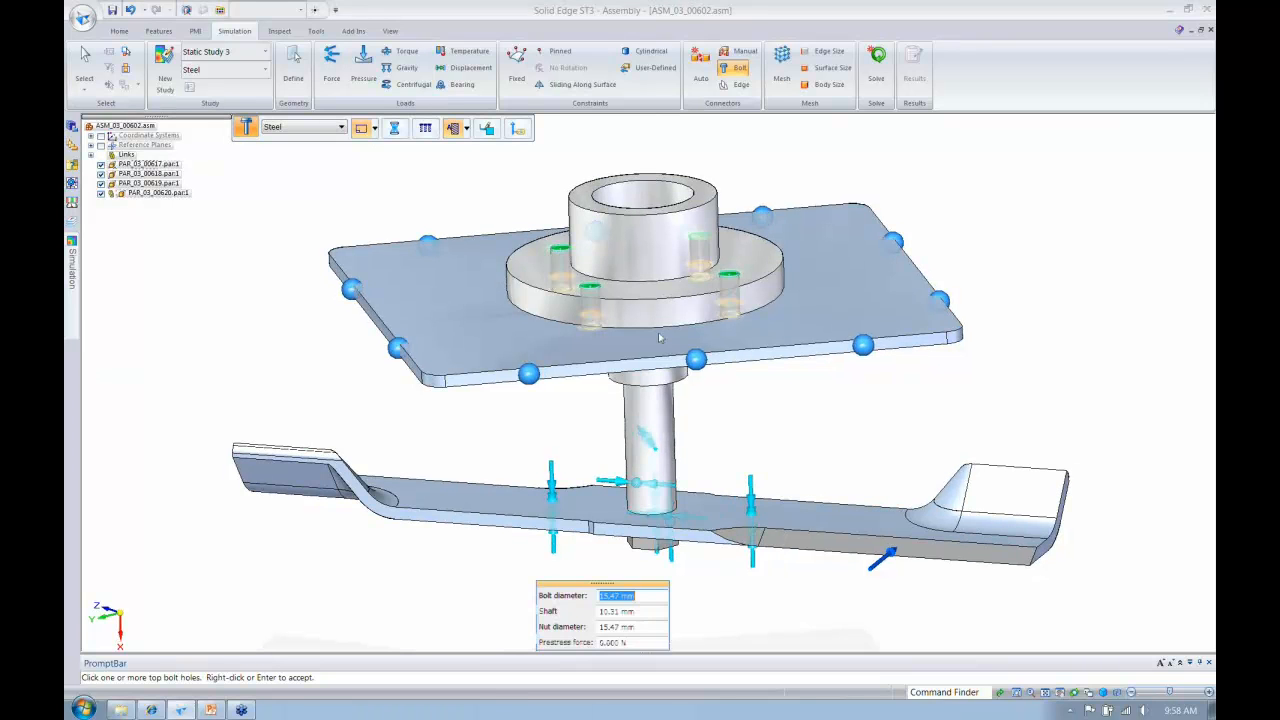
{"action": "middle_click_drag", "start_coordinate": [357, 193], "coordinate": [356, 195]}
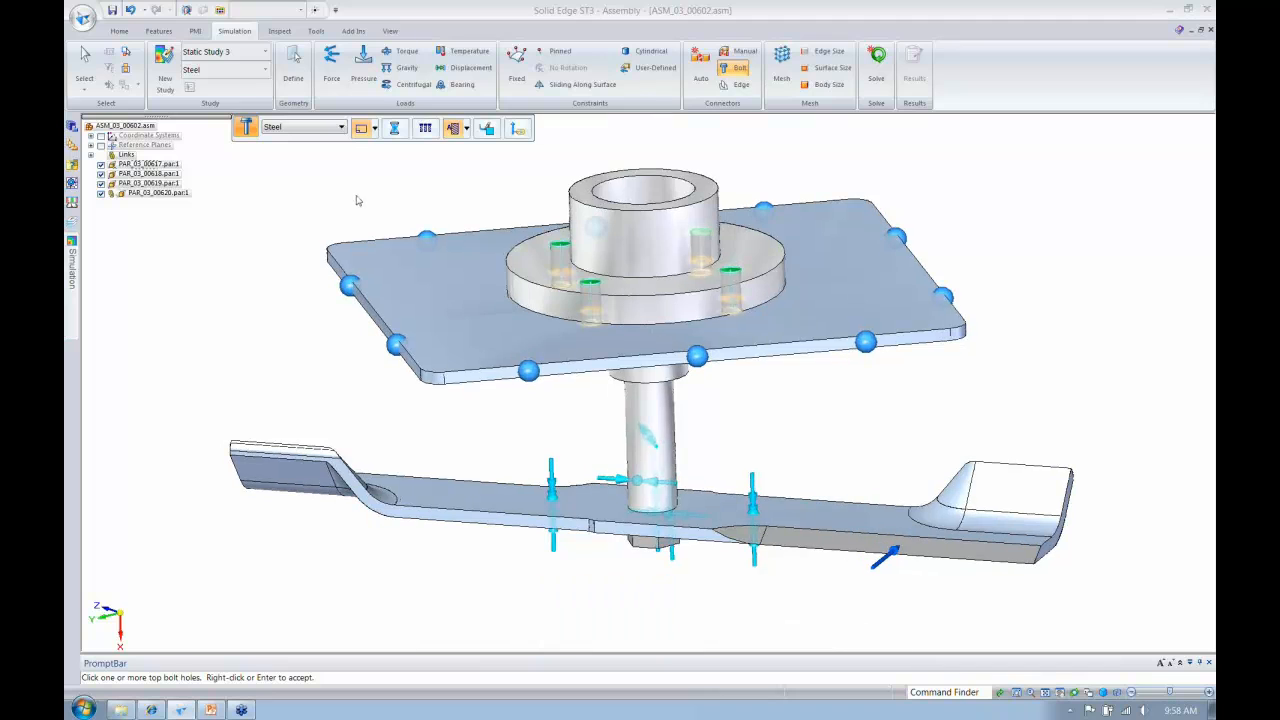
{"action": "scroll", "coordinate": [358, 200], "scroll_direction": "up", "scroll_amount": 2}
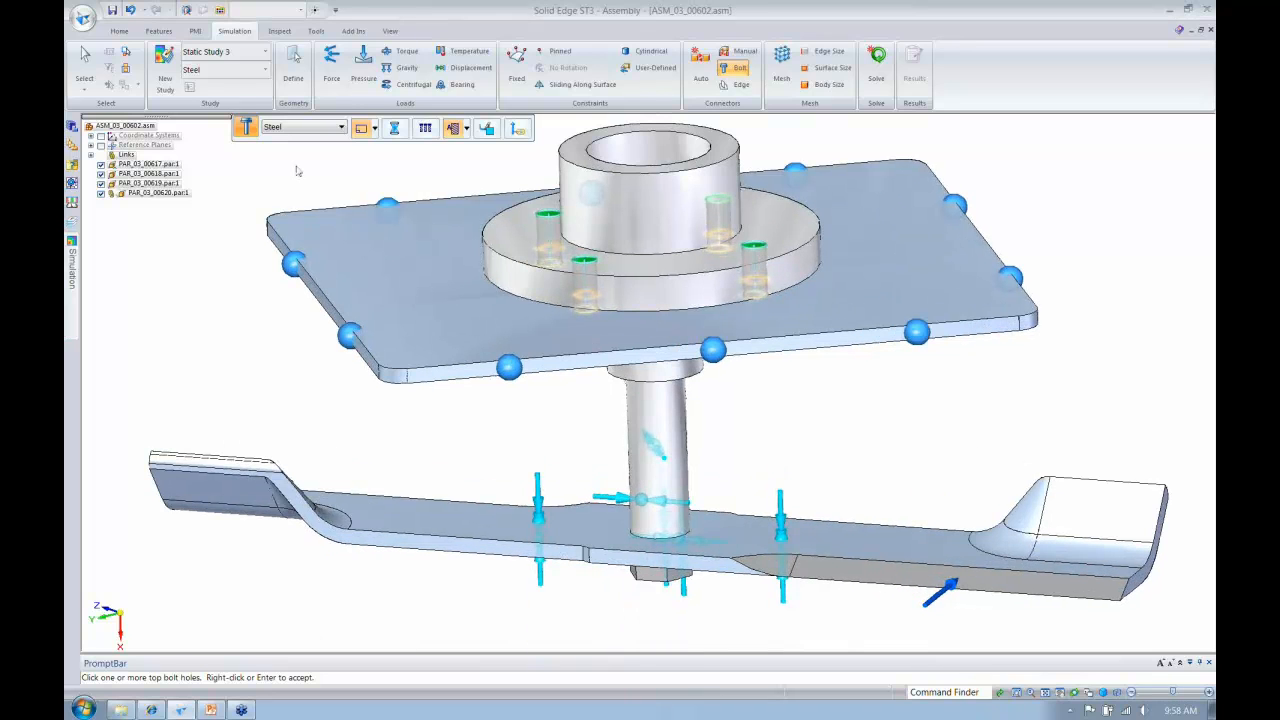
{"action": "scroll", "coordinate": [351, 213], "scroll_direction": "up", "scroll_amount": 2}
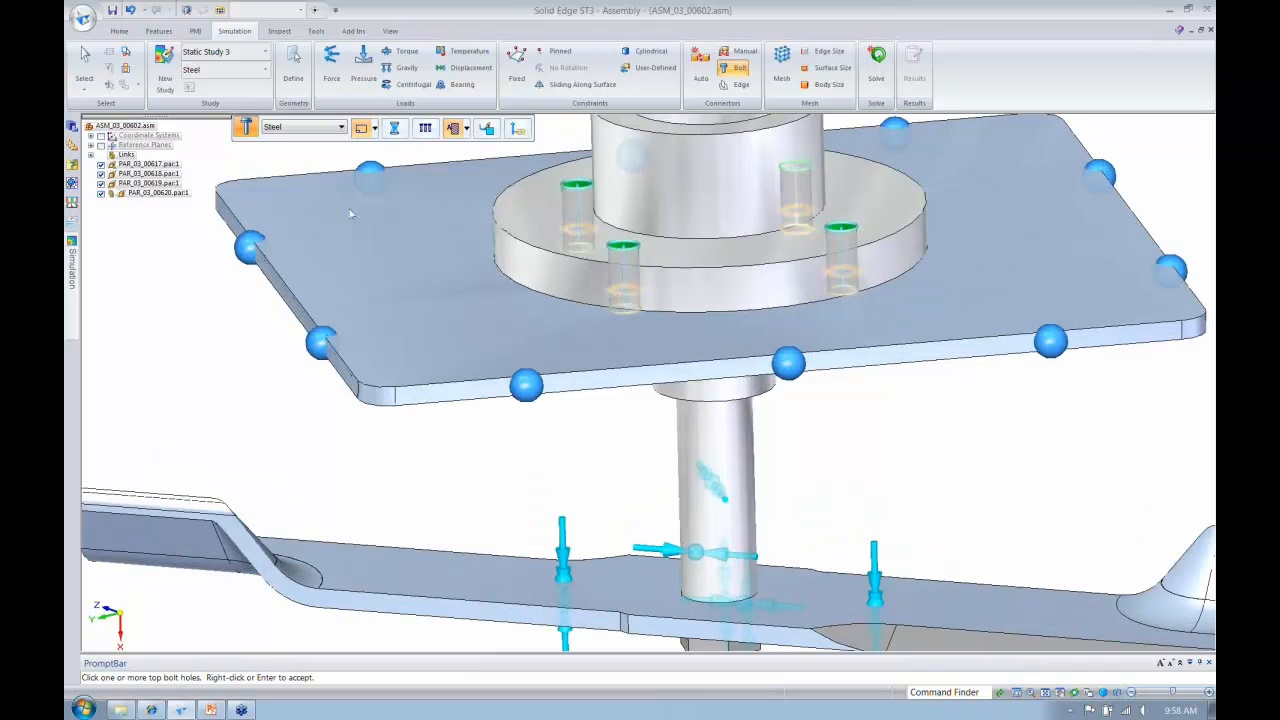
{"action": "scroll", "coordinate": [454, 330], "scroll_direction": "up", "scroll_amount": 3}
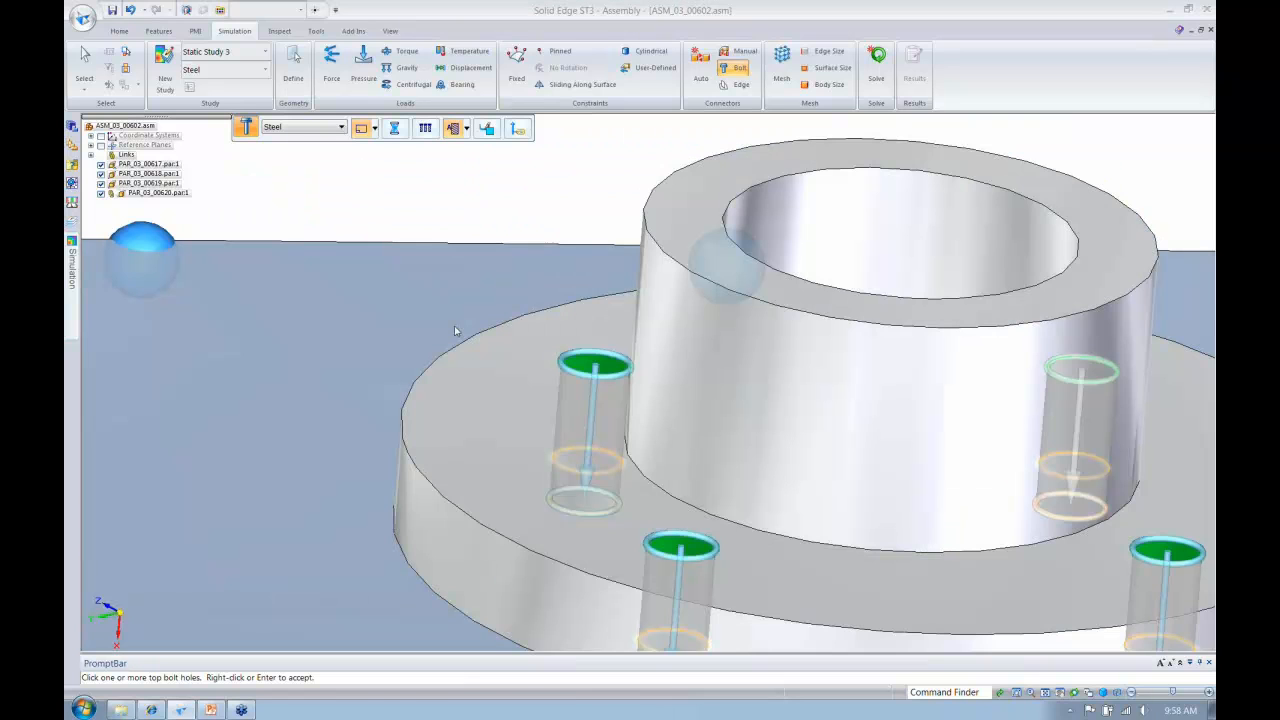
{"action": "middle_click_drag", "start_coordinate": [454, 330], "coordinate": [556, 367]}
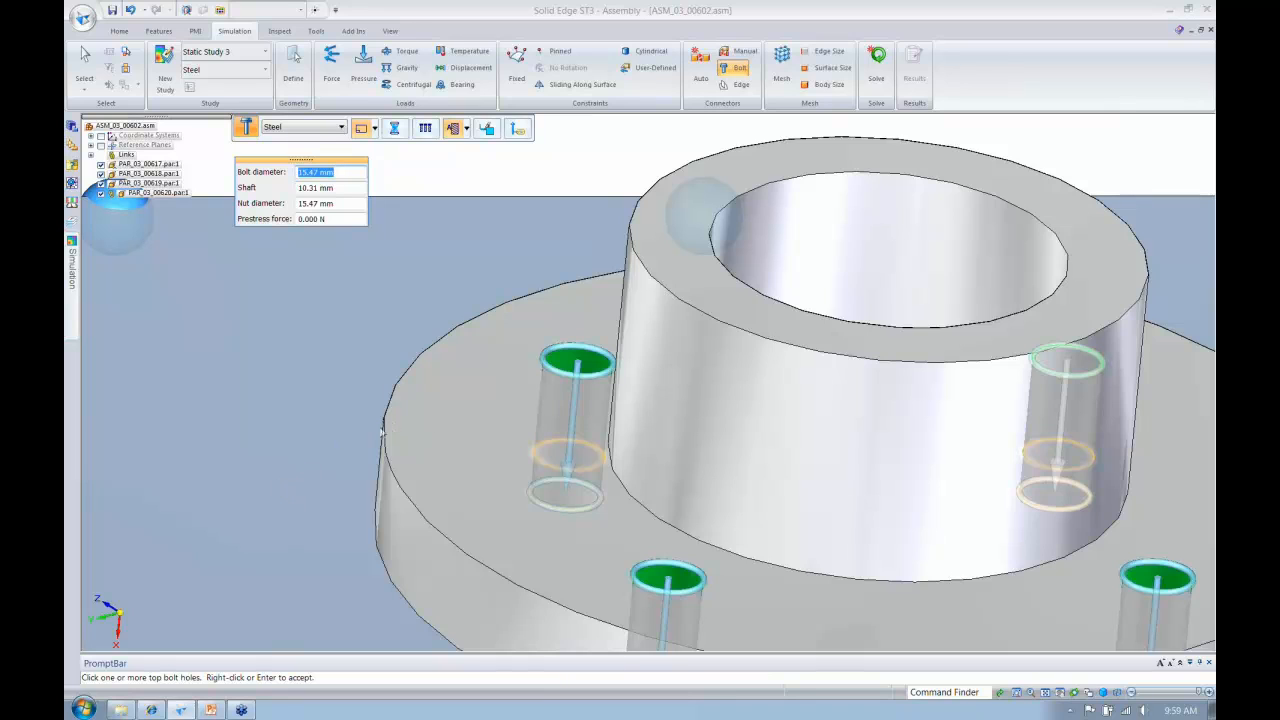
Set the flange bolts' prestress force to 100 N, finish the bolt connector and review the connectors listed for the study
{"action": "left_click", "coordinate": [394, 128]}
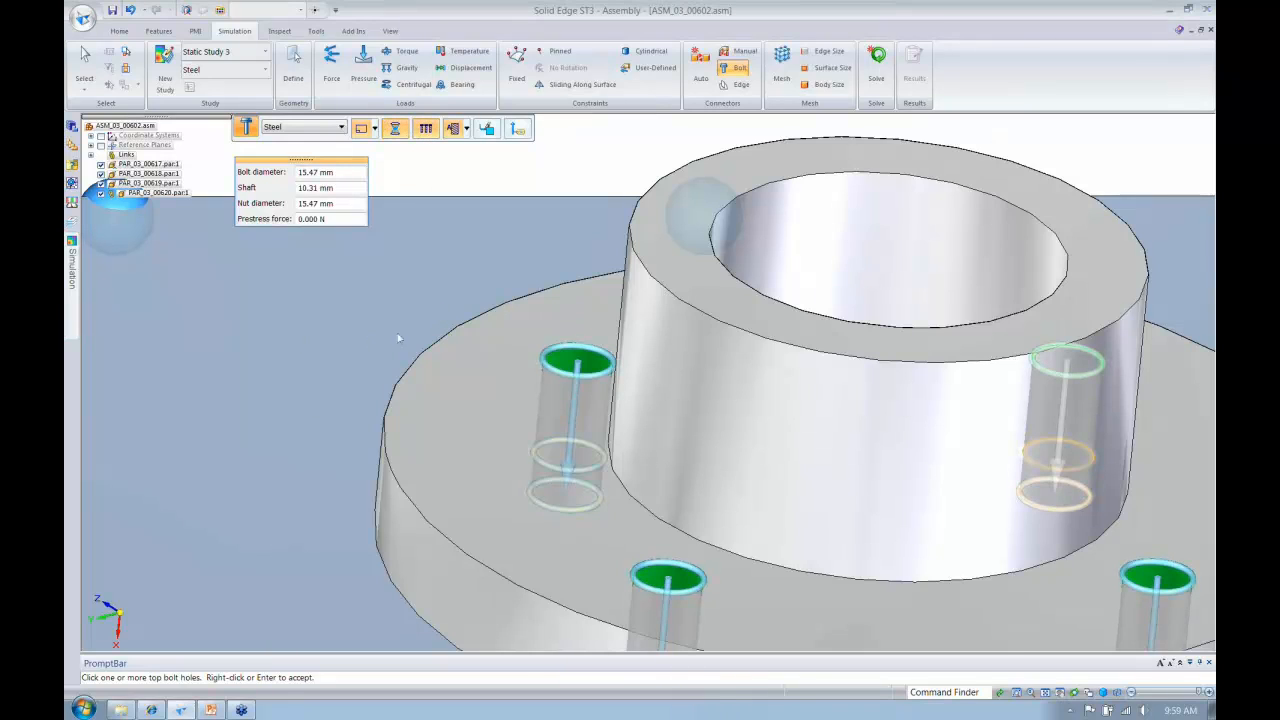
{"action": "left_click", "coordinate": [338, 218]}
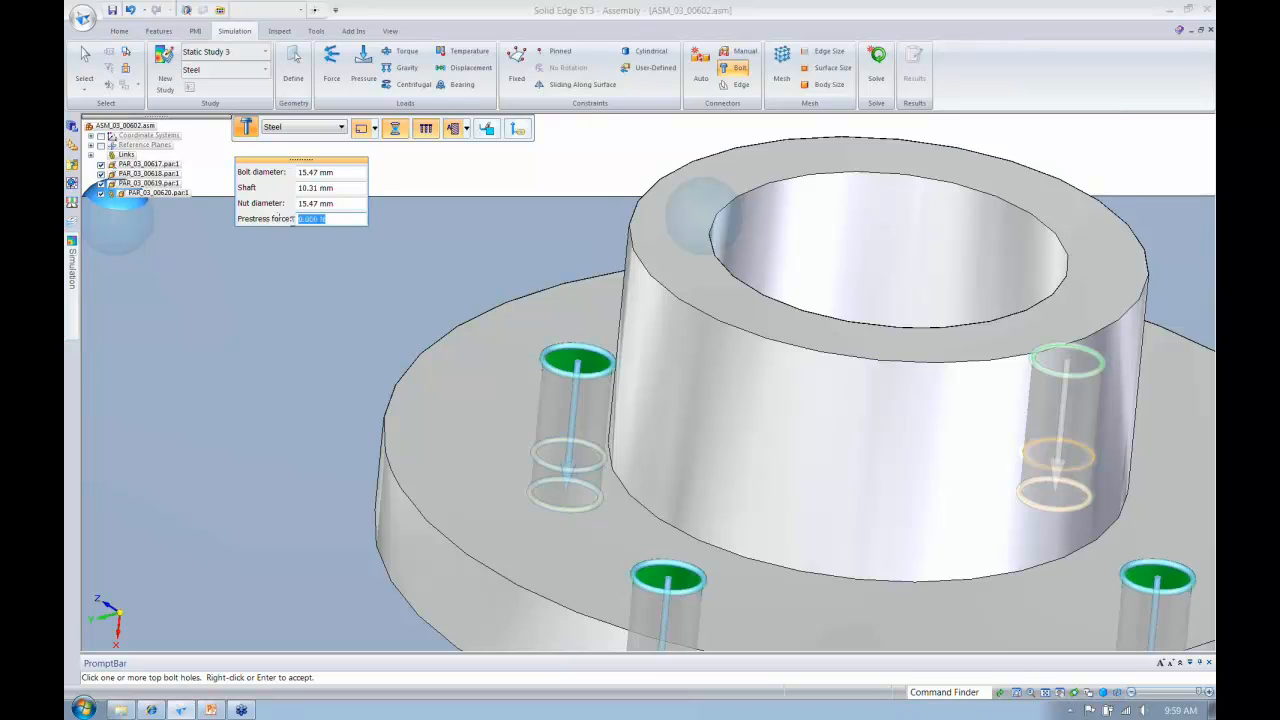
{"action": "type", "text": "100"}
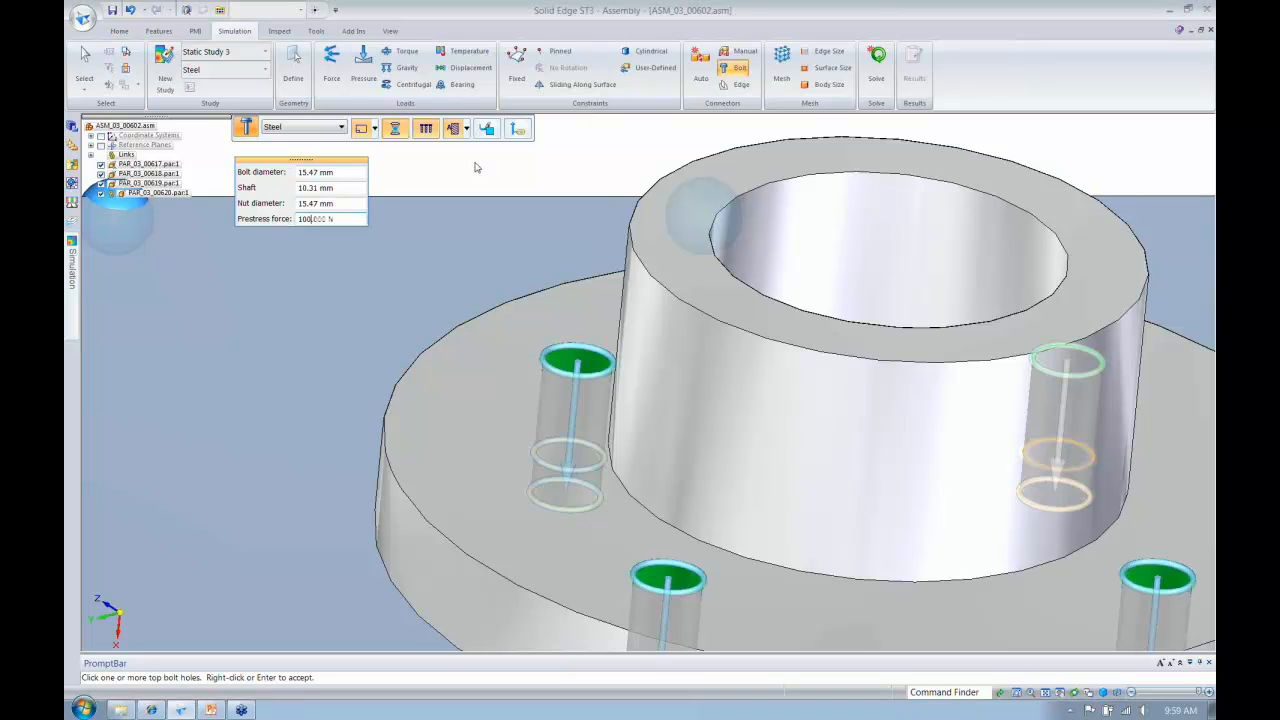
{"action": "key", "text": "Return"}
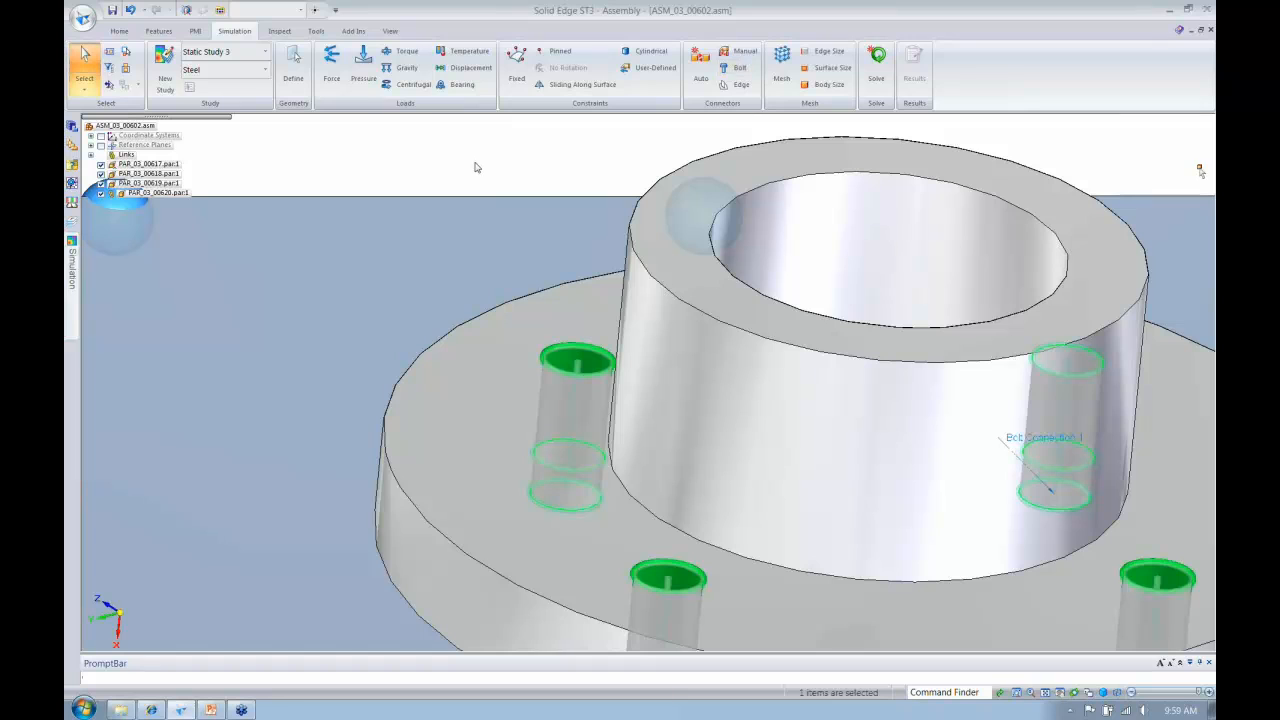
{"action": "key", "text": "ctrl+i"}
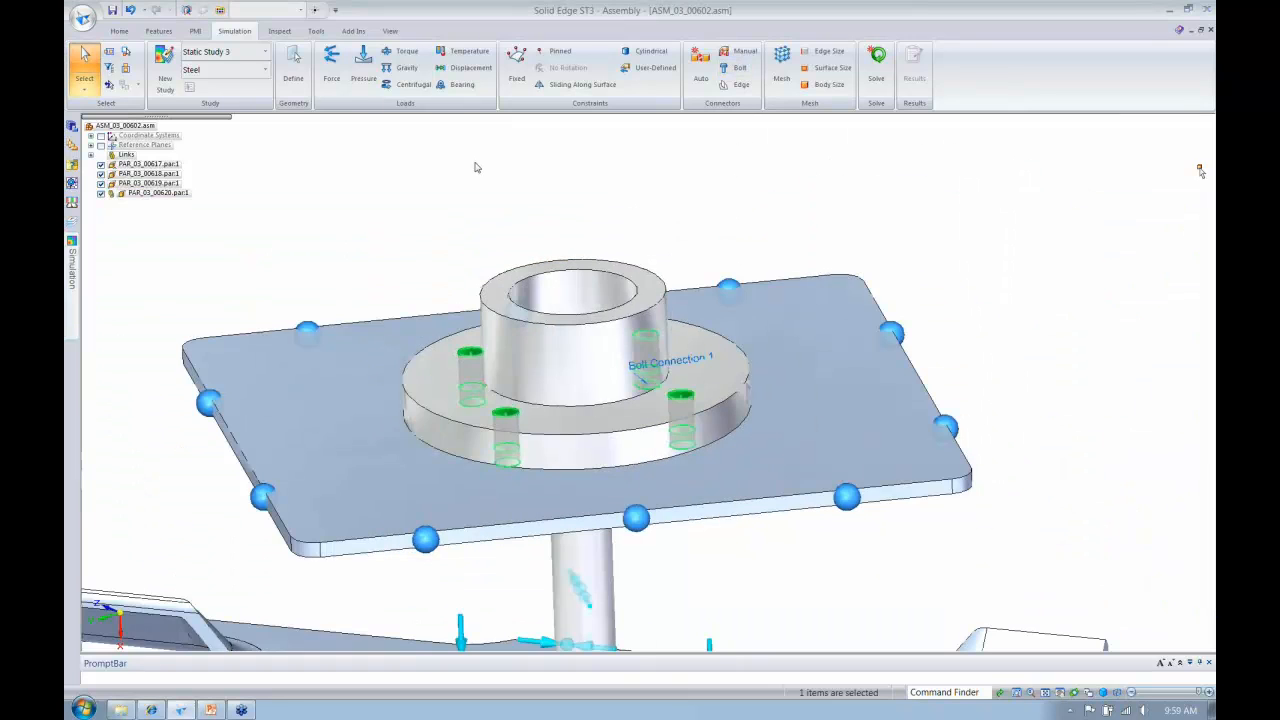
{"action": "mouse_move", "coordinate": [72, 262]}
{"action": "left_click", "coordinate": [103, 241]}
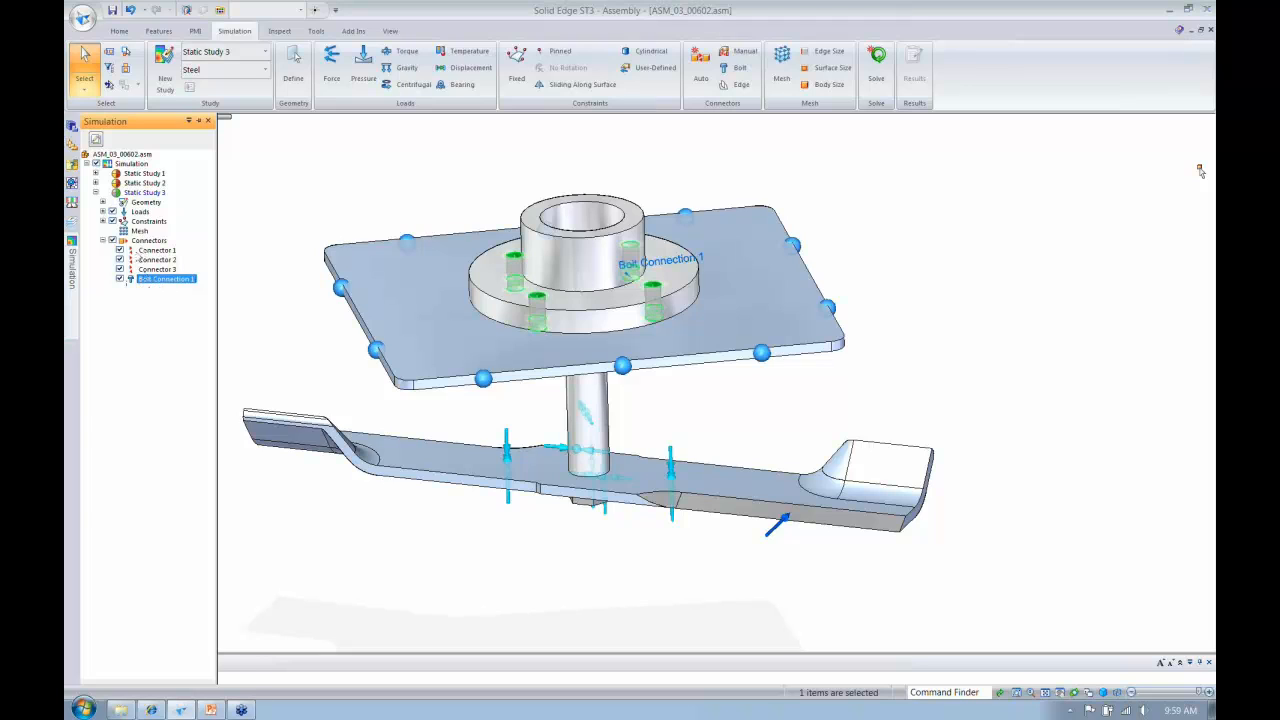
{"action": "left_click", "coordinate": [314, 171]}
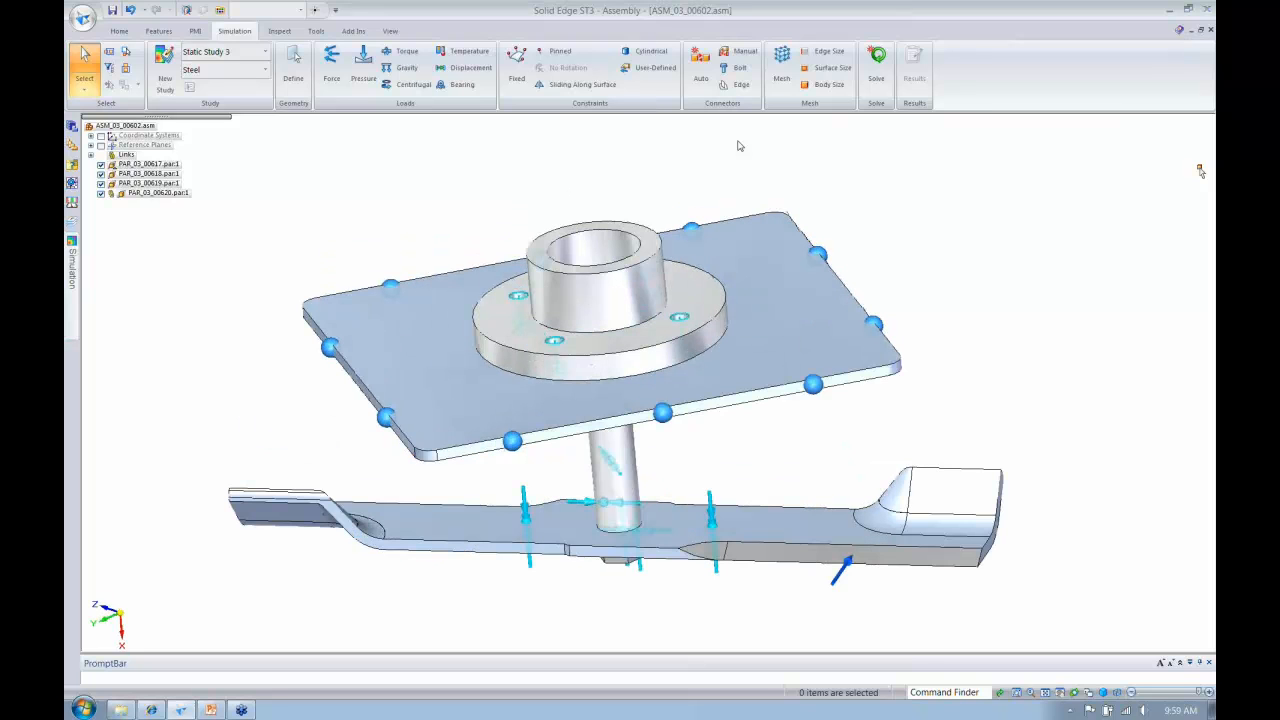
Generate a tetrahedral mesh of the assembly at the preset mesh size and solve the static study
{"action": "left_click", "coordinate": [782, 65]}
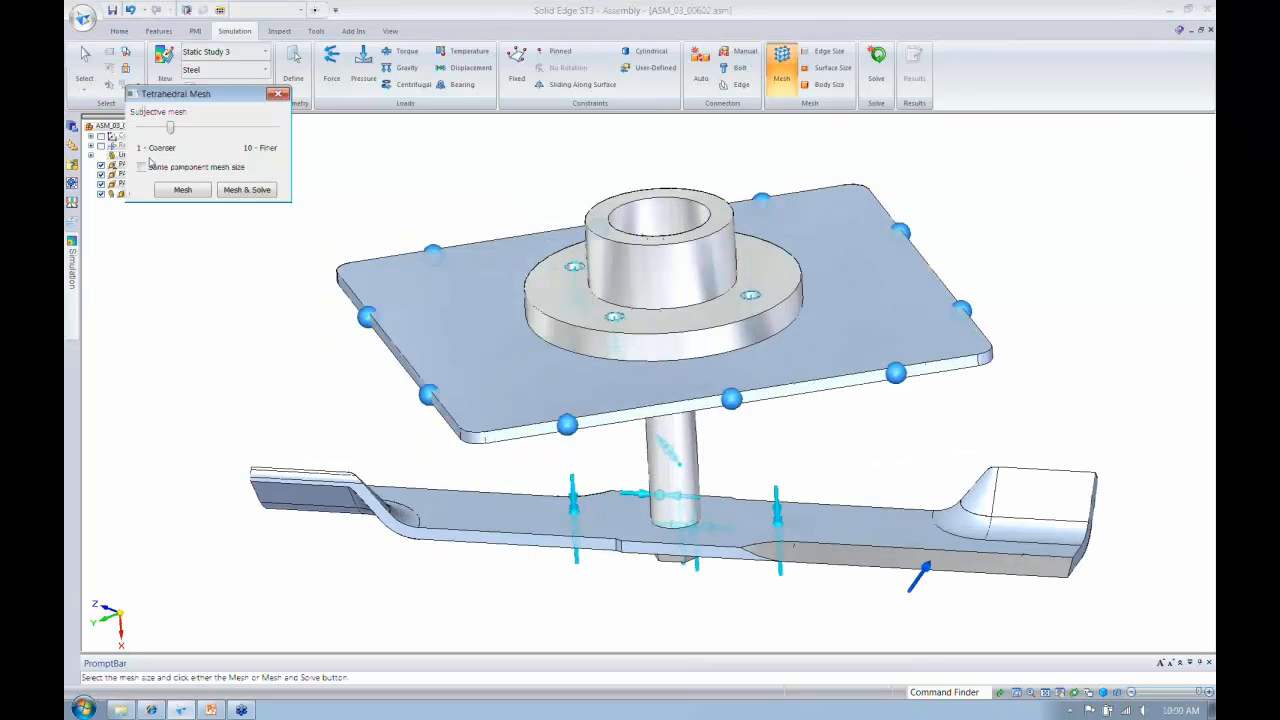
{"action": "left_click", "coordinate": [182, 189]}
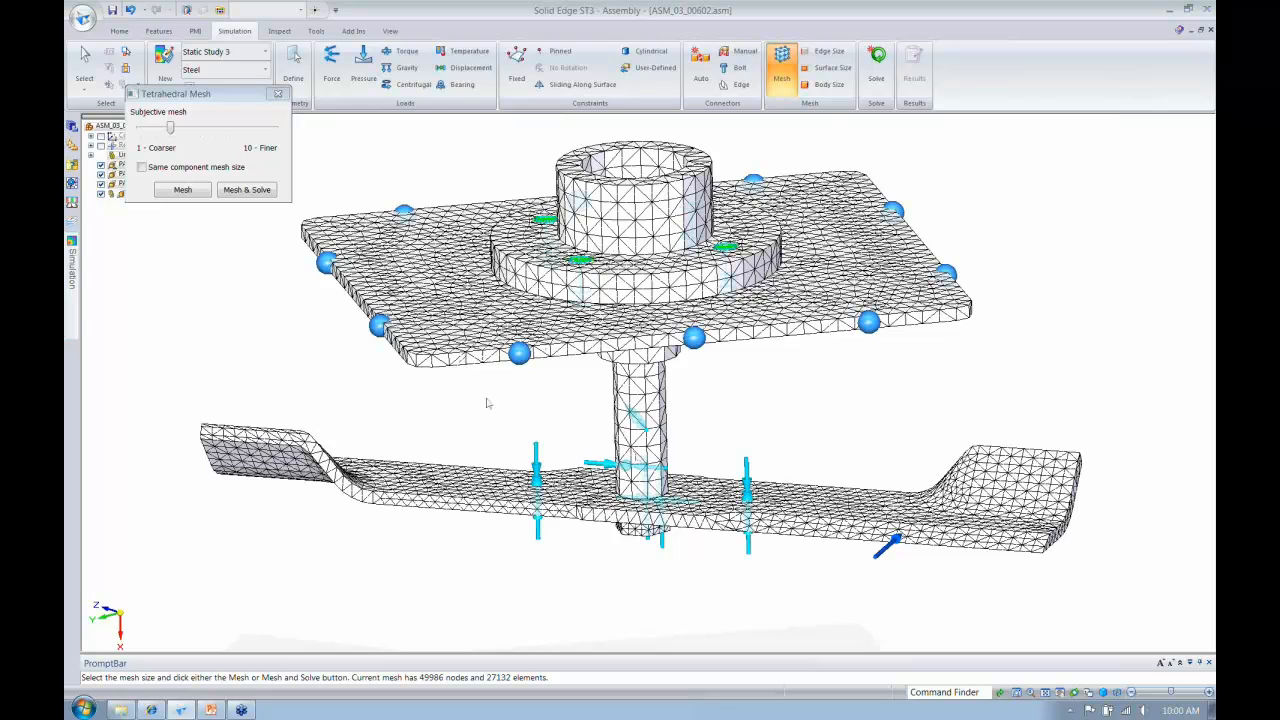
{"action": "left_click", "coordinate": [876, 62]}
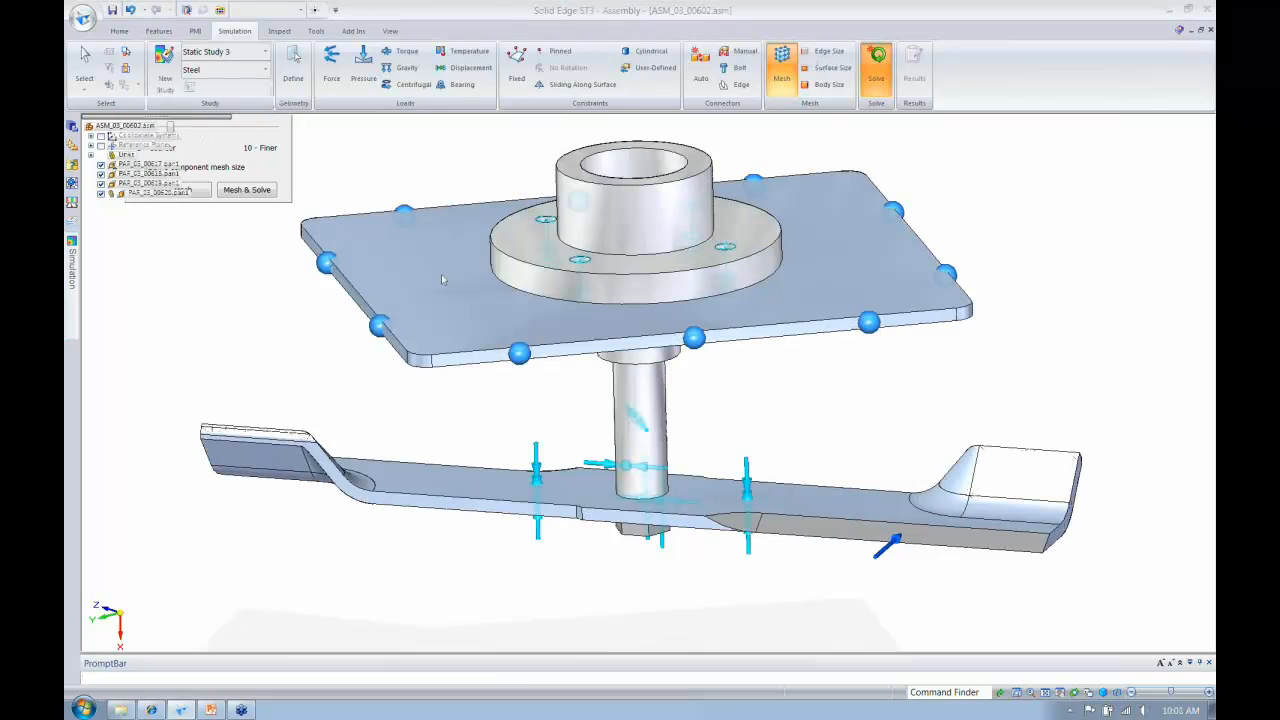
{"action": "left_click_drag", "start_coordinate": [609, 289], "coordinate": [186, 24]}
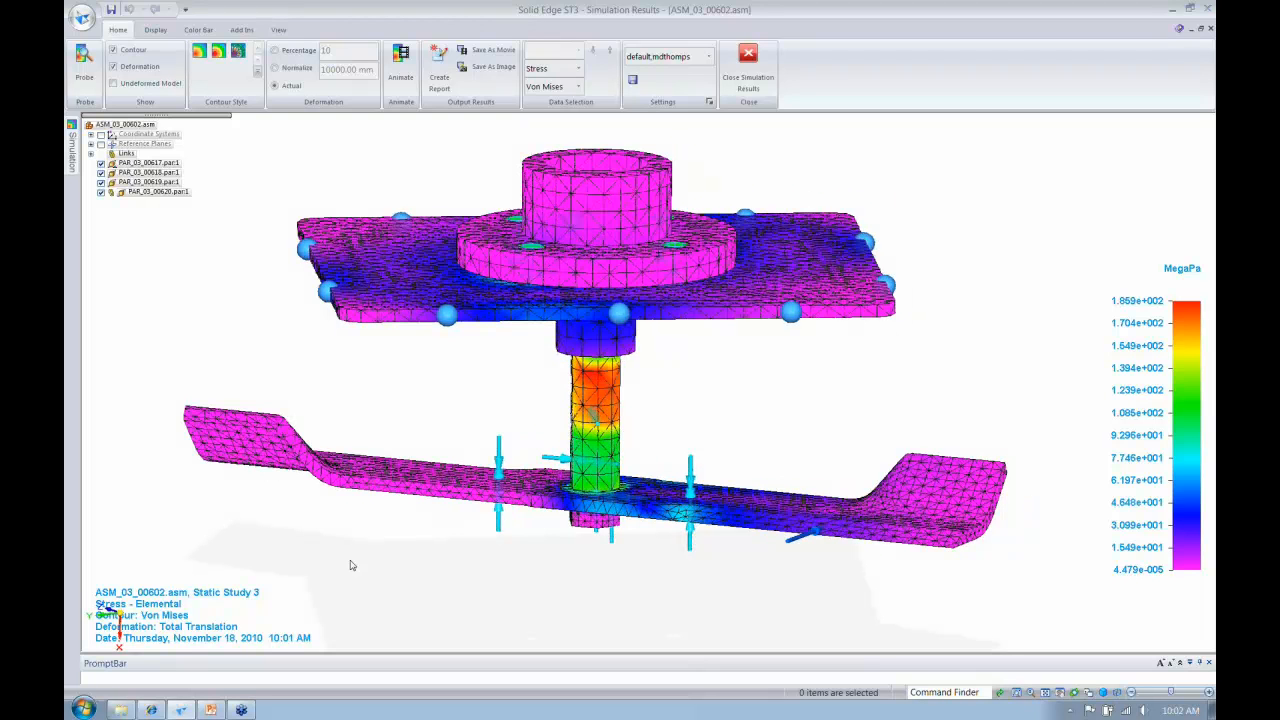
Probe the Von Mises stress on the highly stressed upper part of the spindle shaft, then close the simulation results
{"action": "middle_click_drag", "start_coordinate": [351, 565], "coordinate": [286, 498]}
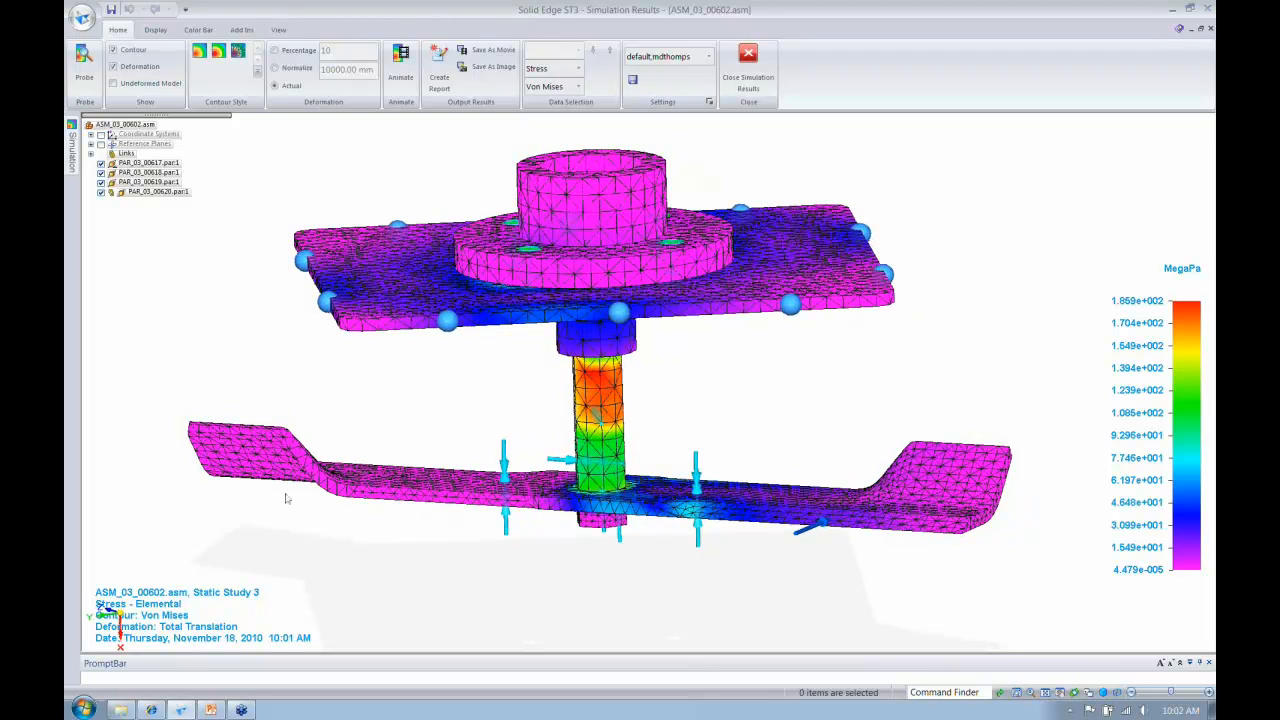
{"action": "left_click", "coordinate": [84, 68]}
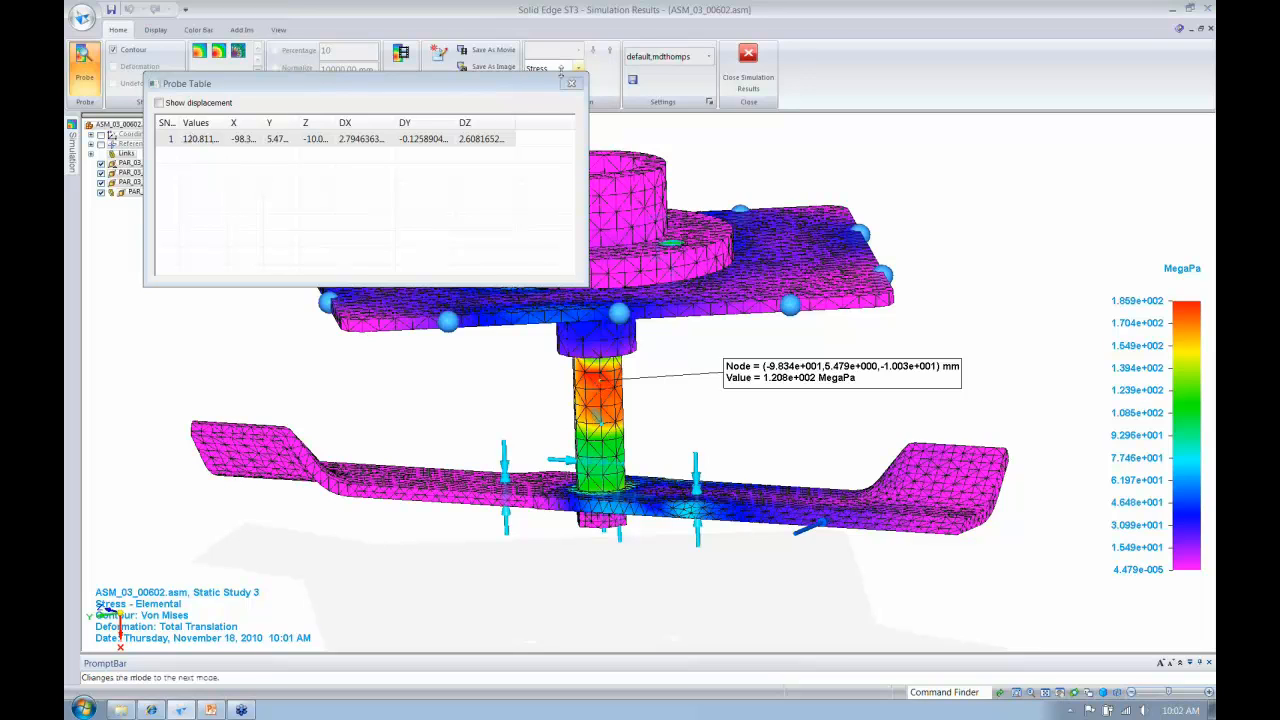
{"action": "left_click", "coordinate": [571, 85]}
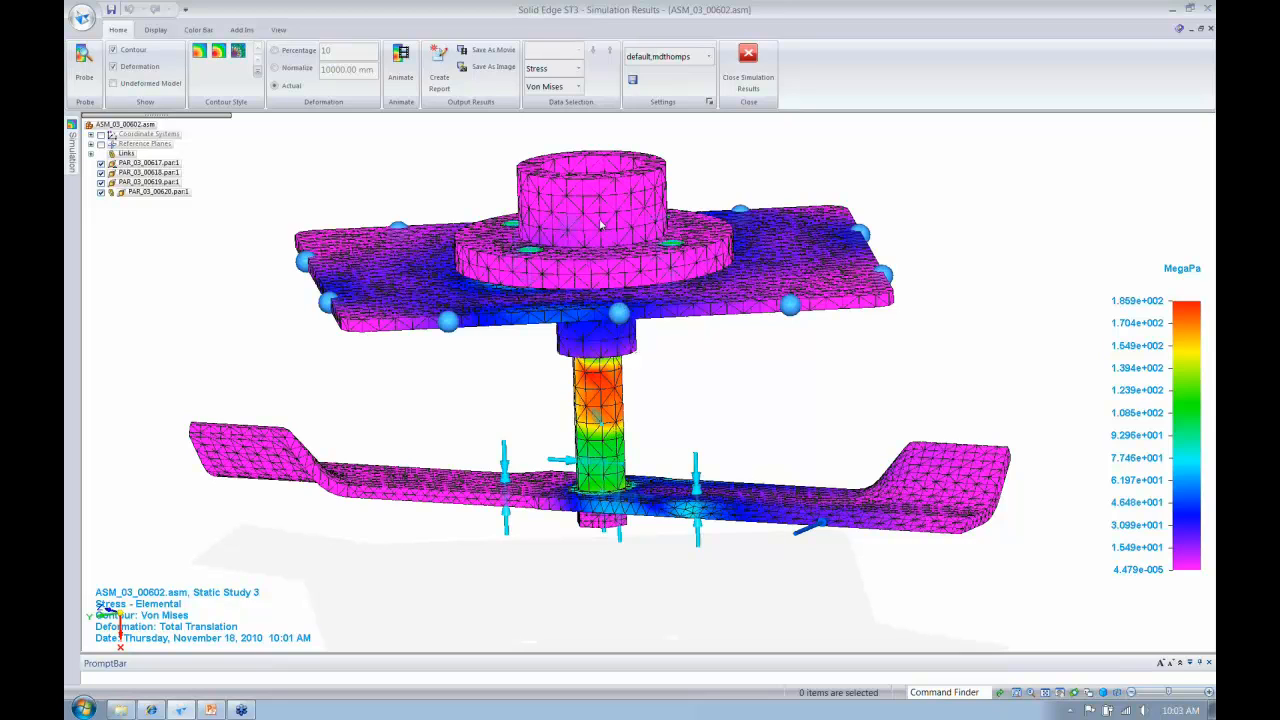
{"action": "left_click", "coordinate": [759, 66]}
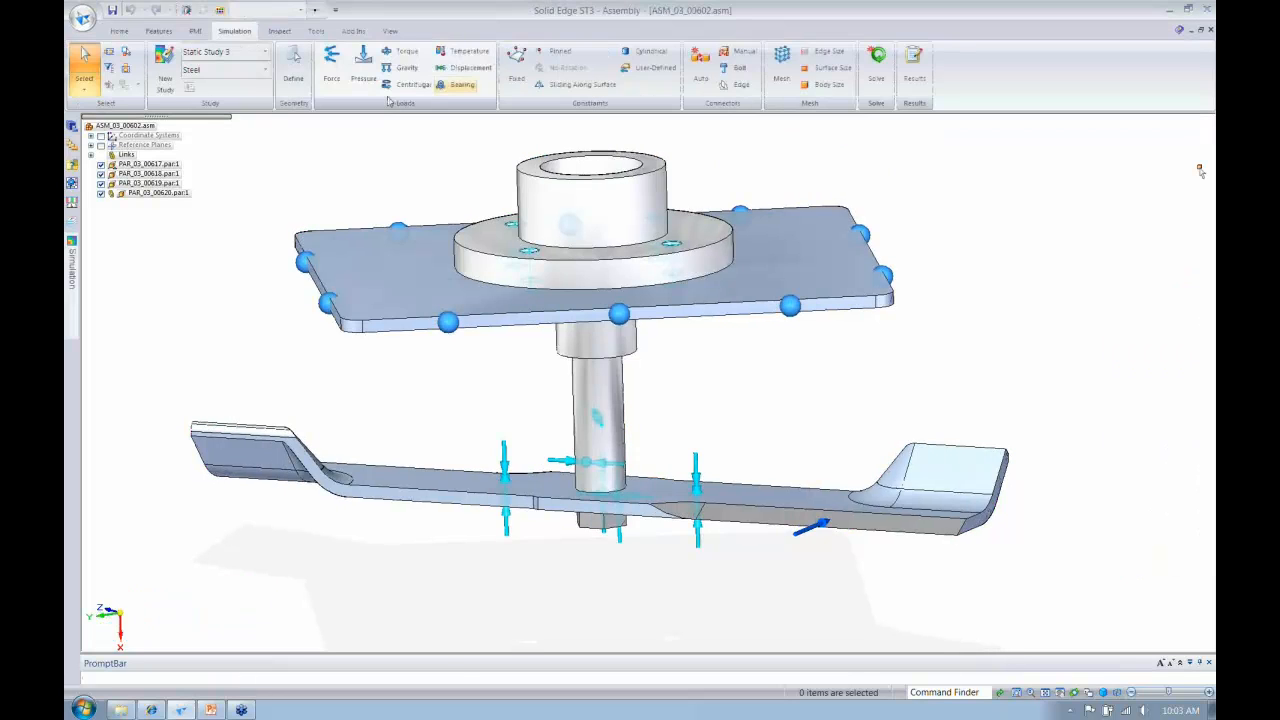
Create a Normal Modes study with a tetrahedral mesh and check the parts included in its geometry
{"action": "left_click", "coordinate": [165, 66]}
{"action": "left_click_drag", "start_coordinate": [400, 147], "coordinate": [224, 55]}
{"action": "left_click", "coordinate": [294, 77]}
{"action": "left_click", "coordinate": [222, 100]}
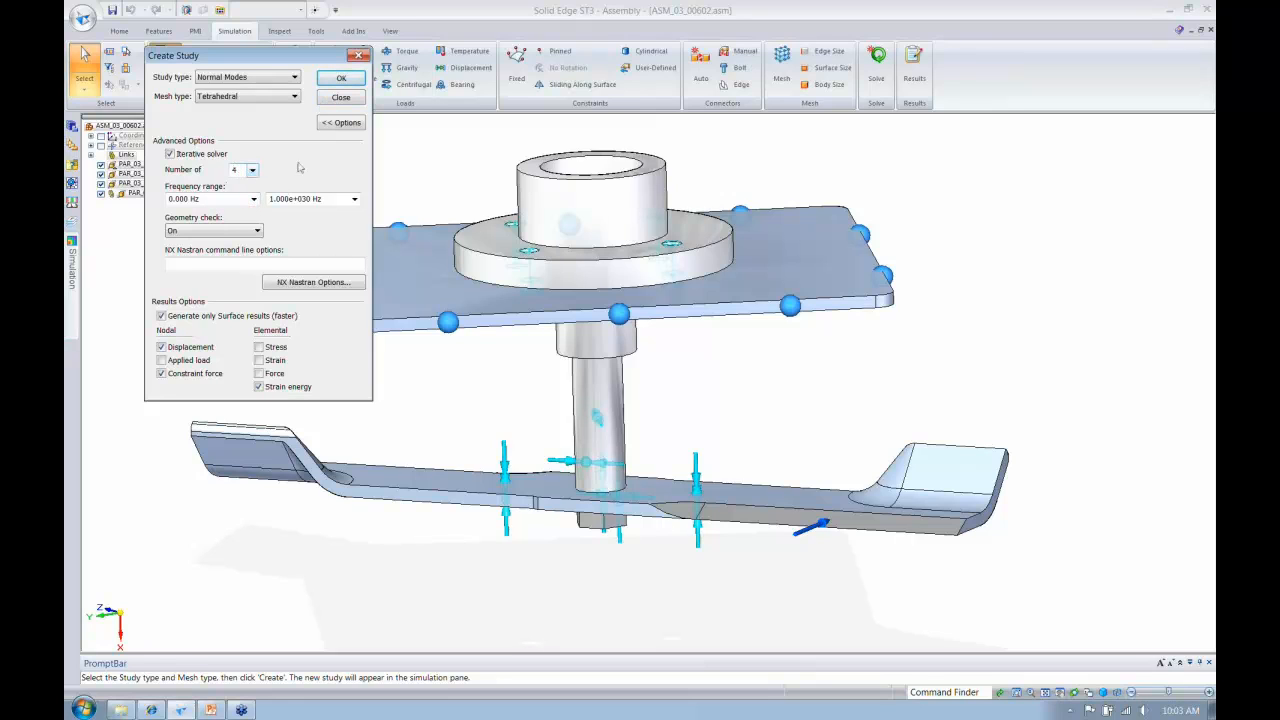
{"action": "left_click", "coordinate": [342, 79]}
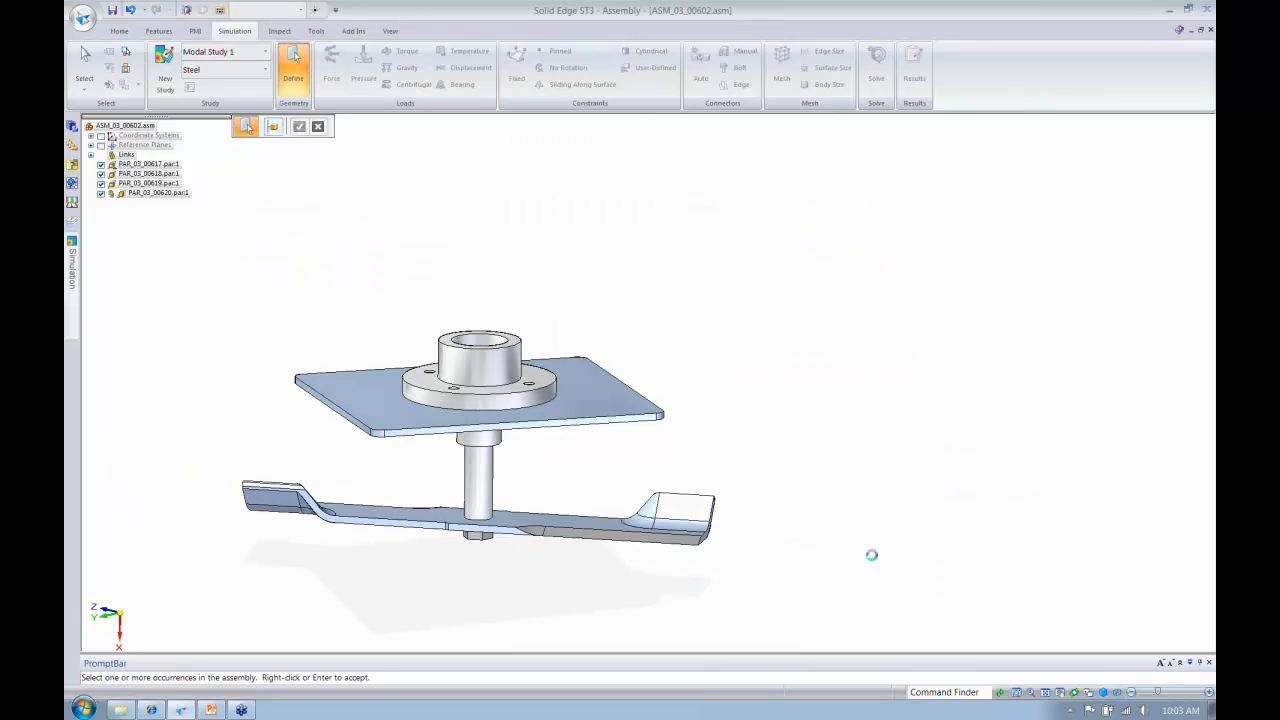
{"action": "right_click", "coordinate": [781, 468]}
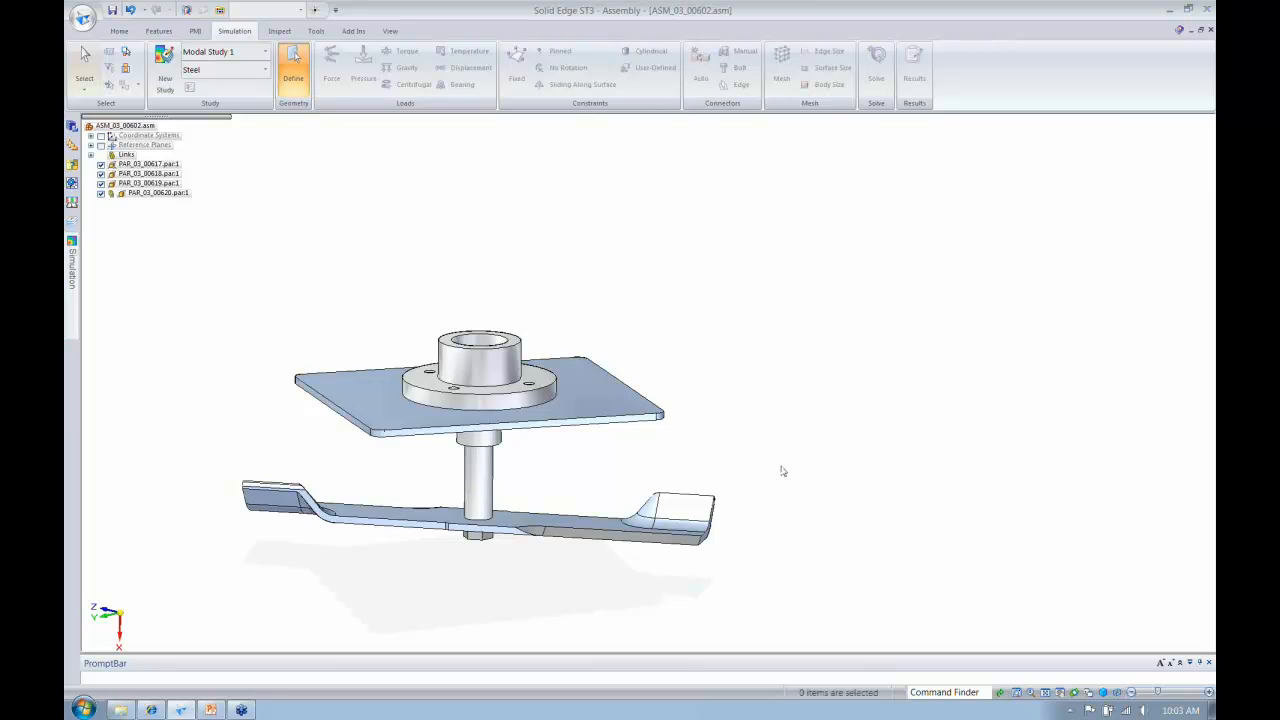
{"action": "left_click", "coordinate": [72, 265]}
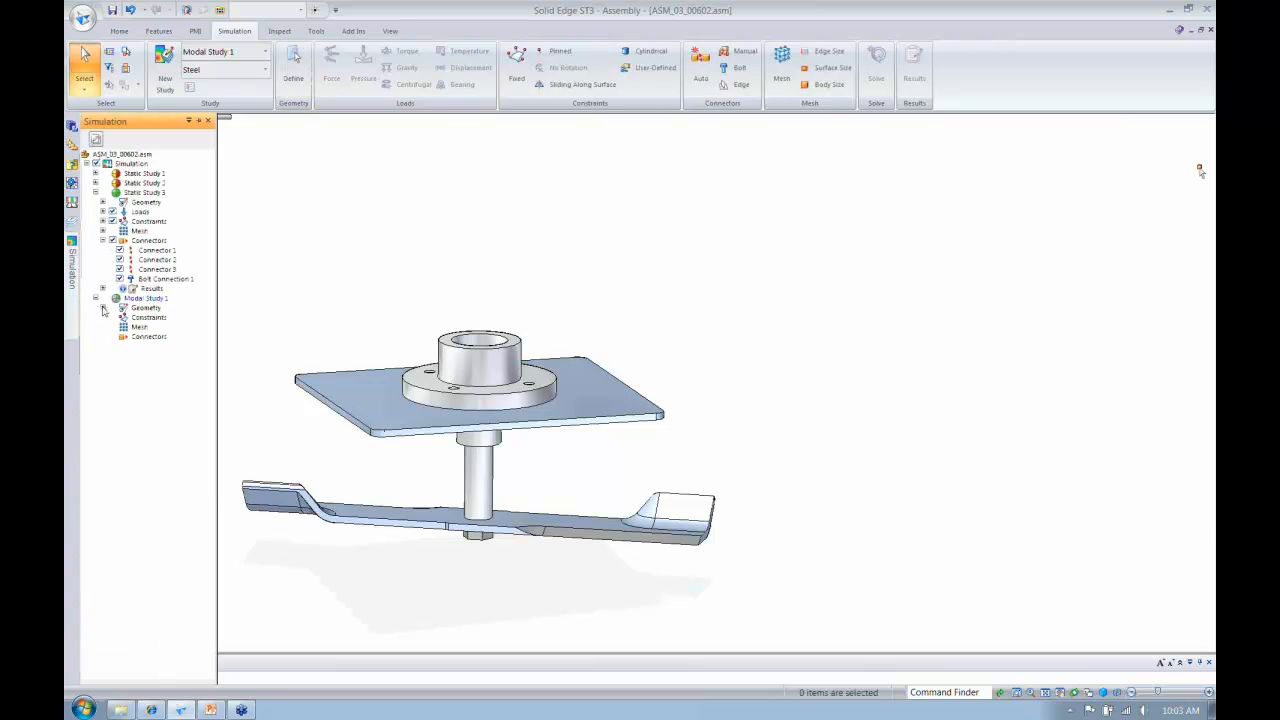
{"action": "left_click", "coordinate": [102, 307]}
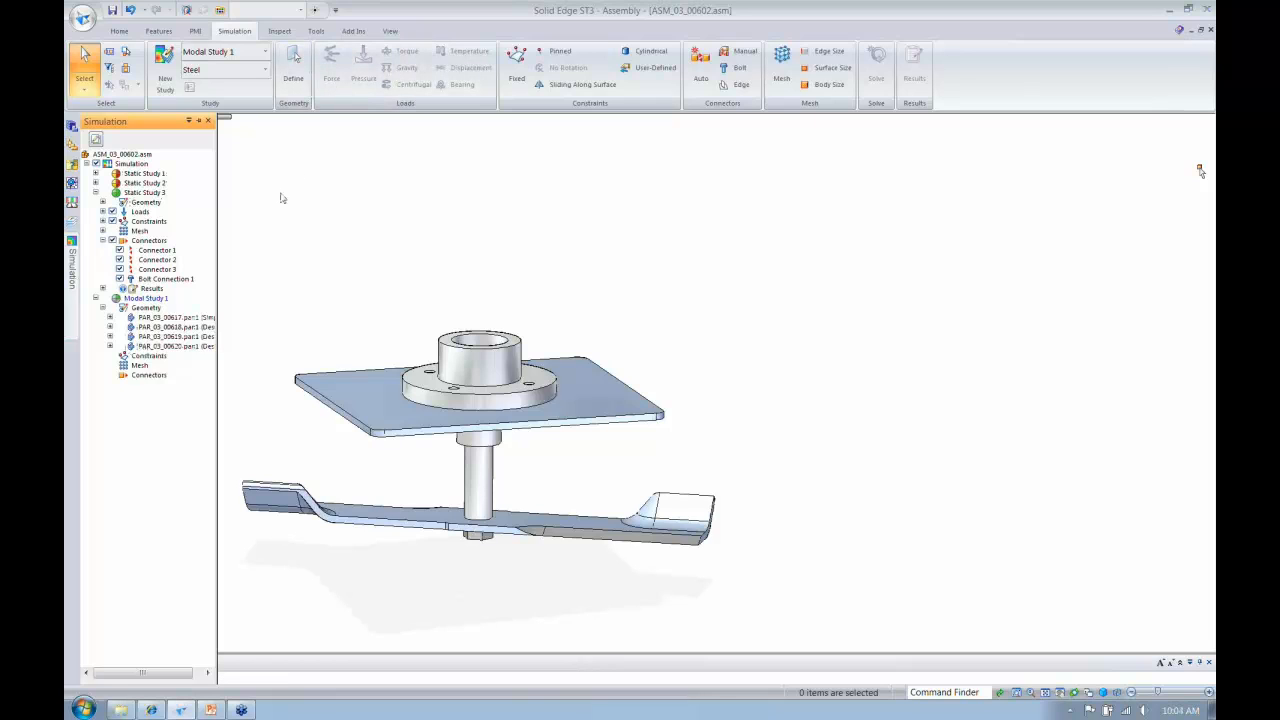
{"action": "left_click", "coordinate": [293, 70]}
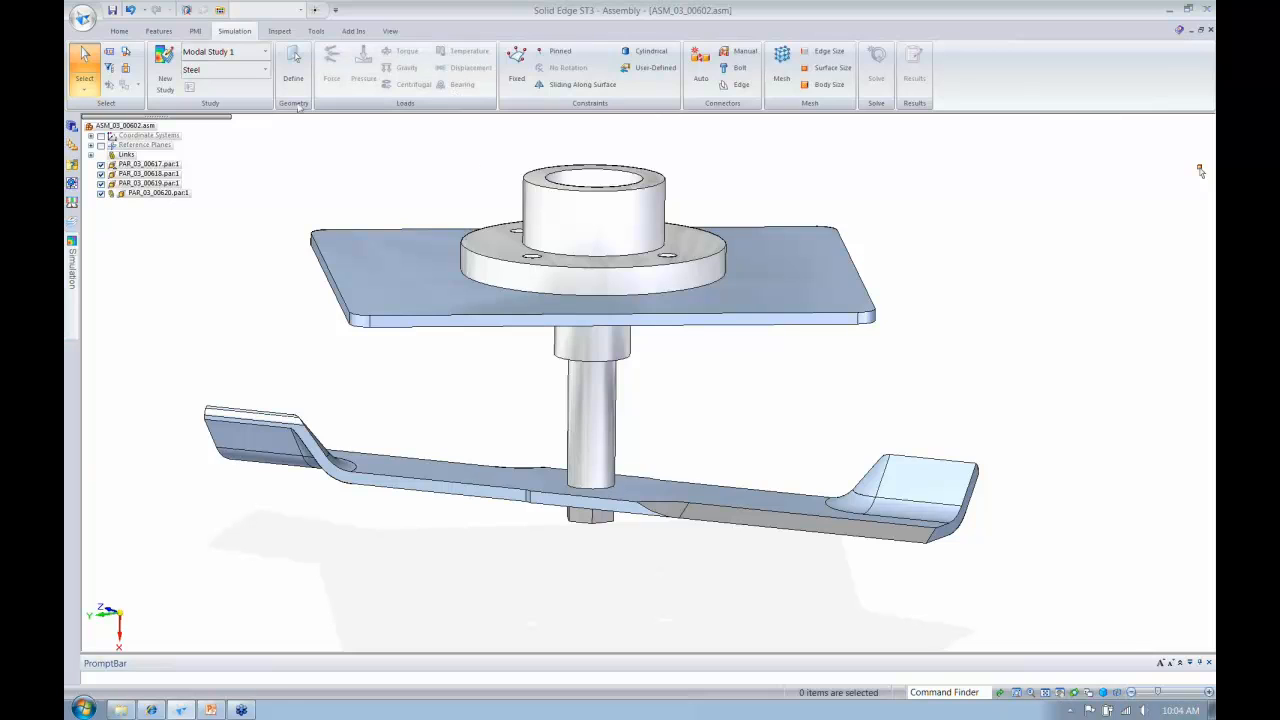
Apply a Fixed constraint to the four narrow side faces of the rectangular plate in the modal study
{"action": "left_click", "coordinate": [518, 77]}
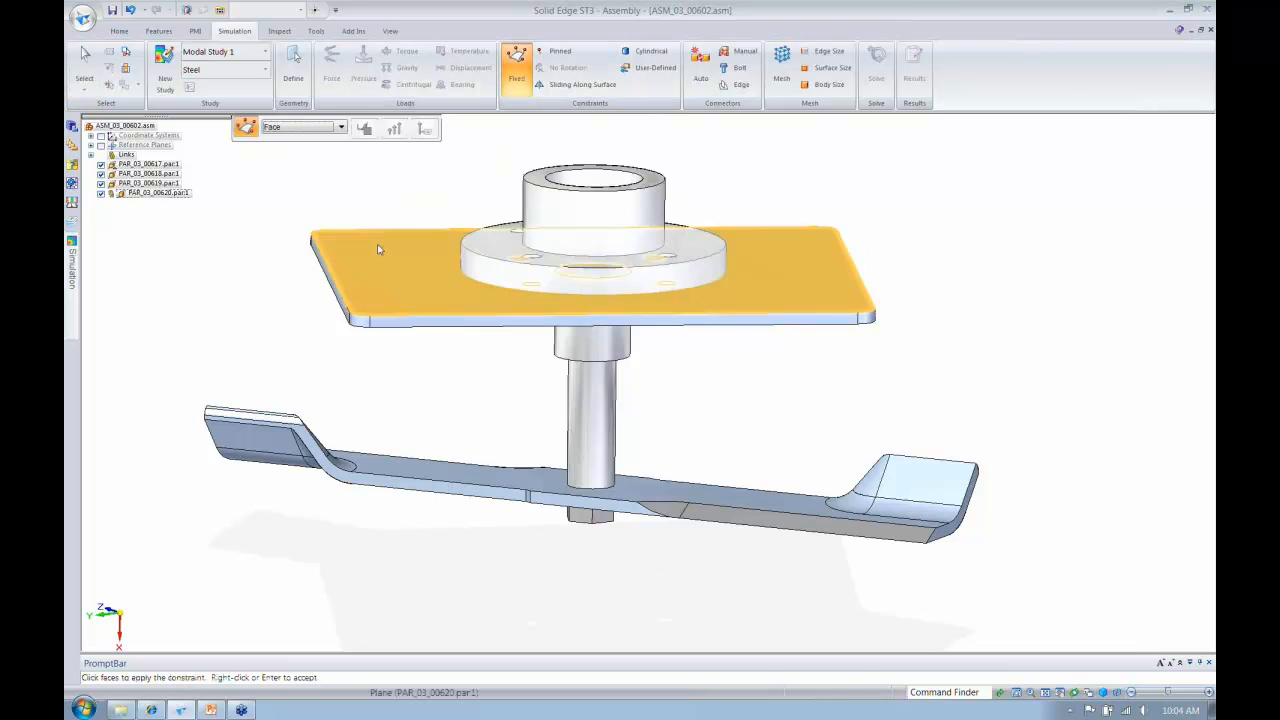
{"action": "middle_click_drag", "start_coordinate": [380, 256], "coordinate": [620, 200]}
{"action": "left_click", "coordinate": [422, 320]}
{"action": "left_click", "coordinate": [636, 321]}
{"action": "left_click", "coordinate": [630, 310]}
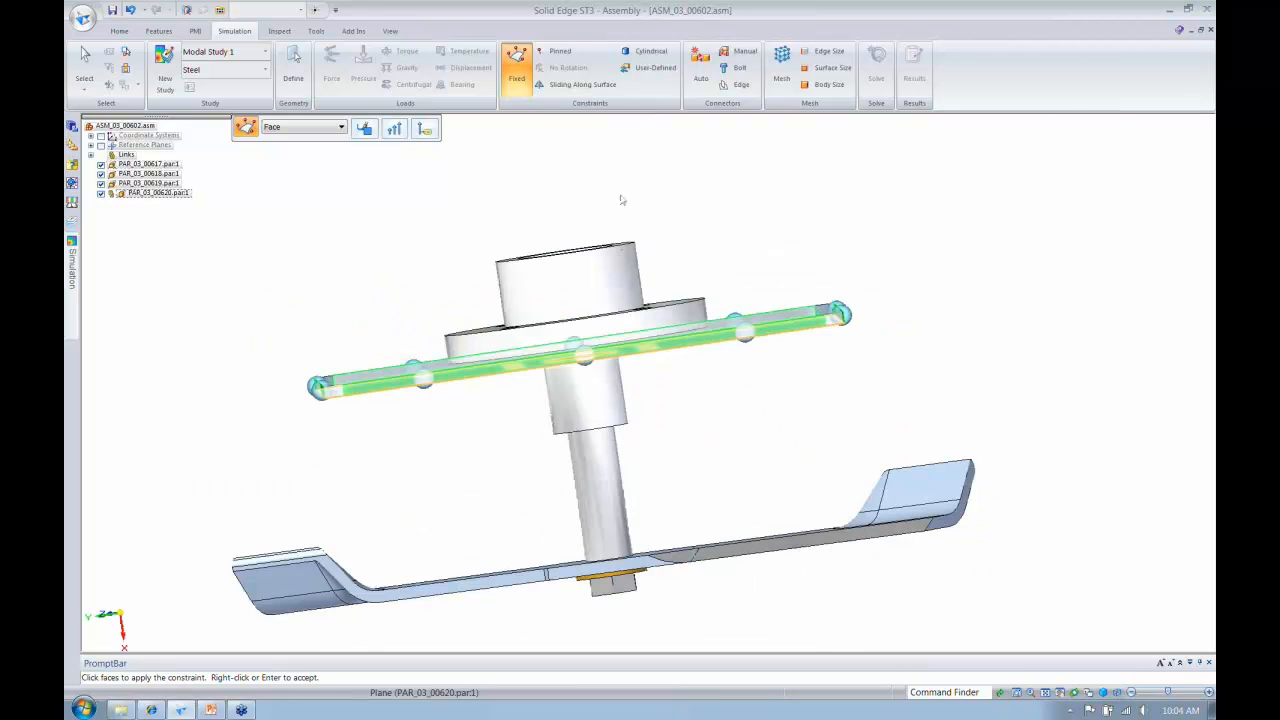
{"action": "right_click", "coordinate": [621, 200]}
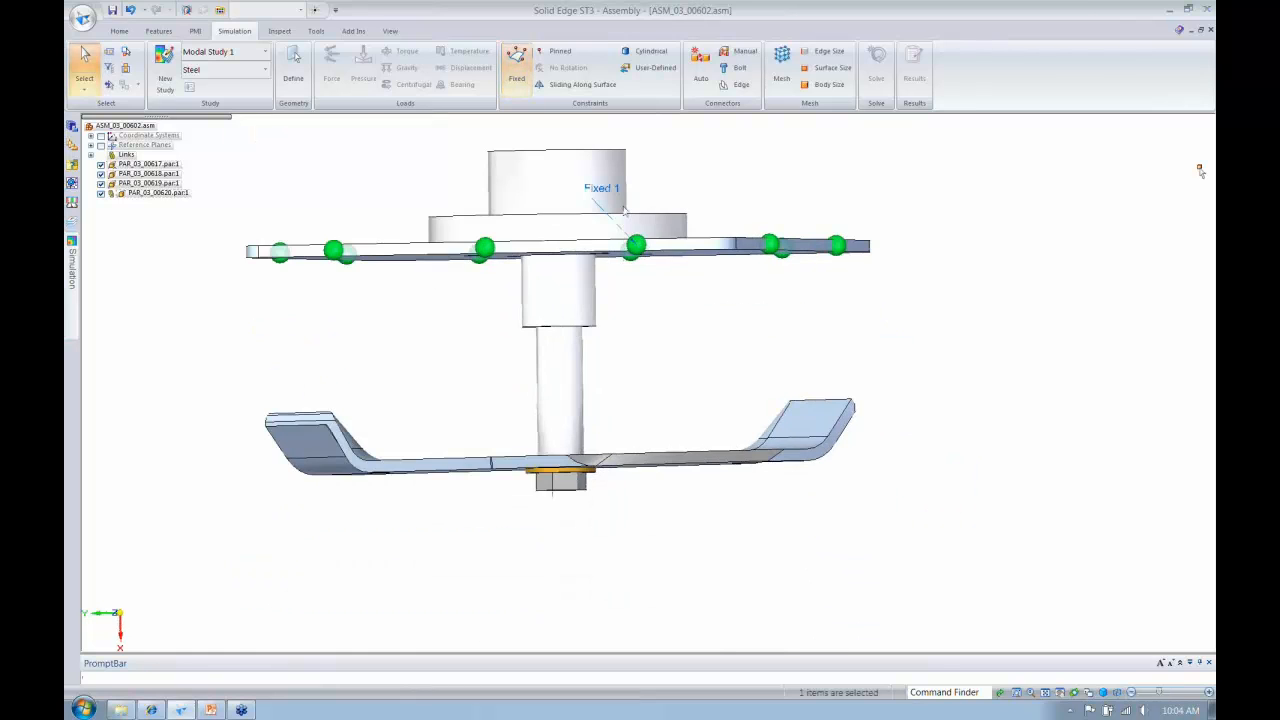
{"action": "middle_click_drag", "start_coordinate": [624, 208], "coordinate": [596, 228]}
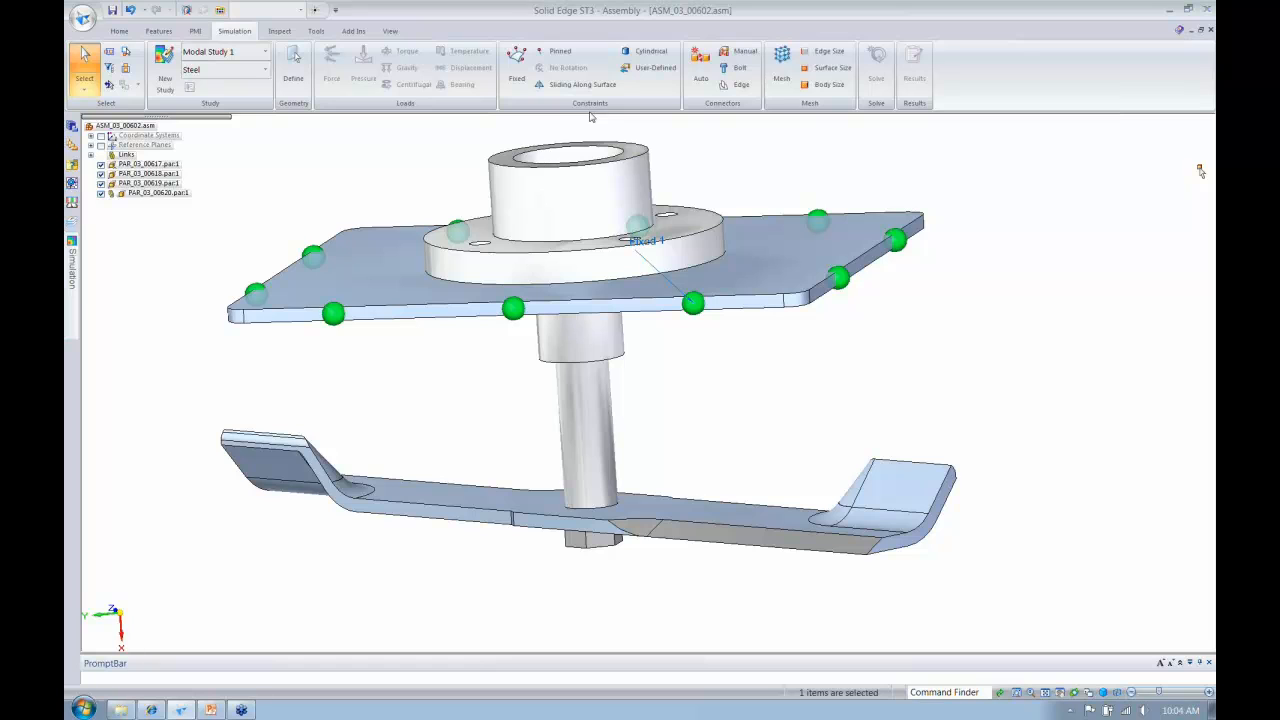
Create automatic Glue connectors for all detected face pairs between the spindle, the mower blade and the blade bolt
{"action": "scroll", "coordinate": [590, 117], "scroll_direction": "down", "scroll_amount": 1}
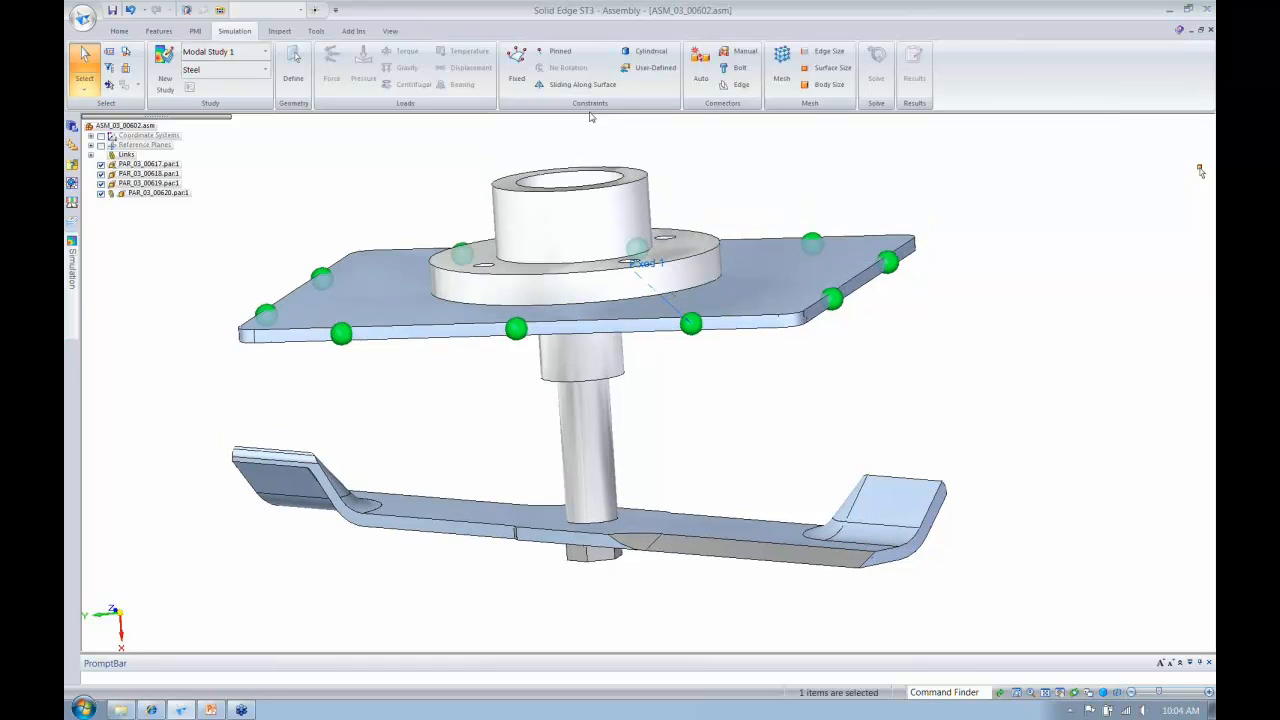
{"action": "left_click", "coordinate": [700, 80]}
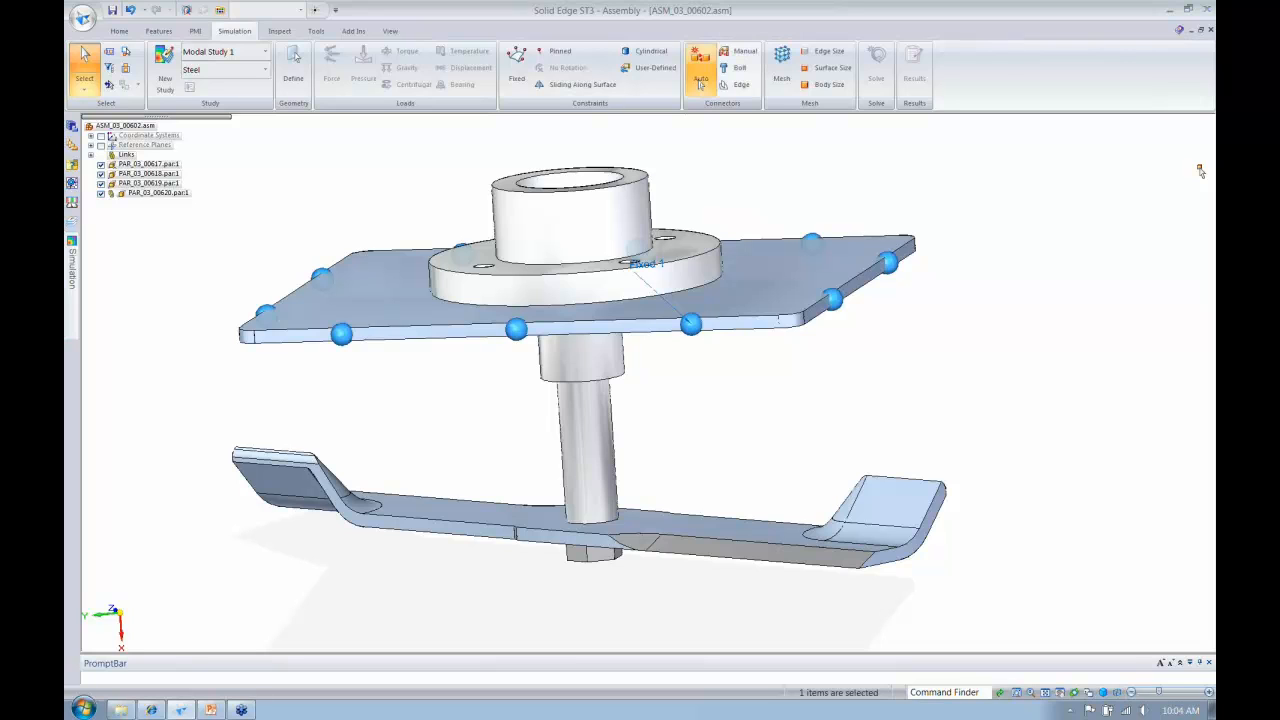
{"action": "left_click", "coordinate": [587, 191]}
{"action": "left_click", "coordinate": [580, 529]}
{"action": "right_click", "coordinate": [580, 529]}
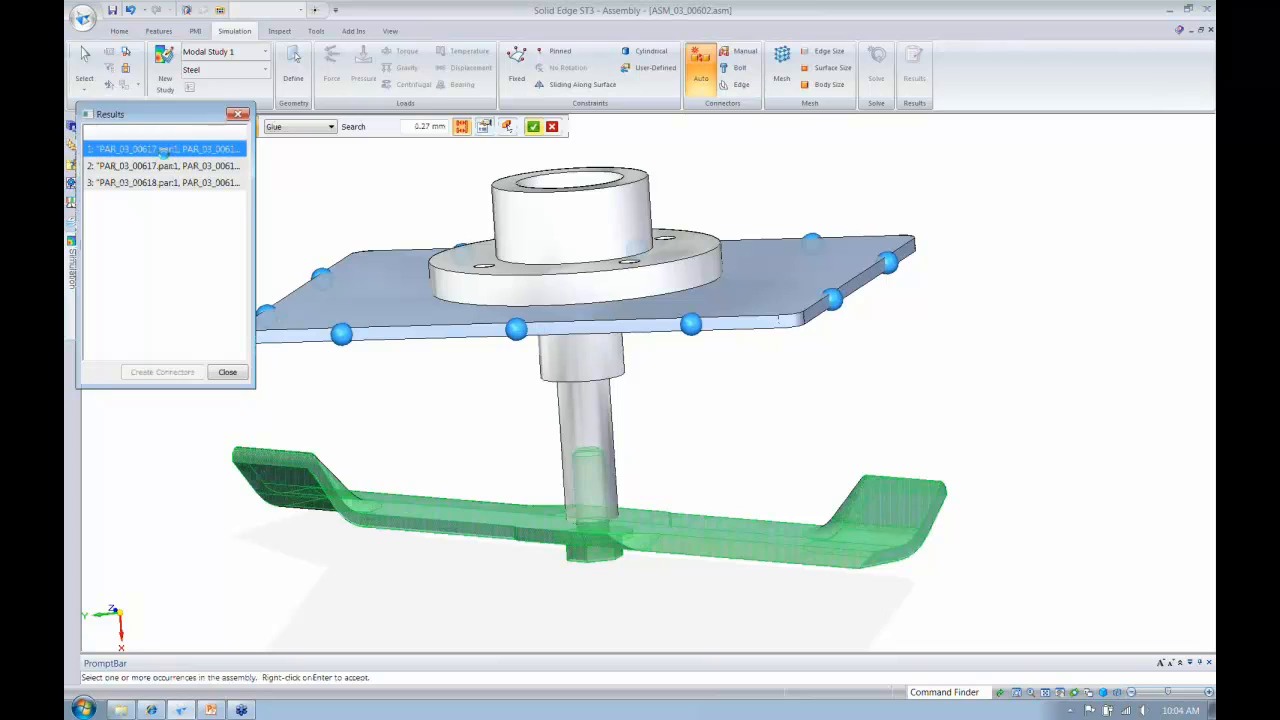
{"action": "left_click", "coordinate": [163, 182]}
{"action": "left_click", "coordinate": [160, 372]}
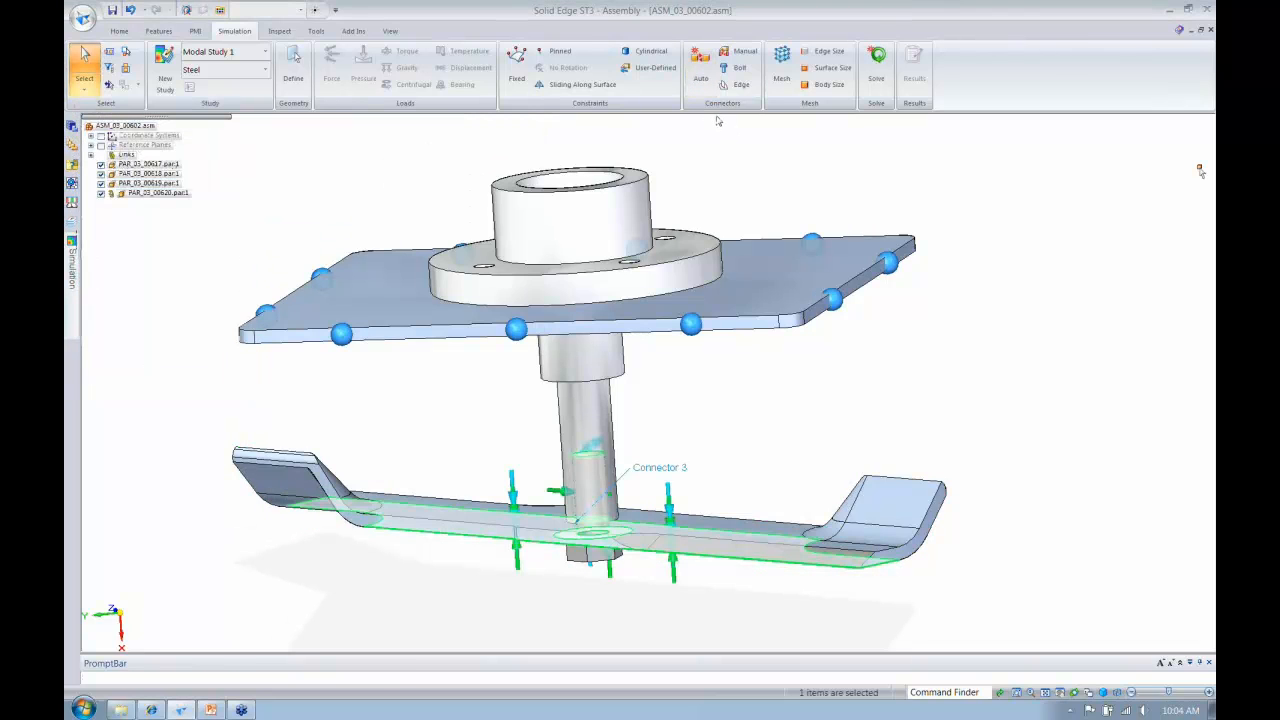
Add a Steel bolt connection to all similar flange holes using the All on Plane option, with a prestress force of 100 N
{"action": "left_click", "coordinate": [738, 67]}
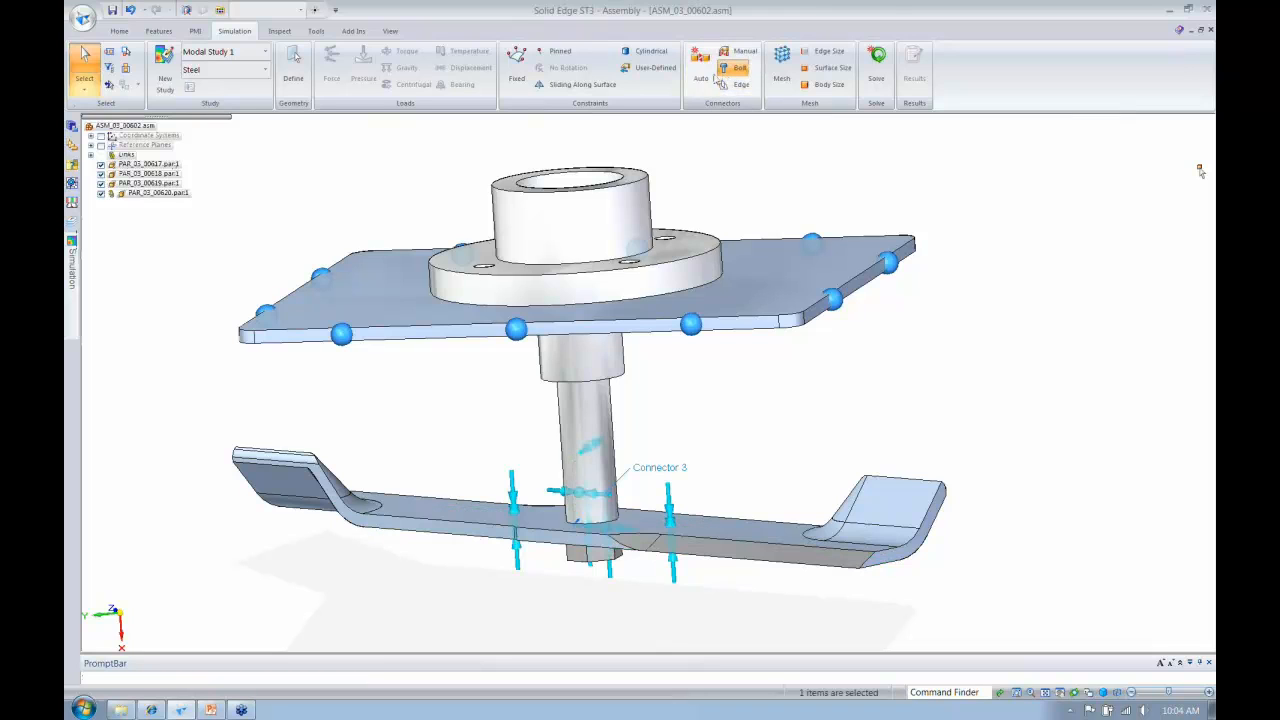
{"action": "left_click", "coordinate": [373, 128]}
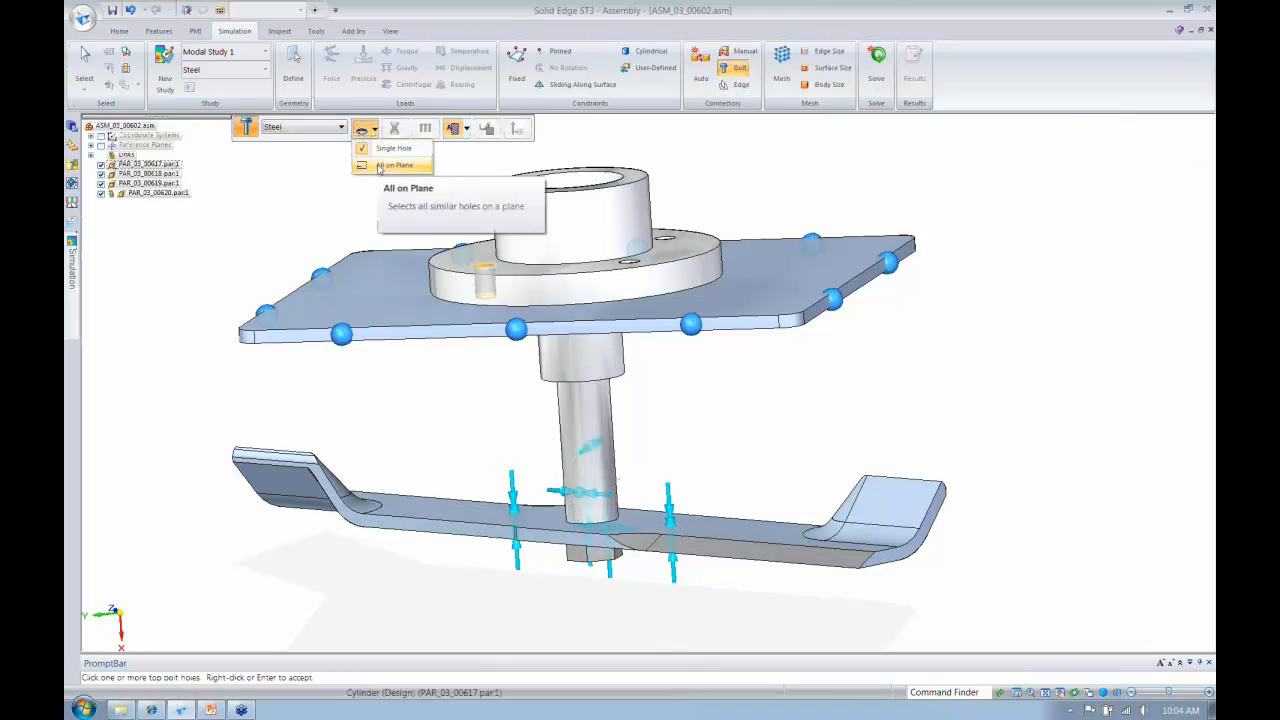
{"action": "left_click", "coordinate": [400, 160]}
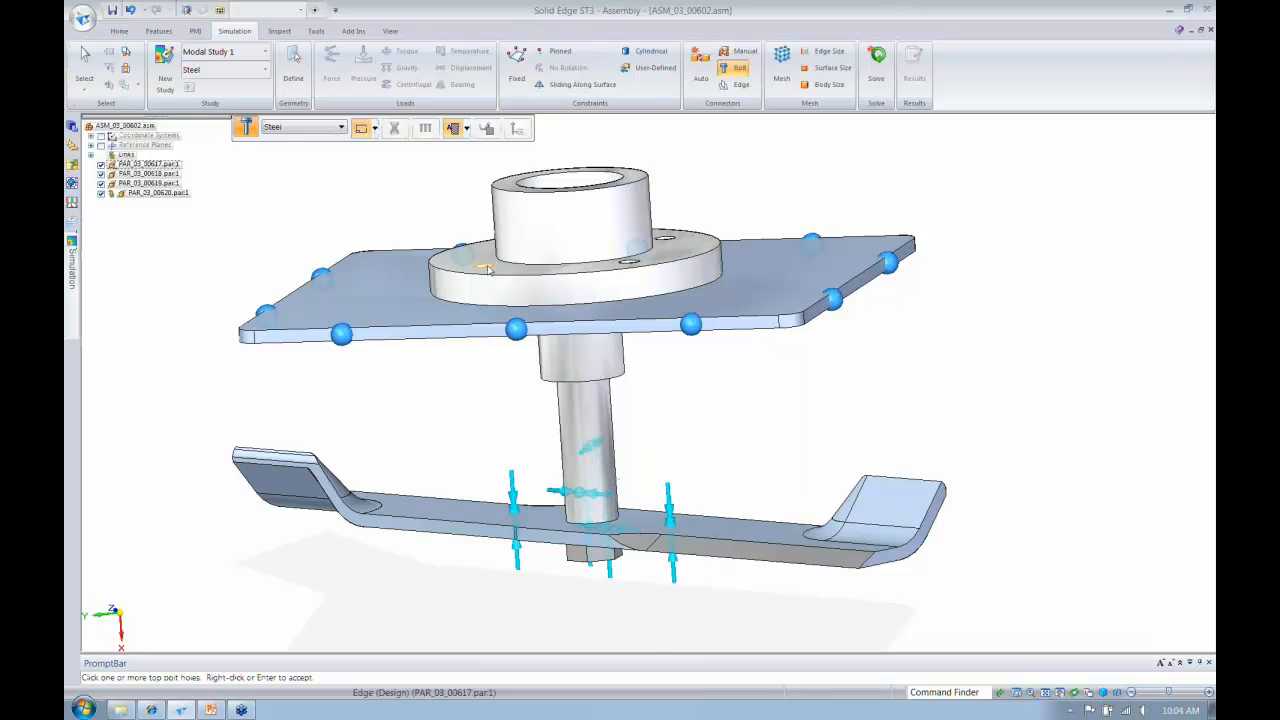
{"action": "left_click", "coordinate": [487, 269]}
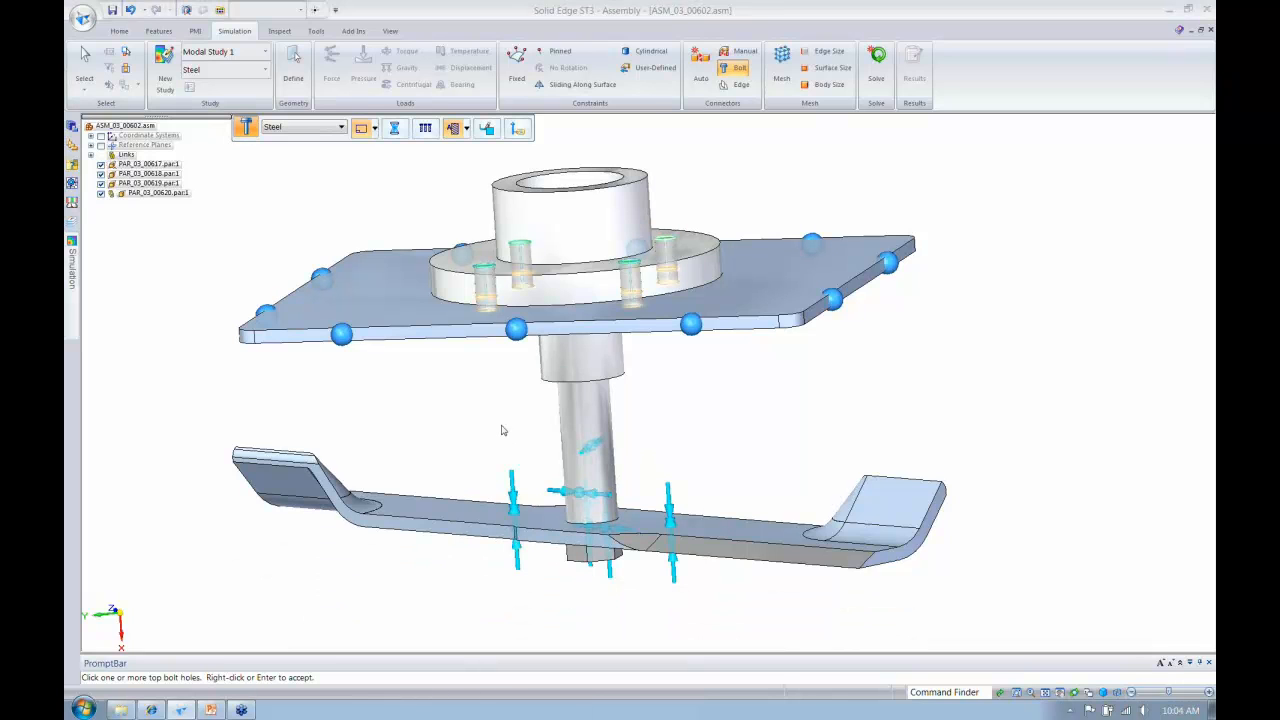
{"action": "middle_click_drag", "start_coordinate": [503, 430], "coordinate": [507, 433]}
{"action": "type", "text": "100"}
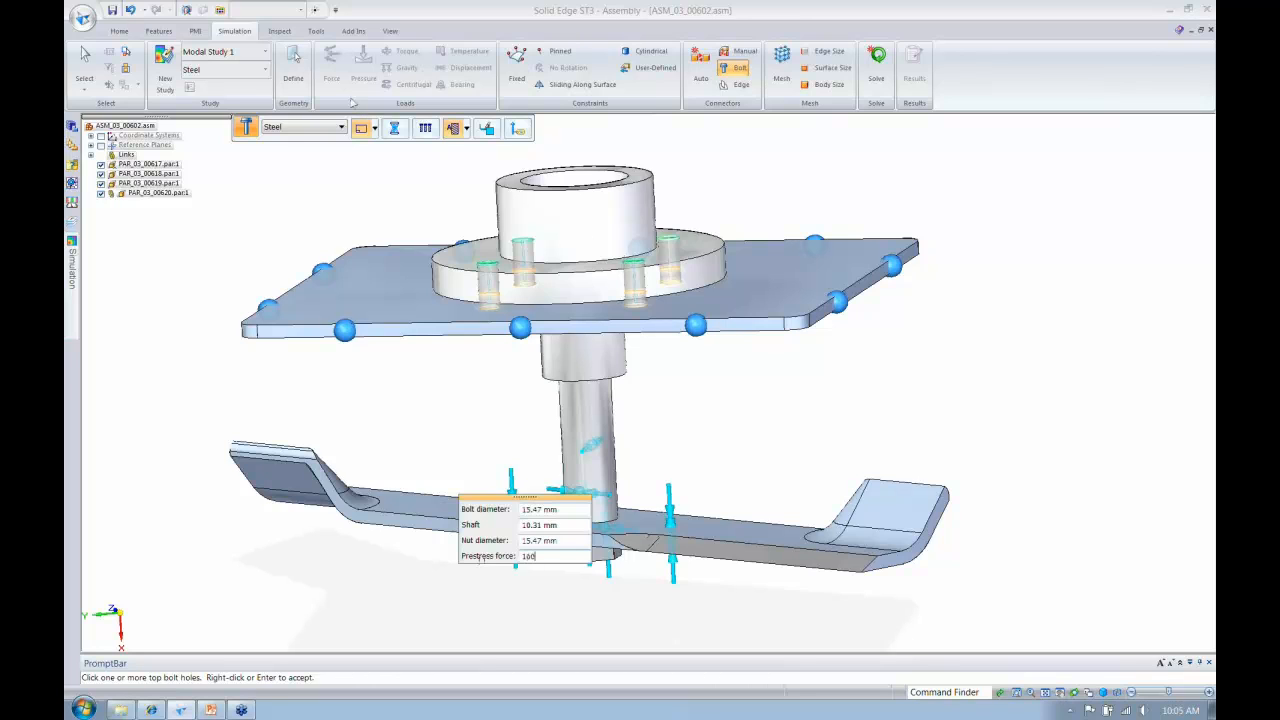
{"action": "left_click", "coordinate": [395, 130]}
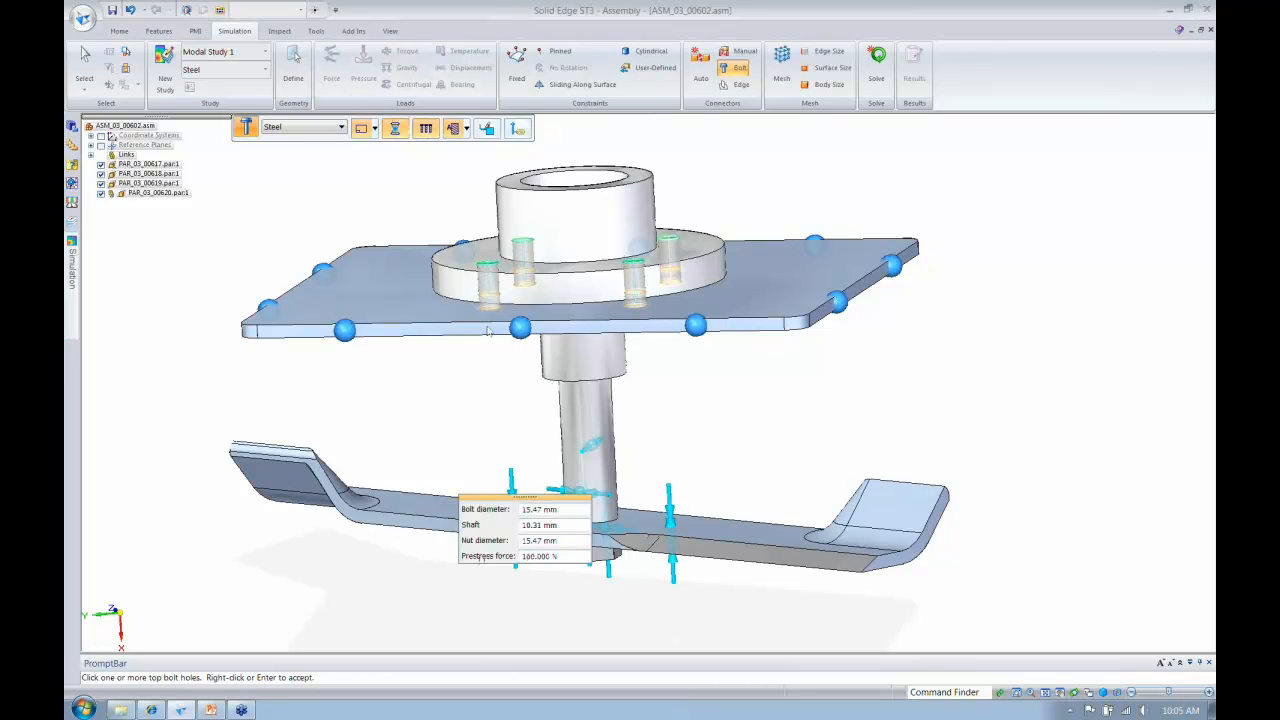
{"action": "right_click", "coordinate": [486, 333]}
{"action": "right_click", "coordinate": [469, 374]}
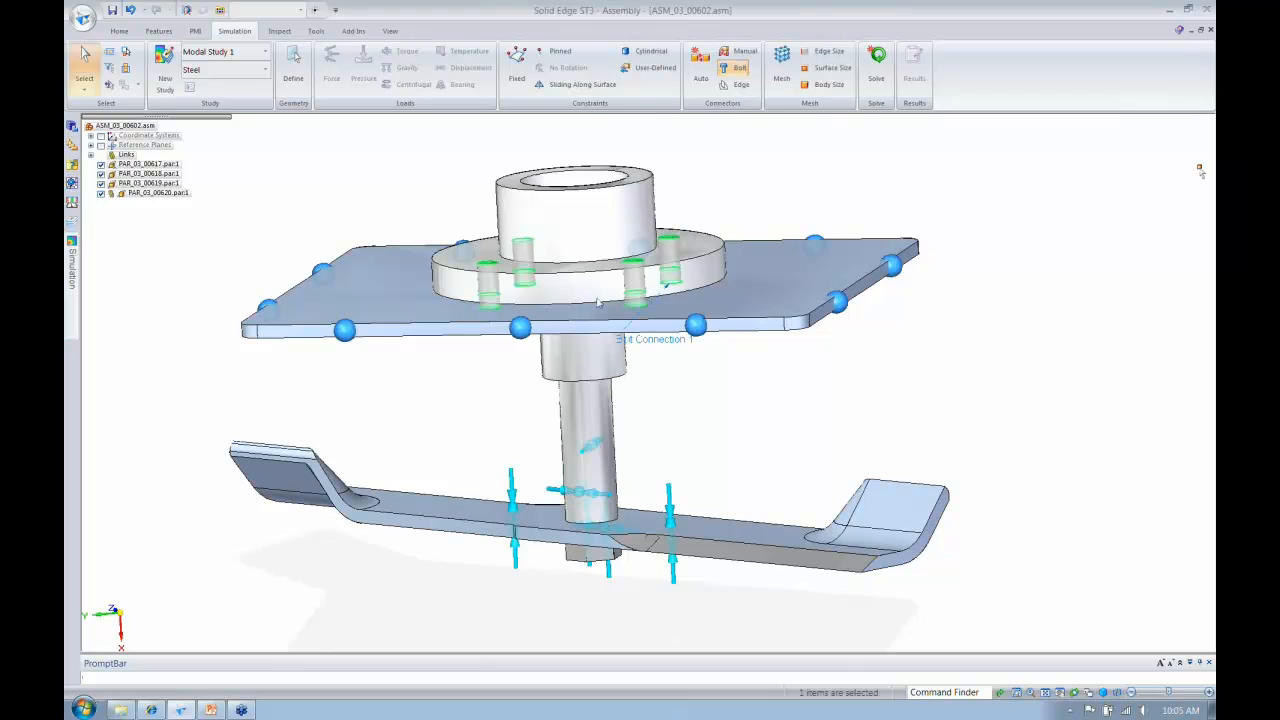
Generate the tetrahedral mesh of the assembly at the preset mesh size and solve the modal study
{"action": "left_click", "coordinate": [786, 82]}
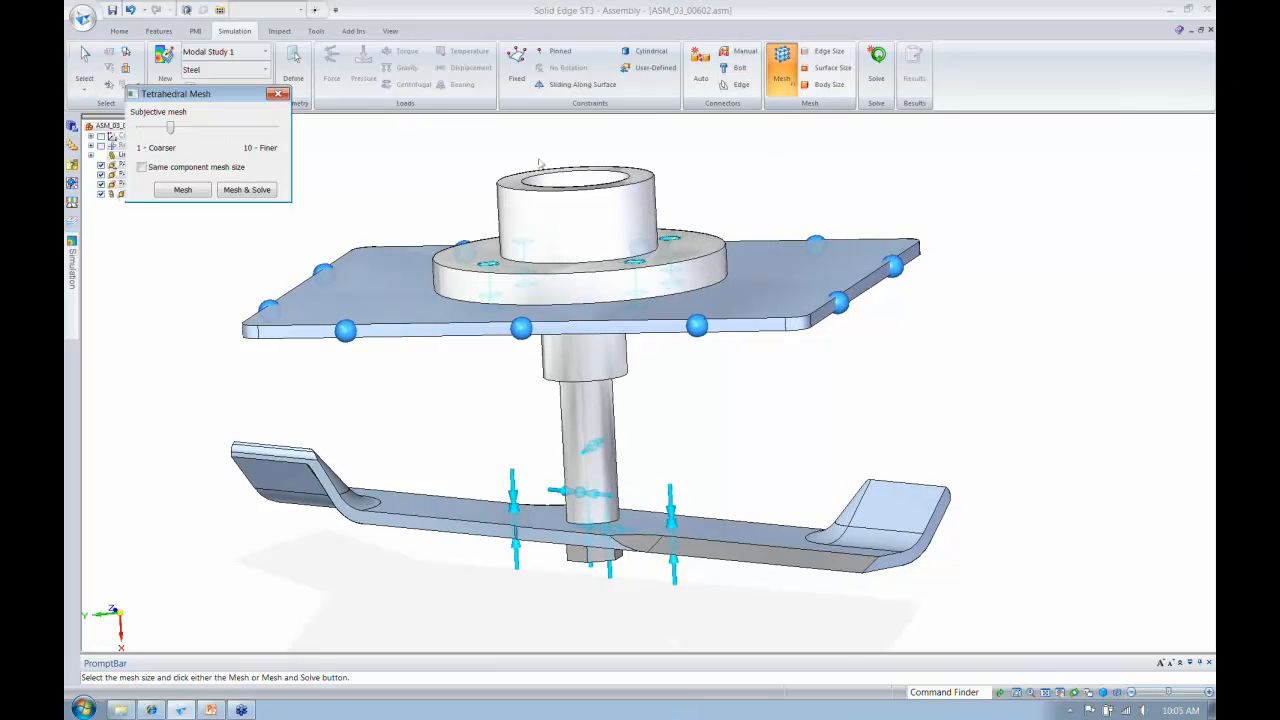
{"action": "left_click", "coordinate": [243, 194]}
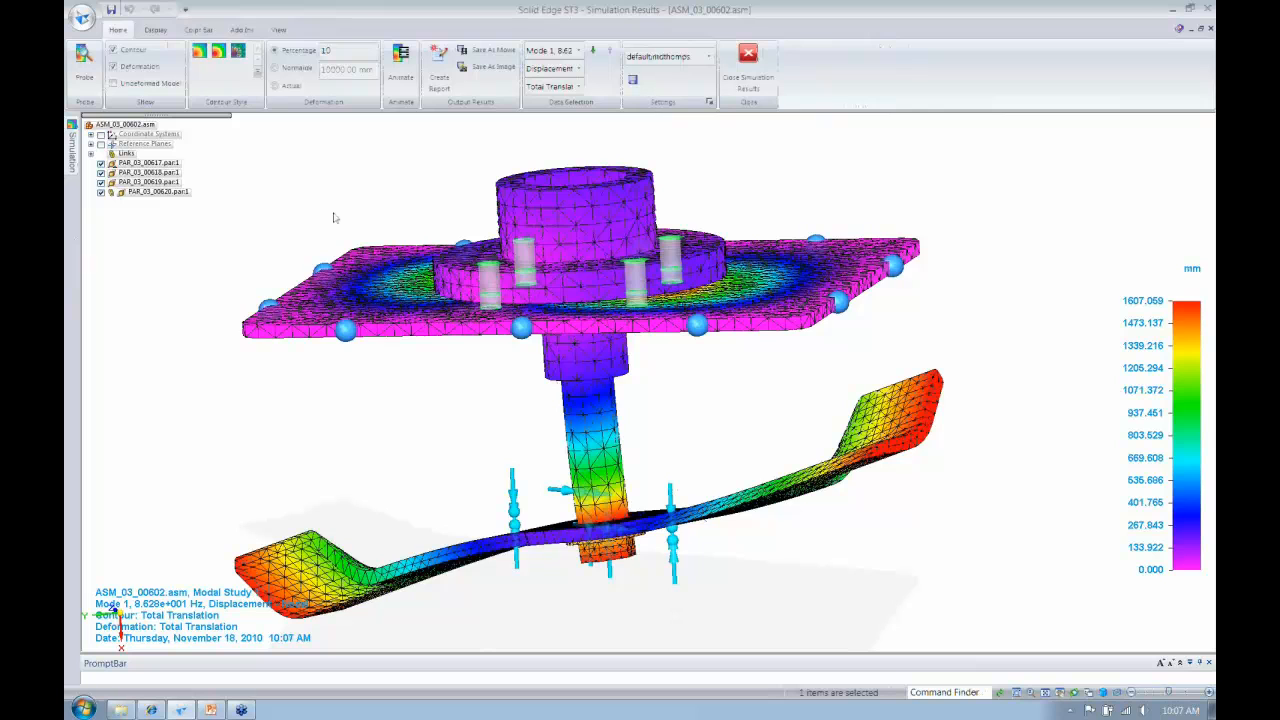
Review the list of computed modes, animate the Mode 1 displacement and close the simulation results
{"action": "left_click", "coordinate": [578, 50]}
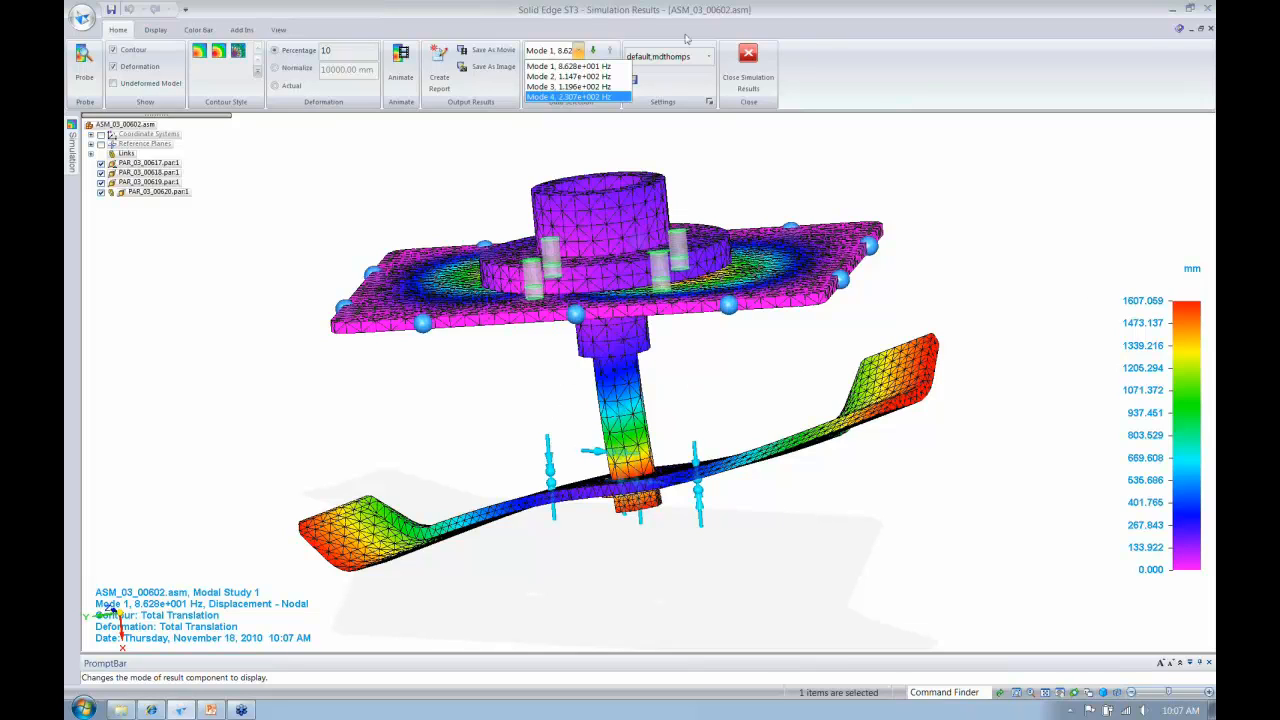
{"action": "left_click", "coordinate": [589, 67]}
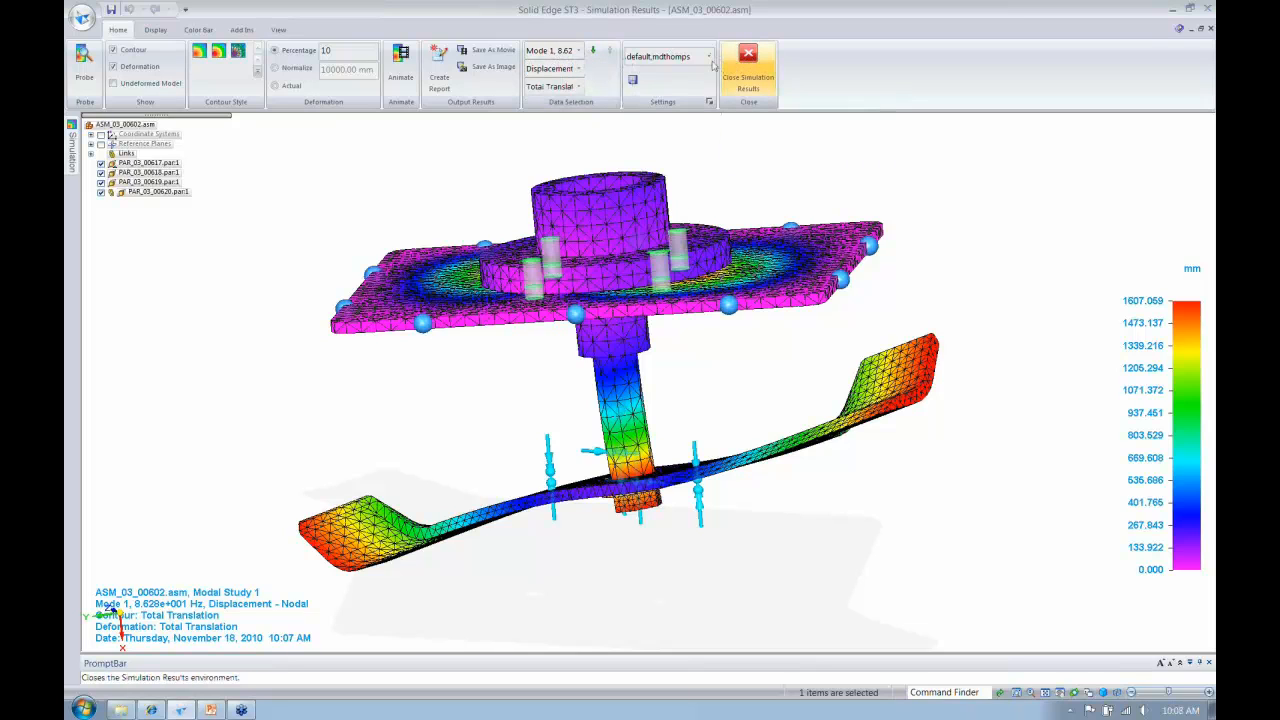
{"action": "left_click", "coordinate": [400, 82]}
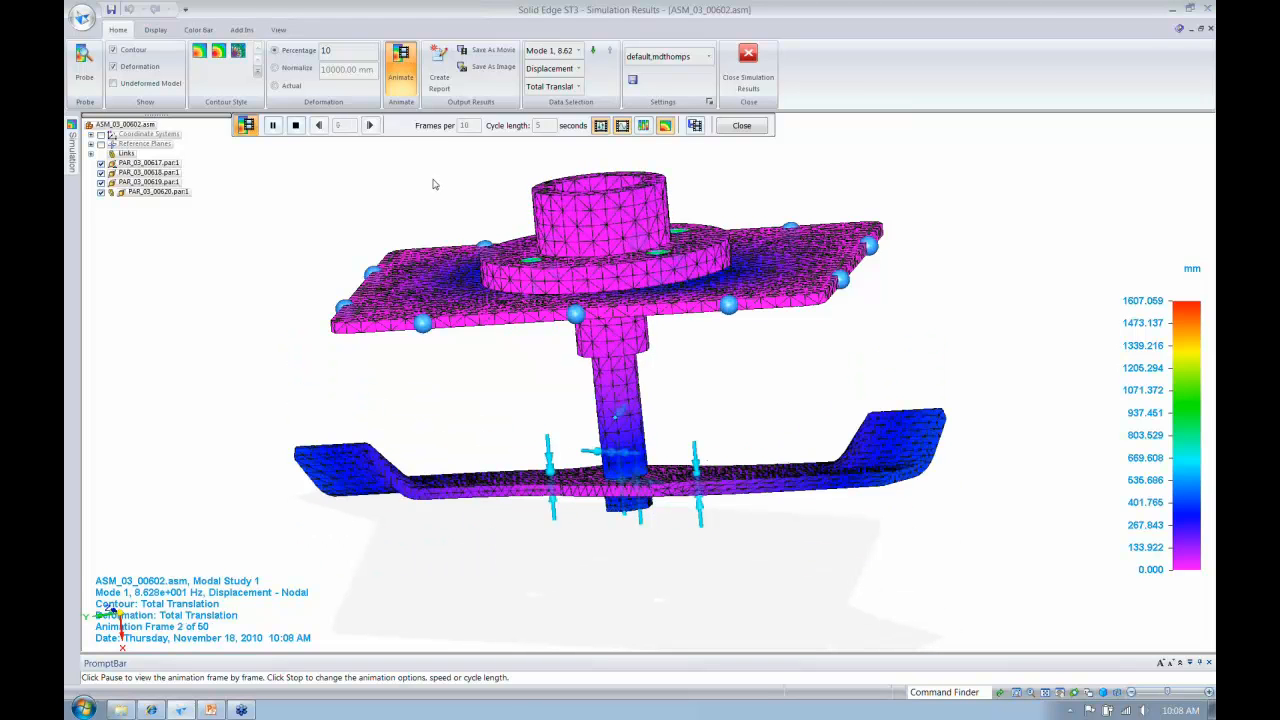
{"action": "left_click", "coordinate": [750, 58]}
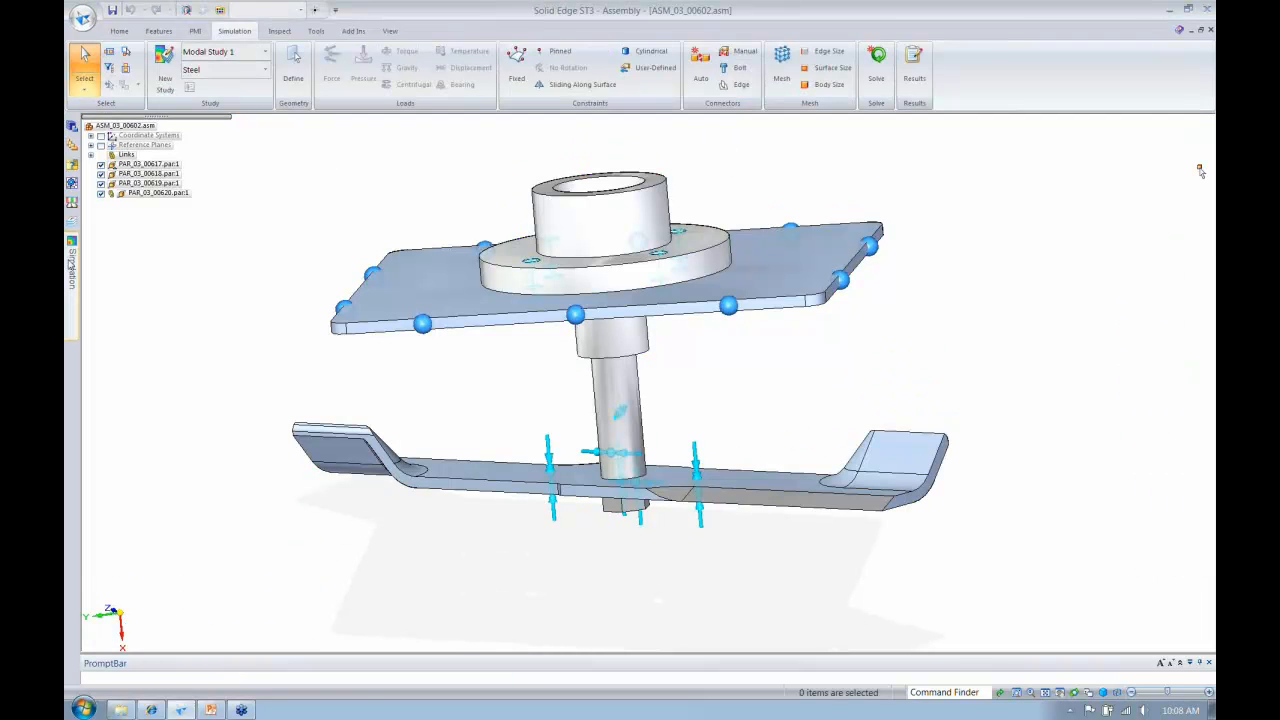
Make Static Study 3 the active study and open the flanged spindle part for in-place editing
{"action": "left_click", "coordinate": [143, 192]}
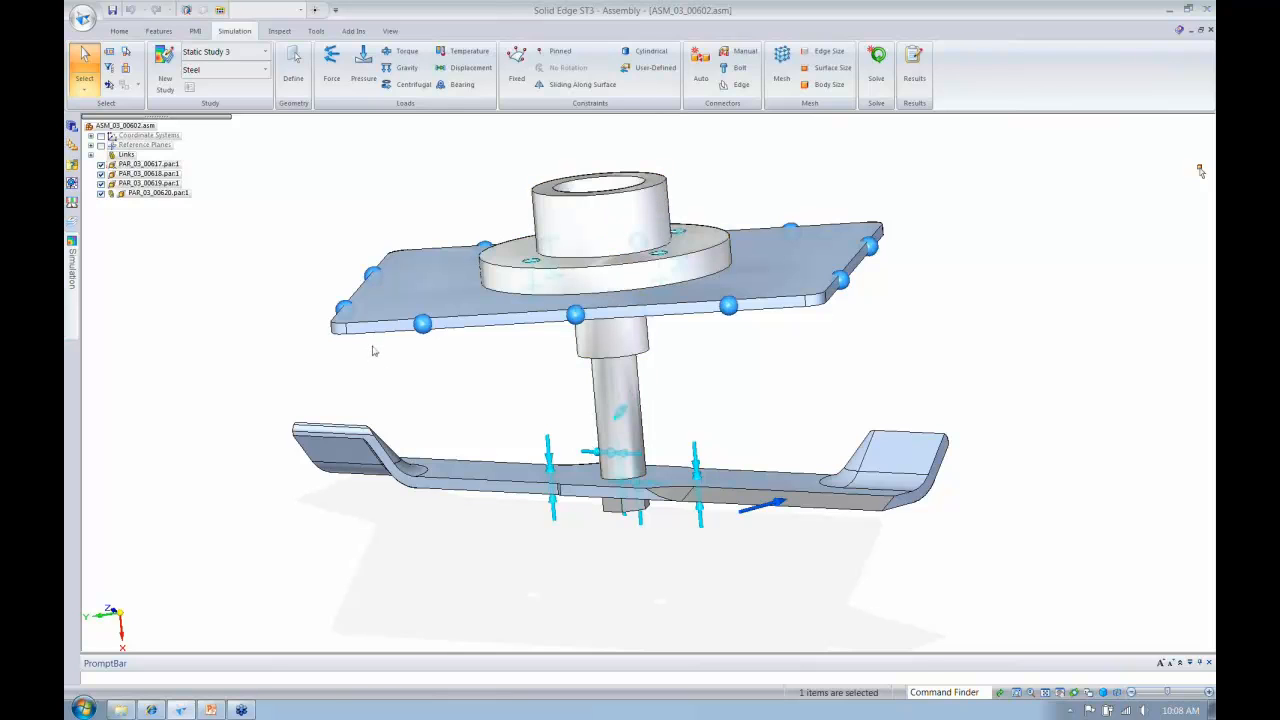
{"action": "middle_click_drag", "start_coordinate": [374, 350], "coordinate": [489, 243]}
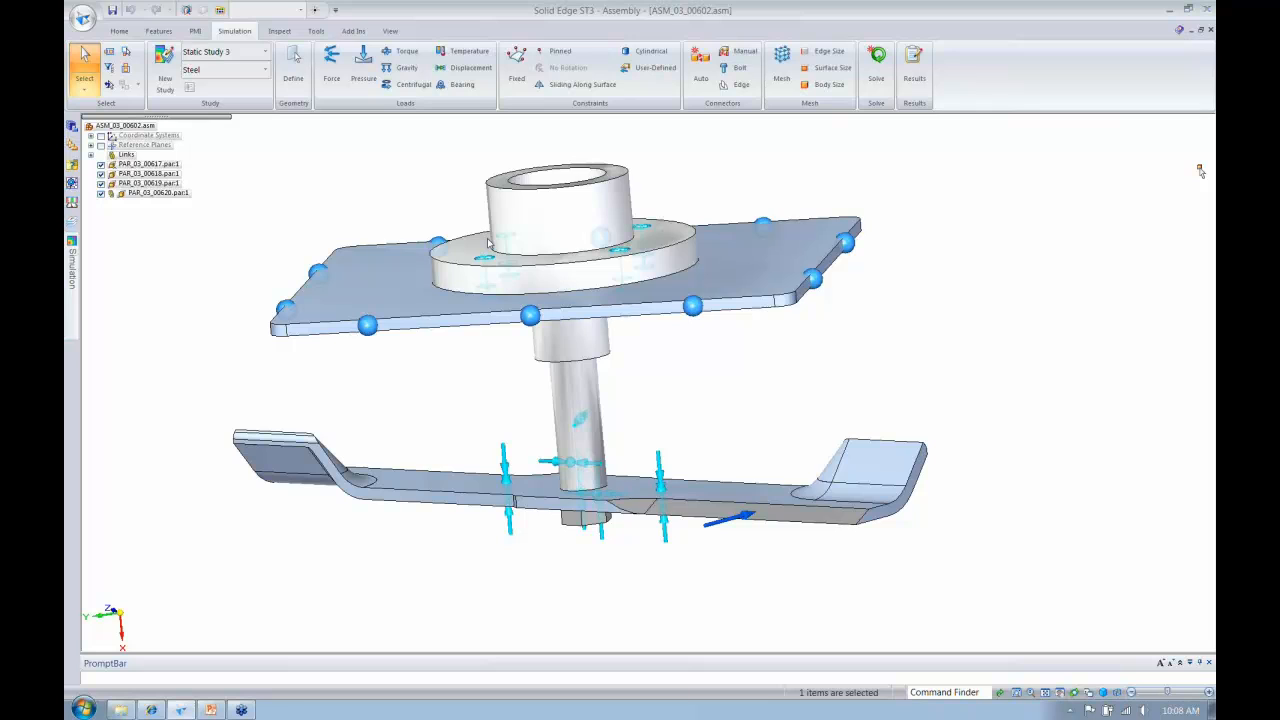
{"action": "scroll", "coordinate": [495, 242], "scroll_direction": "up", "scroll_amount": 2}
{"action": "middle_click_drag", "start_coordinate": [504, 239], "coordinate": [547, 240]}
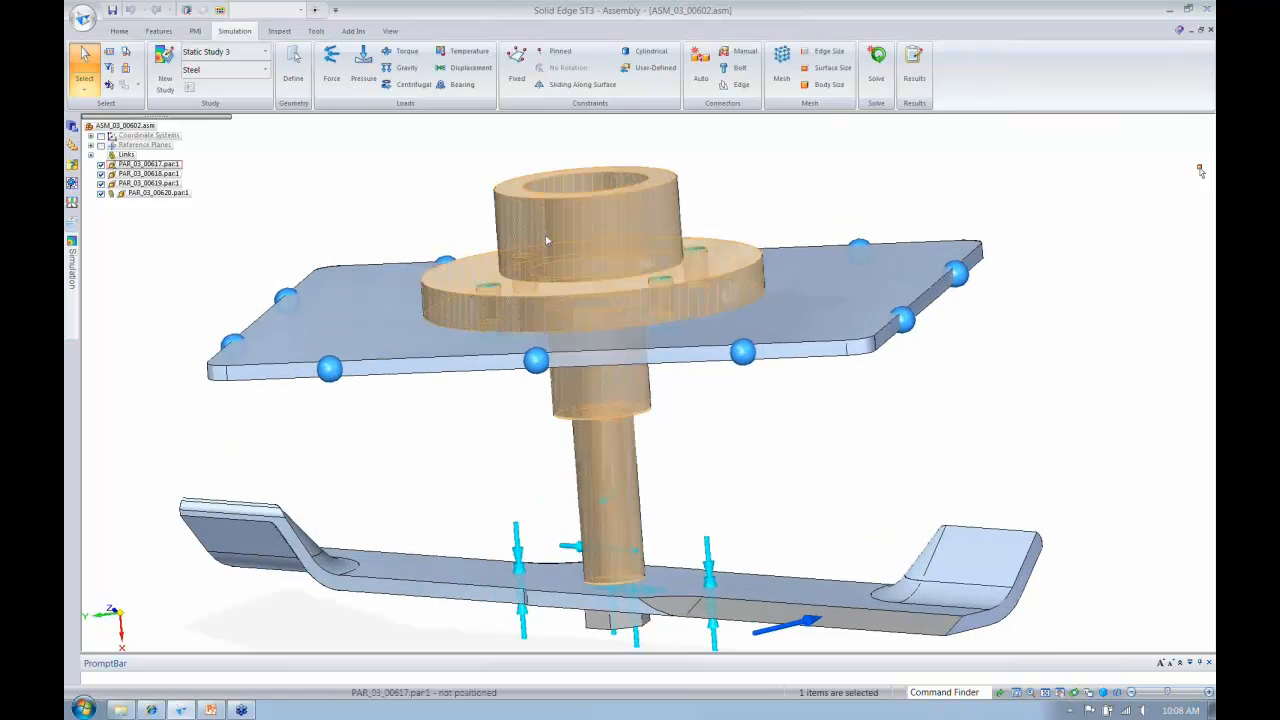
{"action": "double_click", "coordinate": [547, 240]}
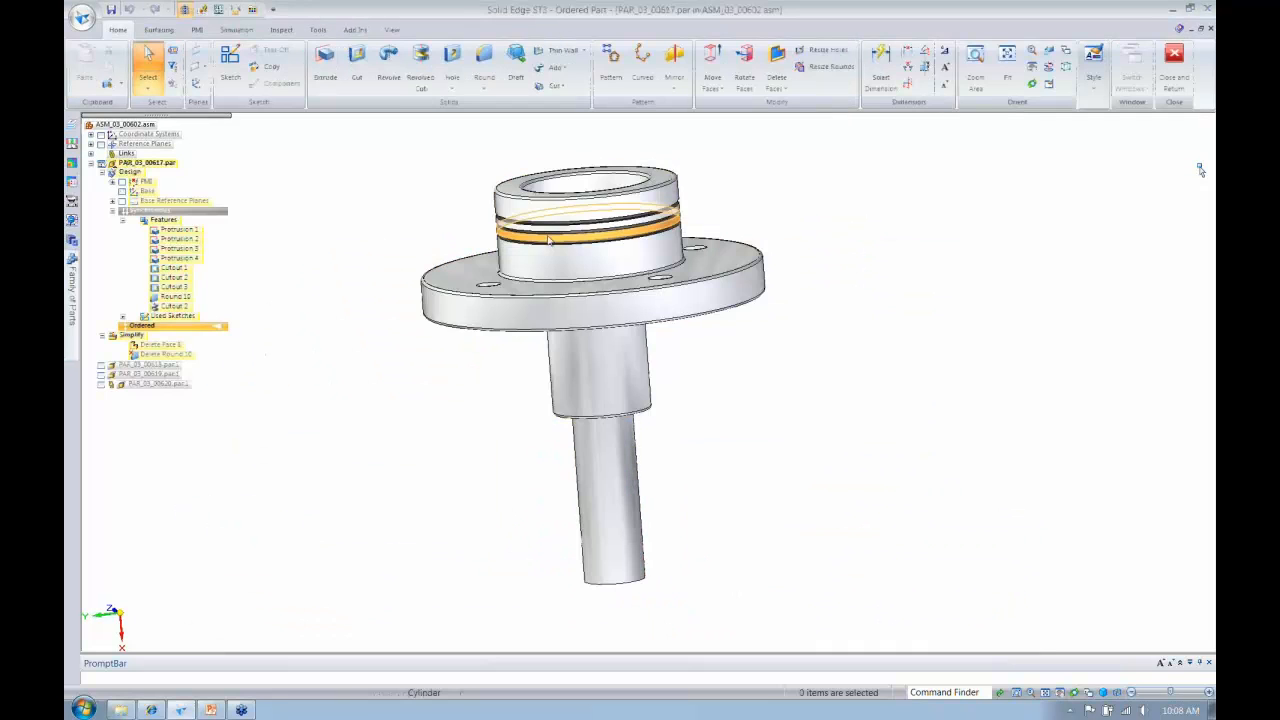
Switch the spindle part to the Synchronous environment and create a live section on the Right (yz) reference plane
{"action": "scroll", "coordinate": [548, 240], "scroll_direction": "up", "scroll_amount": 2}
{"action": "left_click", "coordinate": [112, 201]}
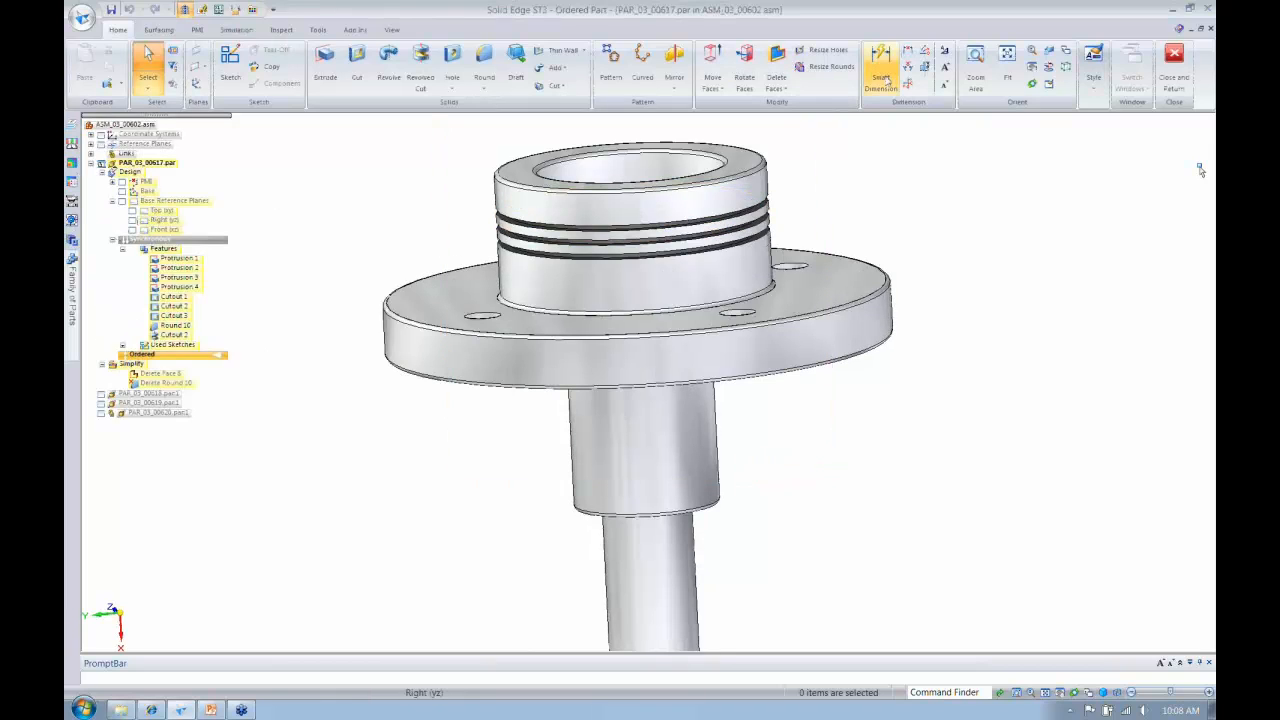
{"action": "left_click", "coordinate": [150, 240]}
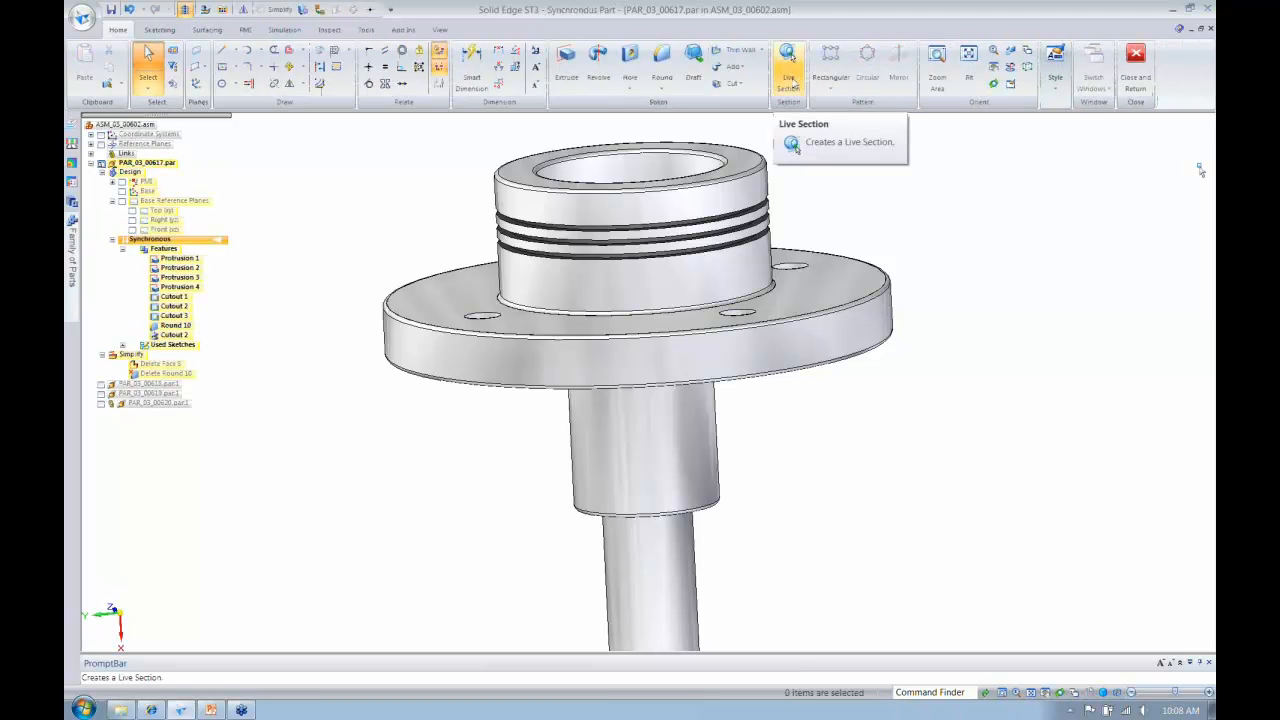
{"action": "left_click", "coordinate": [789, 80]}
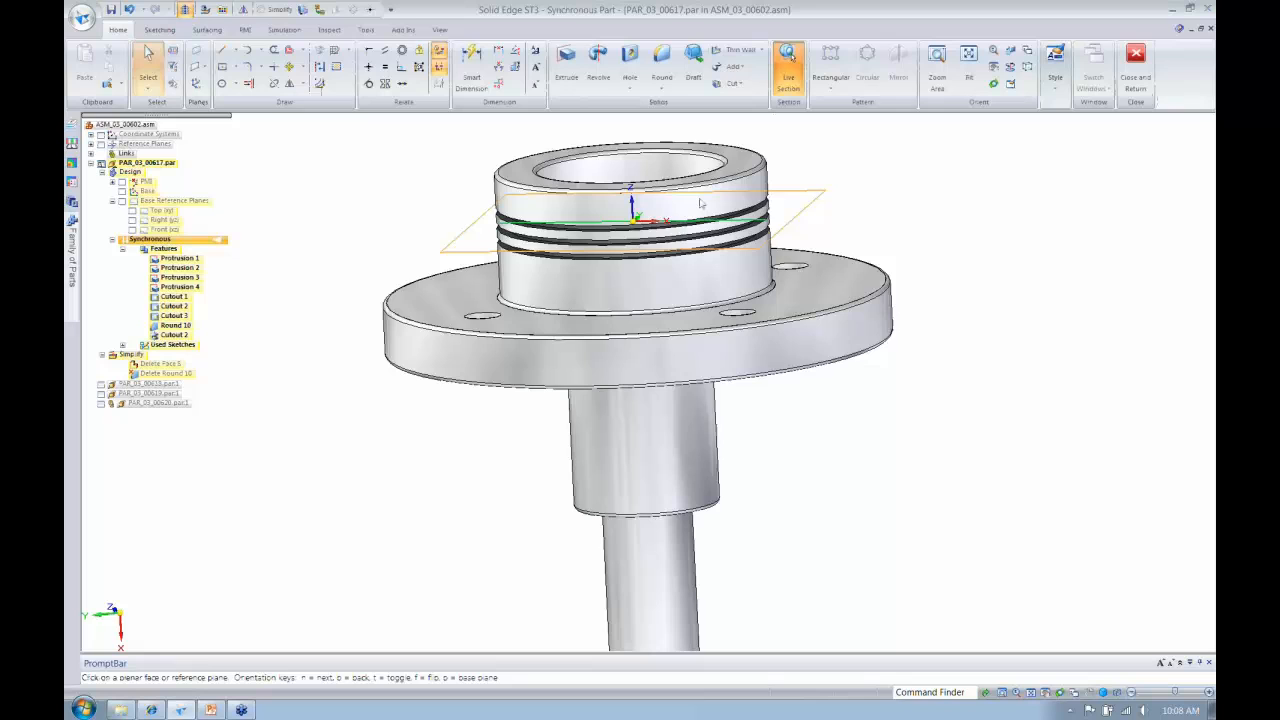
{"action": "left_click", "coordinate": [160, 221]}
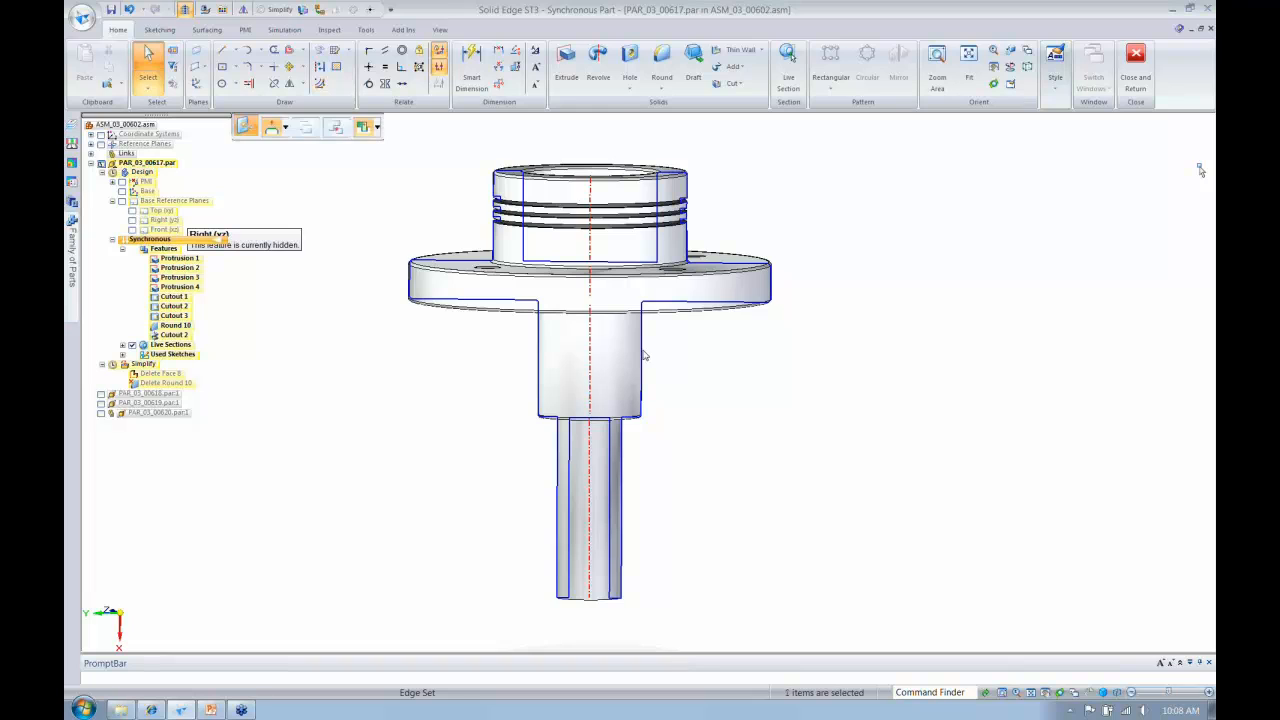
Set the diameter of the cylindrical hub below the spindle's flange to 70 mm
{"action": "left_click", "coordinate": [644, 355]}
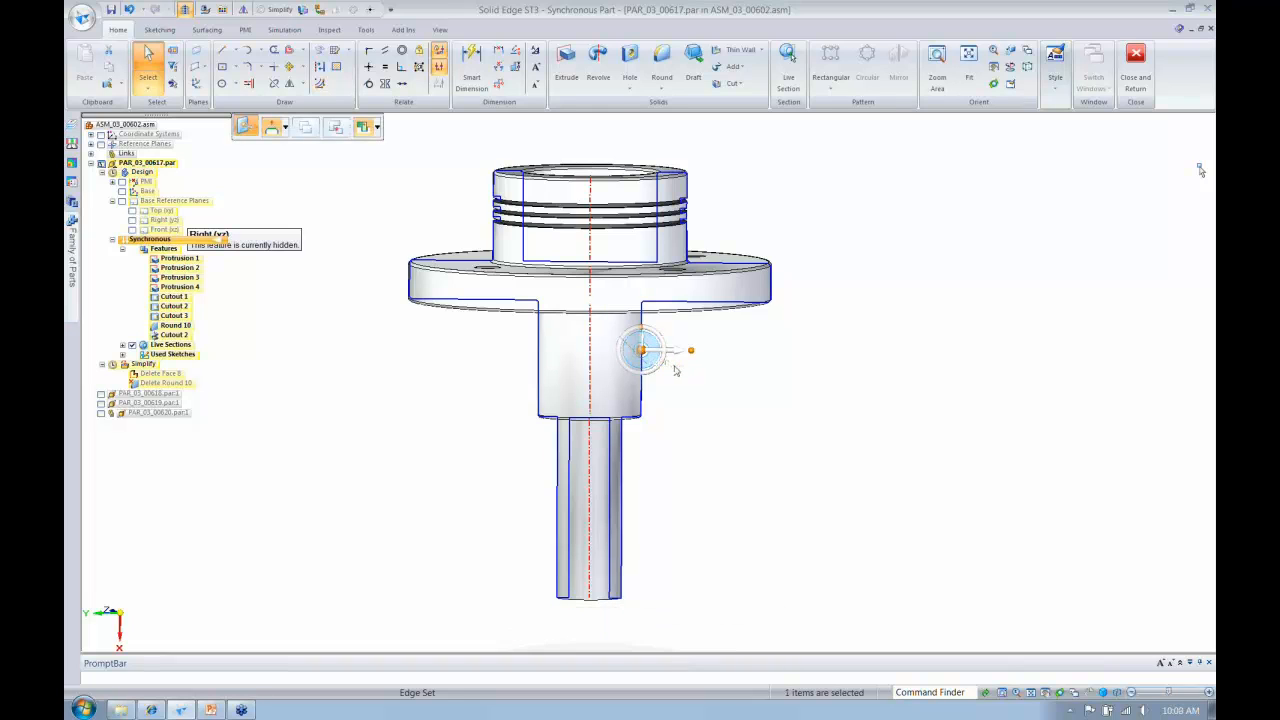
{"action": "left_click", "coordinate": [674, 367]}
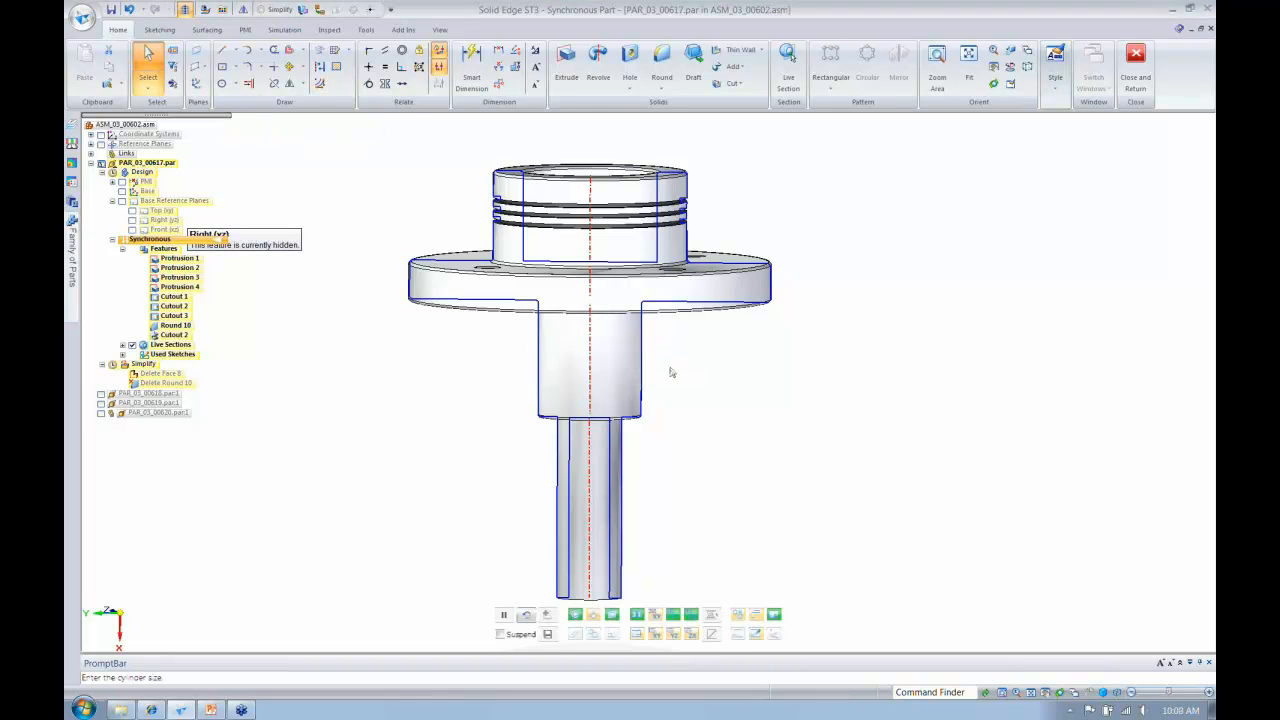
{"action": "type", "text": "70"}
{"action": "key", "text": "Return"}
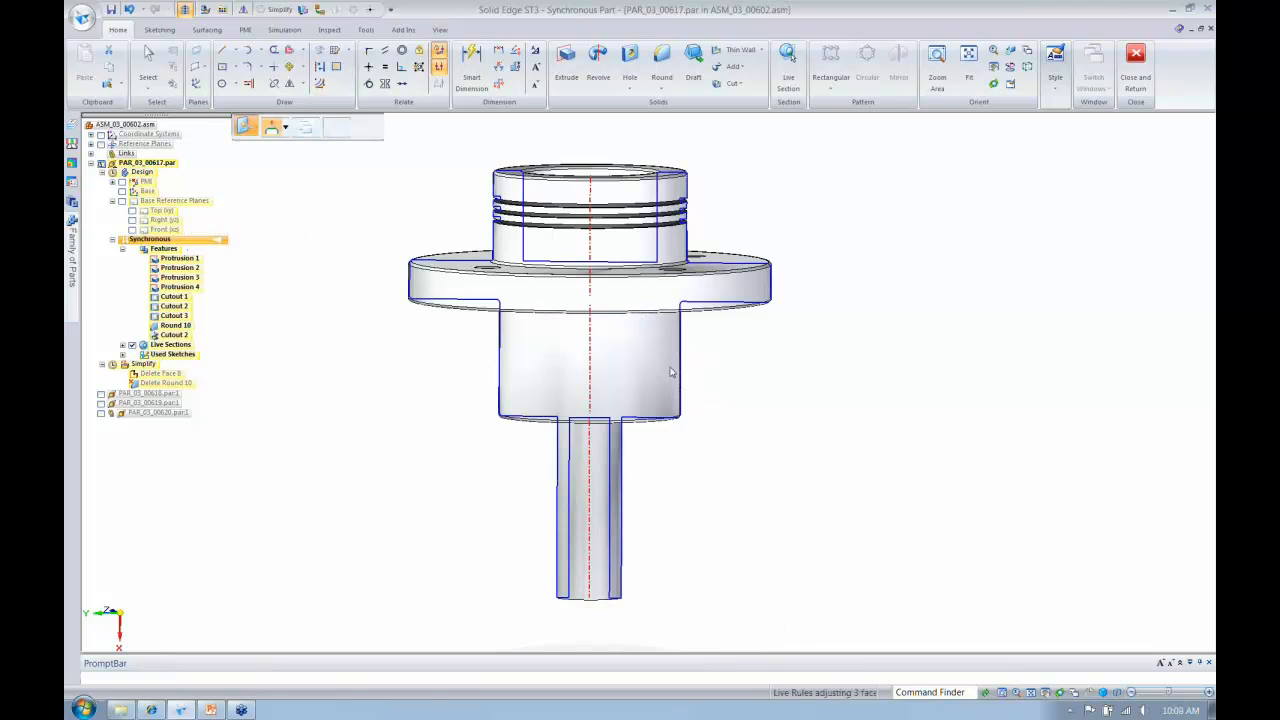
Lengthen the hub below the flange by moving its lower end face 40 mm down the shaft
{"action": "left_click", "coordinate": [663, 424]}
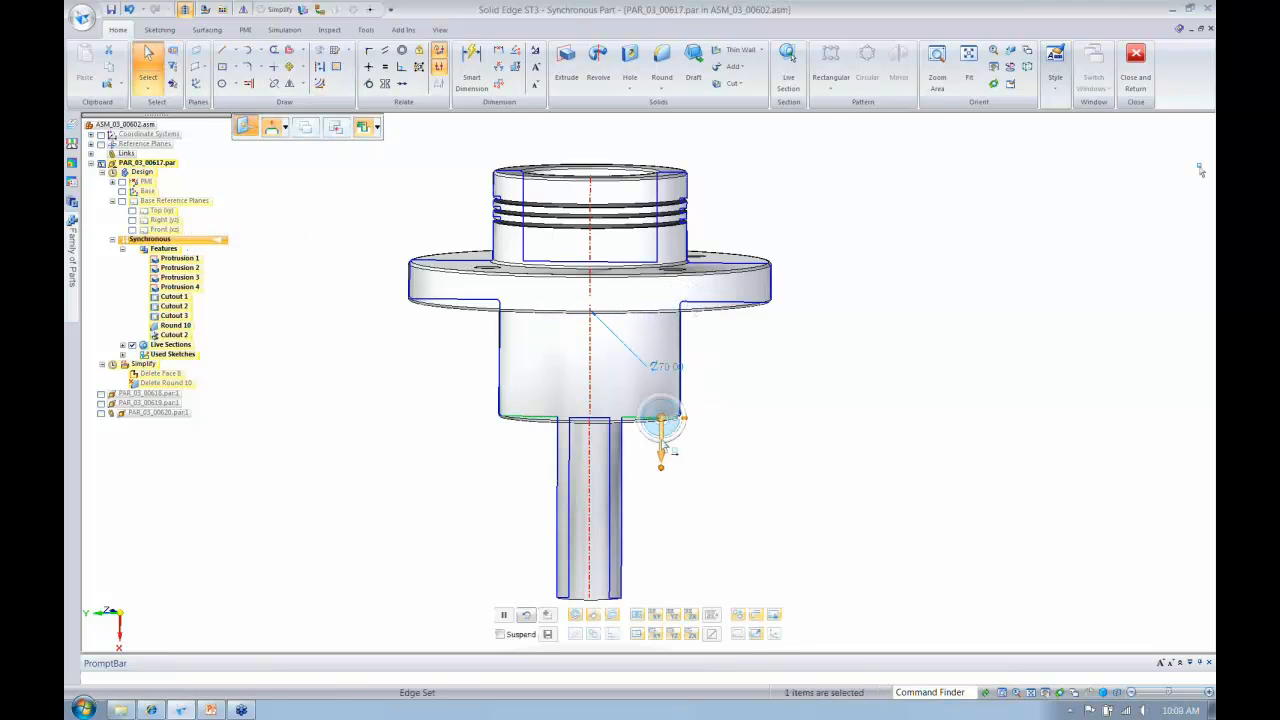
{"action": "left_click", "coordinate": [663, 458]}
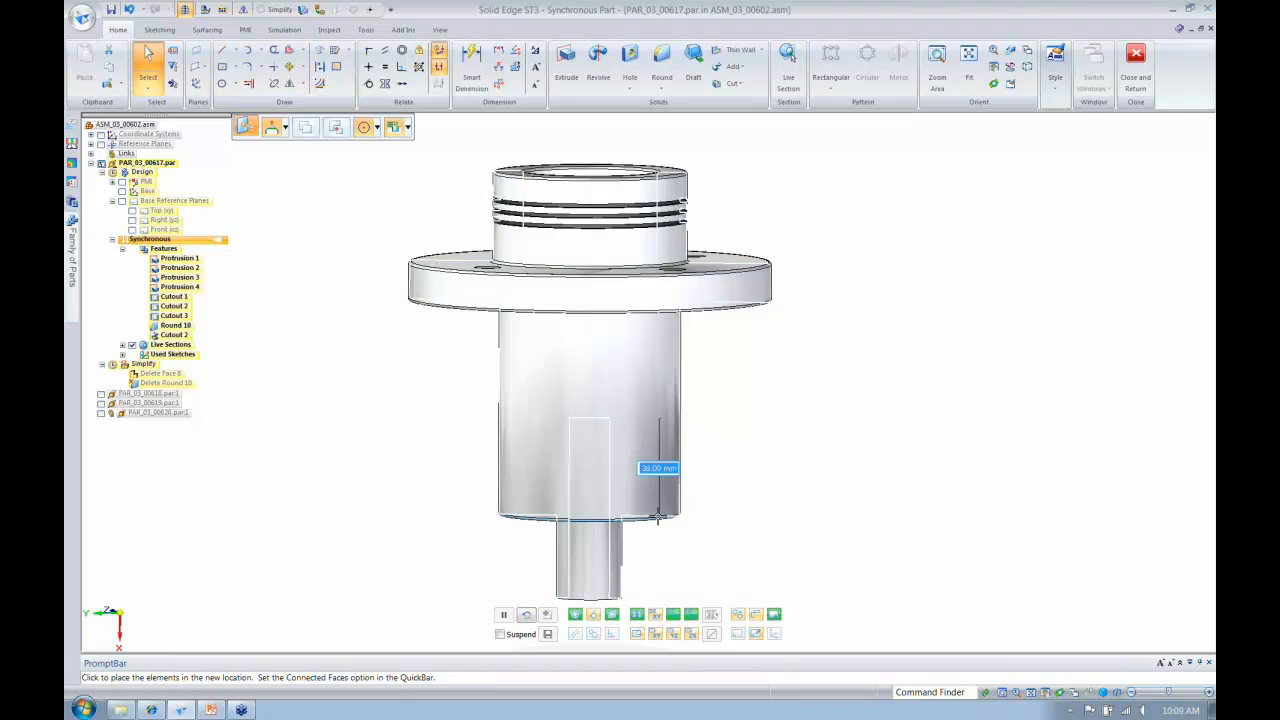
{"action": "type", "text": "40"}
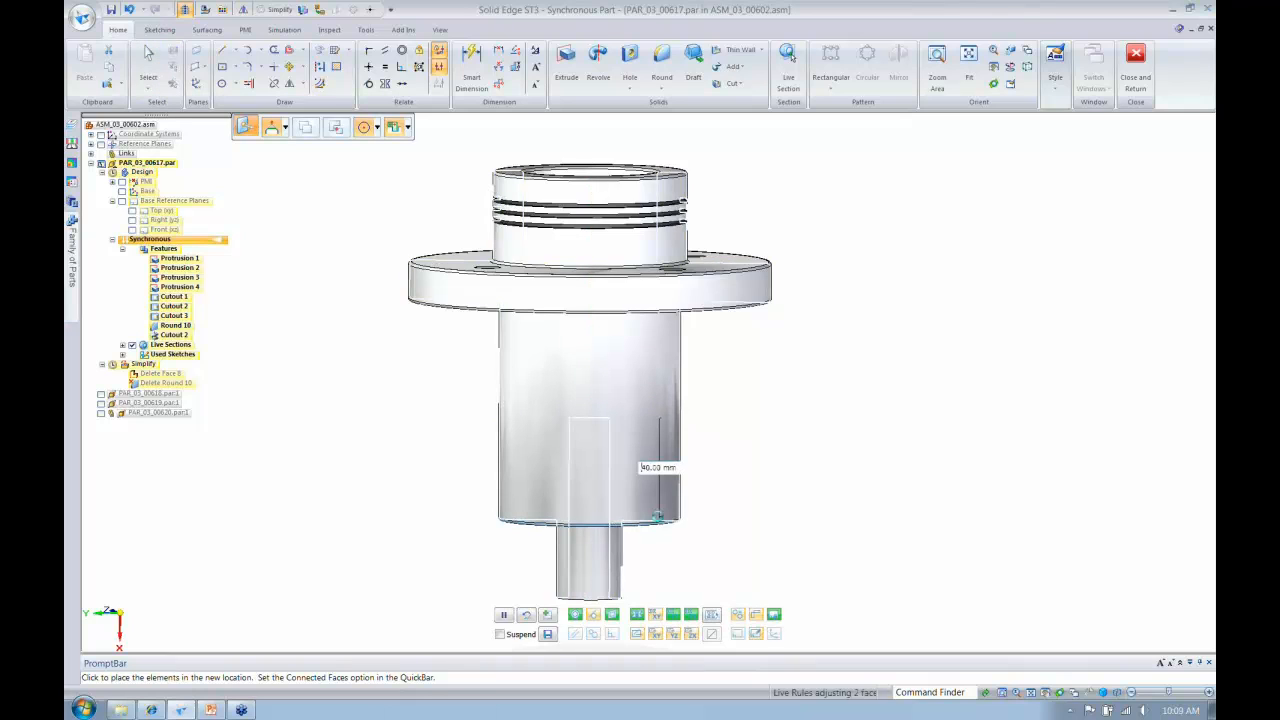
{"action": "key", "text": "Return"}
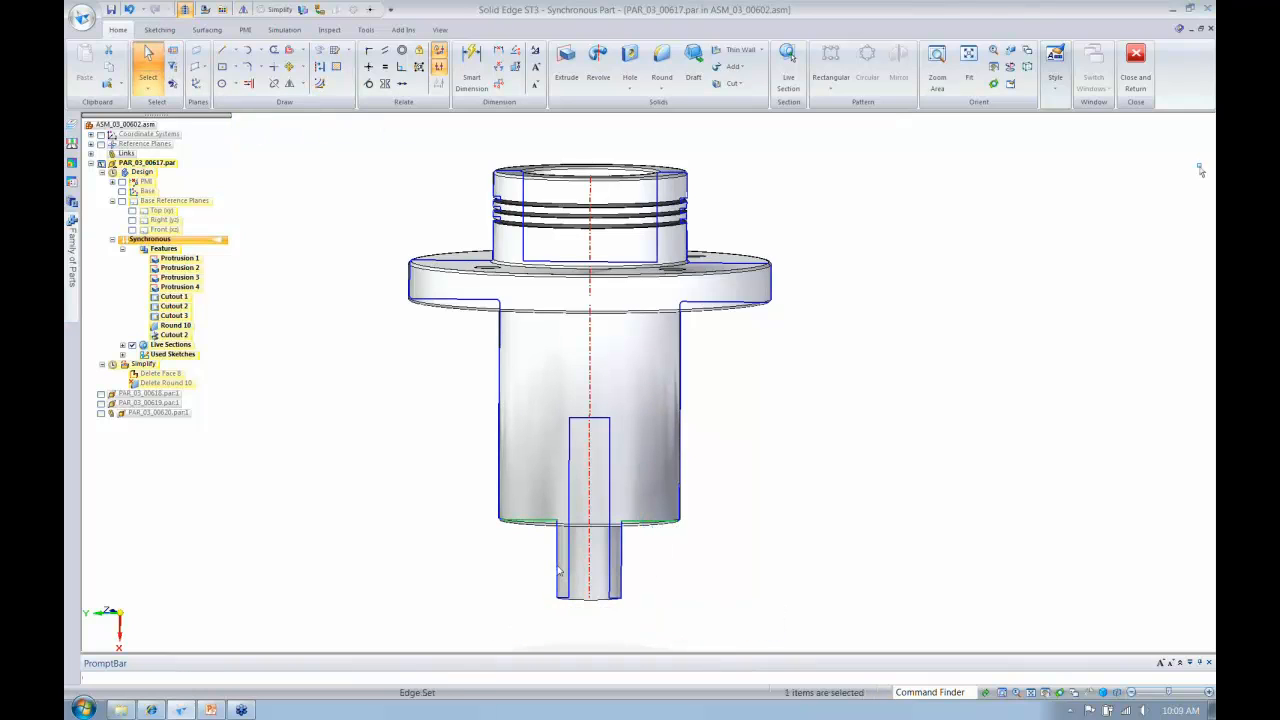
Set the diameter of the spindle's lower shaft section to 60 mm
{"action": "left_click", "coordinate": [558, 570]}
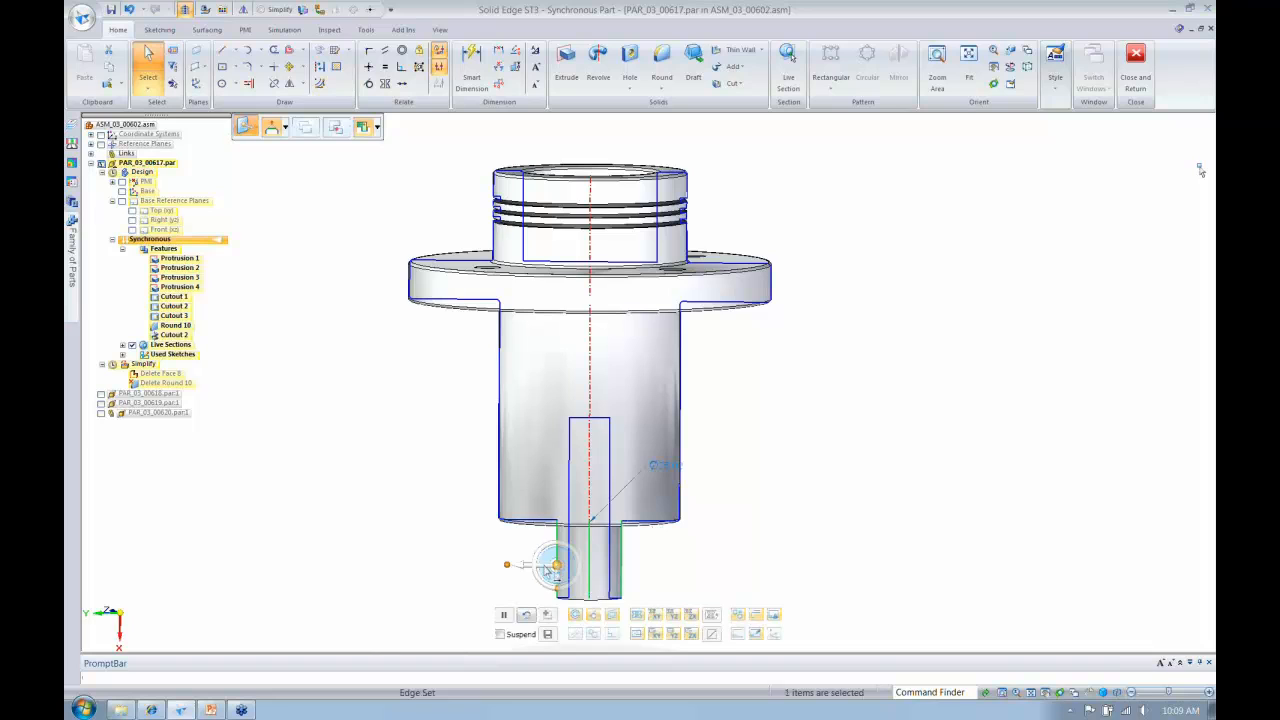
{"action": "left_click", "coordinate": [671, 468]}
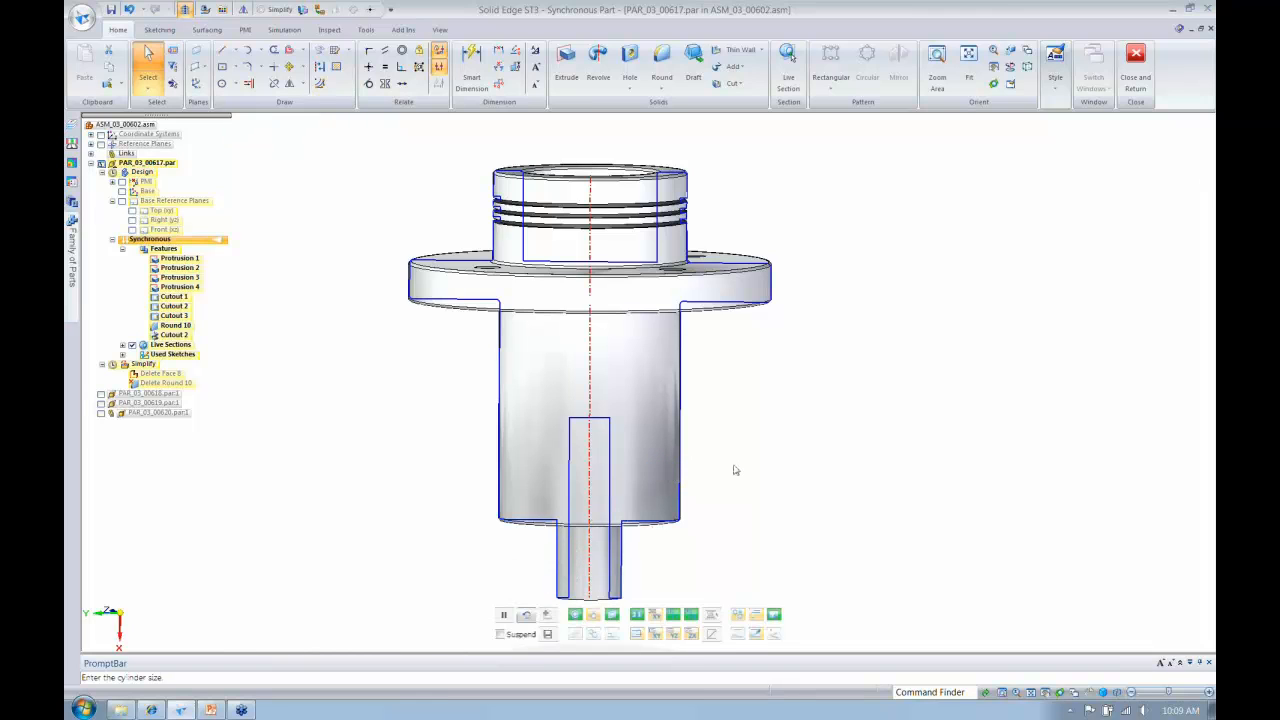
{"action": "key", "text": "Return"}
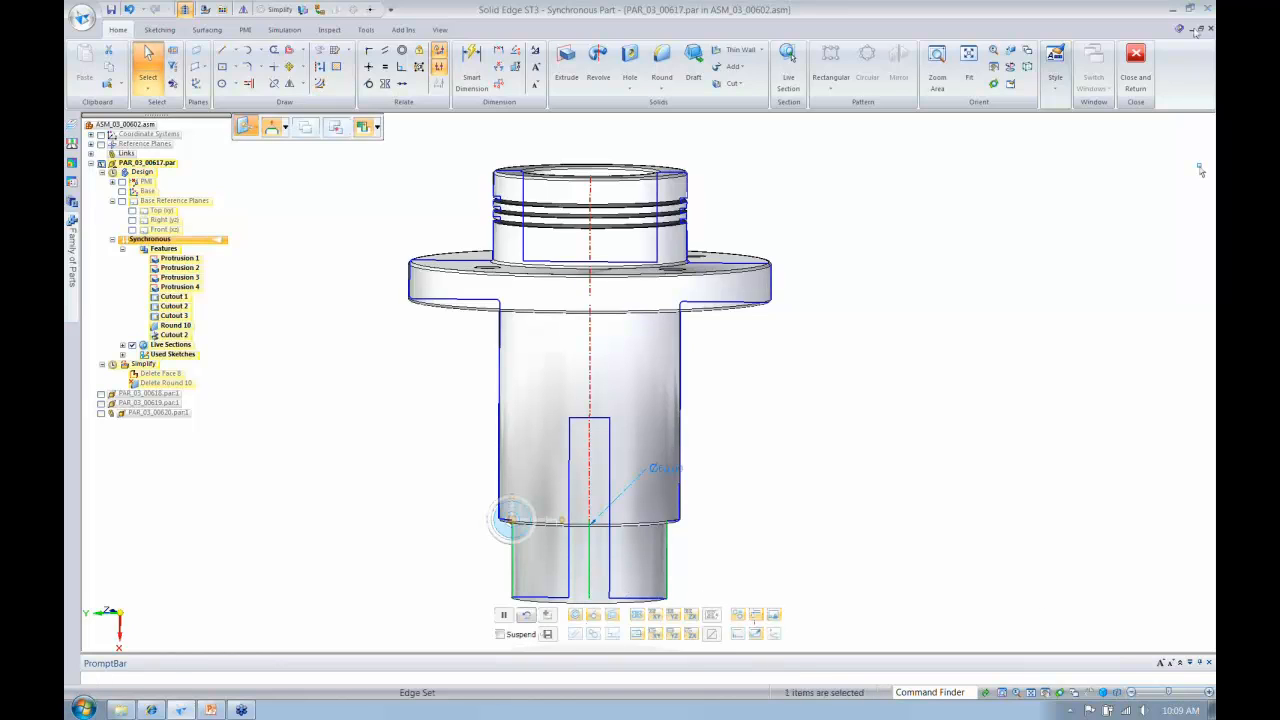
Close the spindle part to return to the mower assembly and solve Static Study 3 again
{"action": "left_click", "coordinate": [1137, 60]}
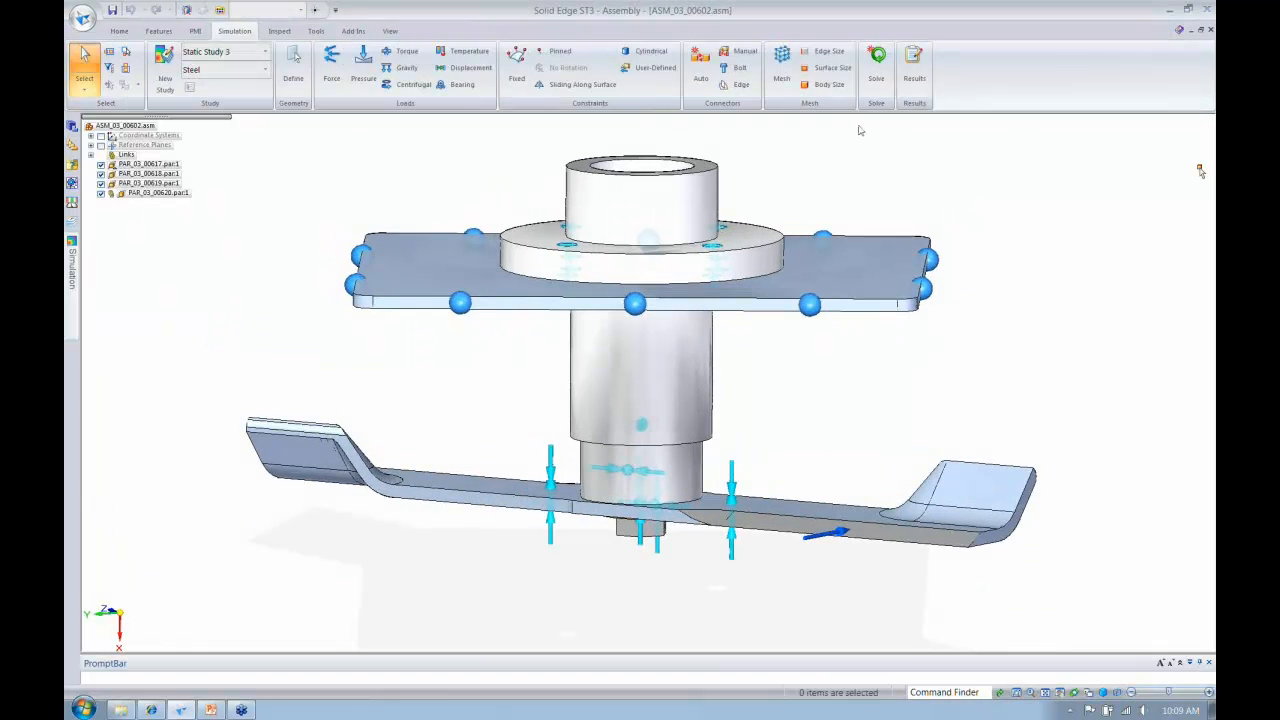
{"action": "left_click", "coordinate": [875, 78]}
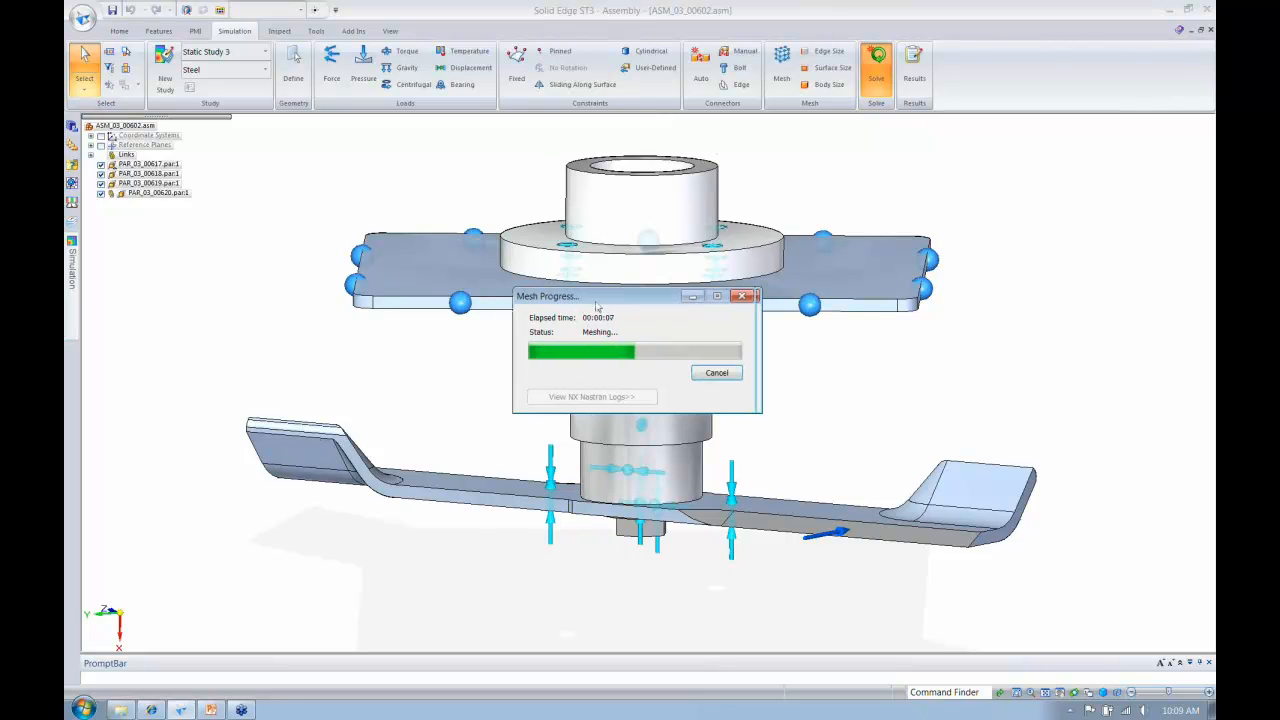
{"action": "left_click_drag", "start_coordinate": [609, 305], "coordinate": [192, 110]}
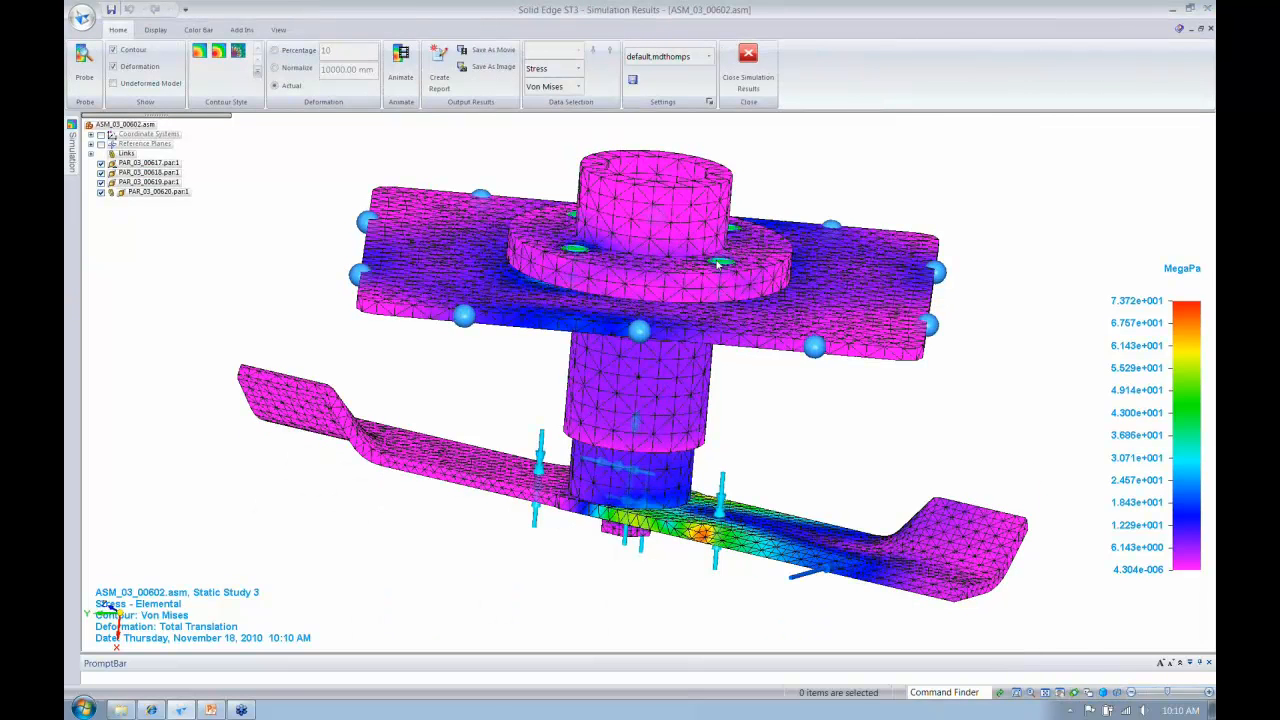
Examine the Von Mises stress plot from several angles and expand the results of Static Study 3
{"action": "middle_click_drag", "start_coordinate": [717, 264], "coordinate": [746, 357]}
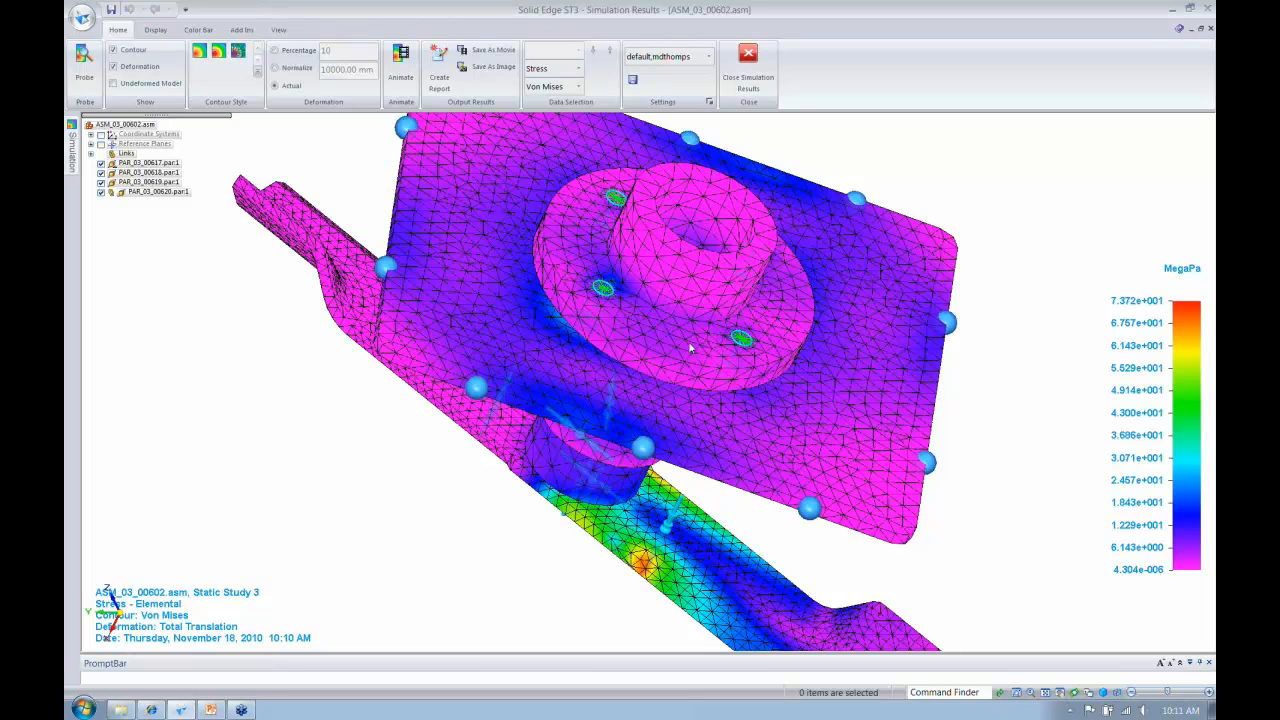
{"action": "middle_click_drag", "start_coordinate": [690, 348], "coordinate": [950, 482]}
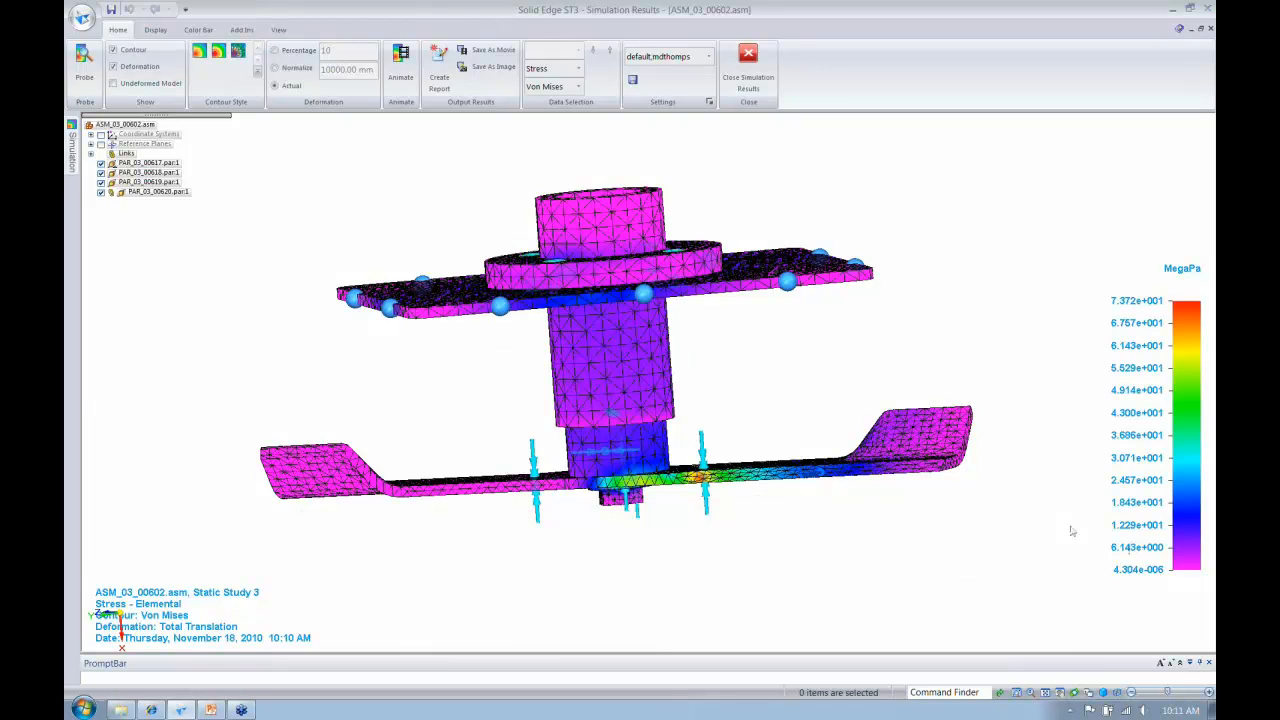
{"action": "middle_click_drag", "start_coordinate": [1071, 531], "coordinate": [757, 434]}
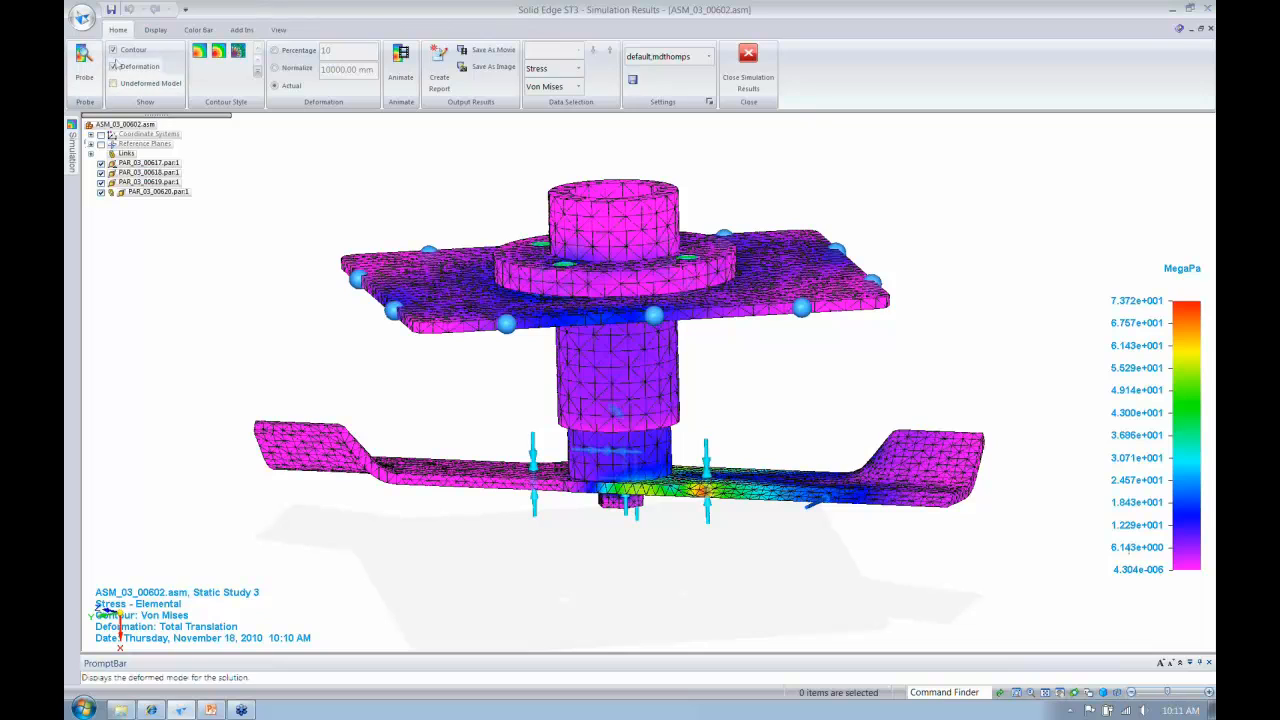
{"action": "left_click", "coordinate": [72, 145]}
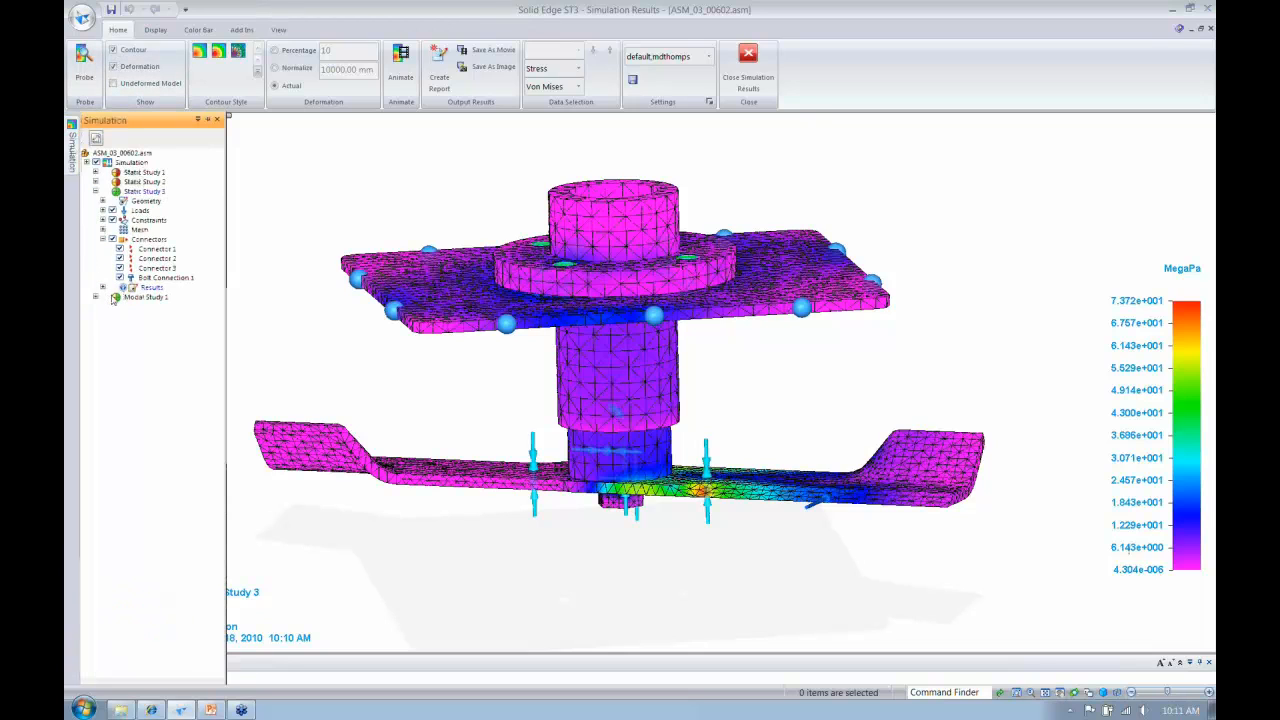
{"action": "left_click", "coordinate": [102, 288]}
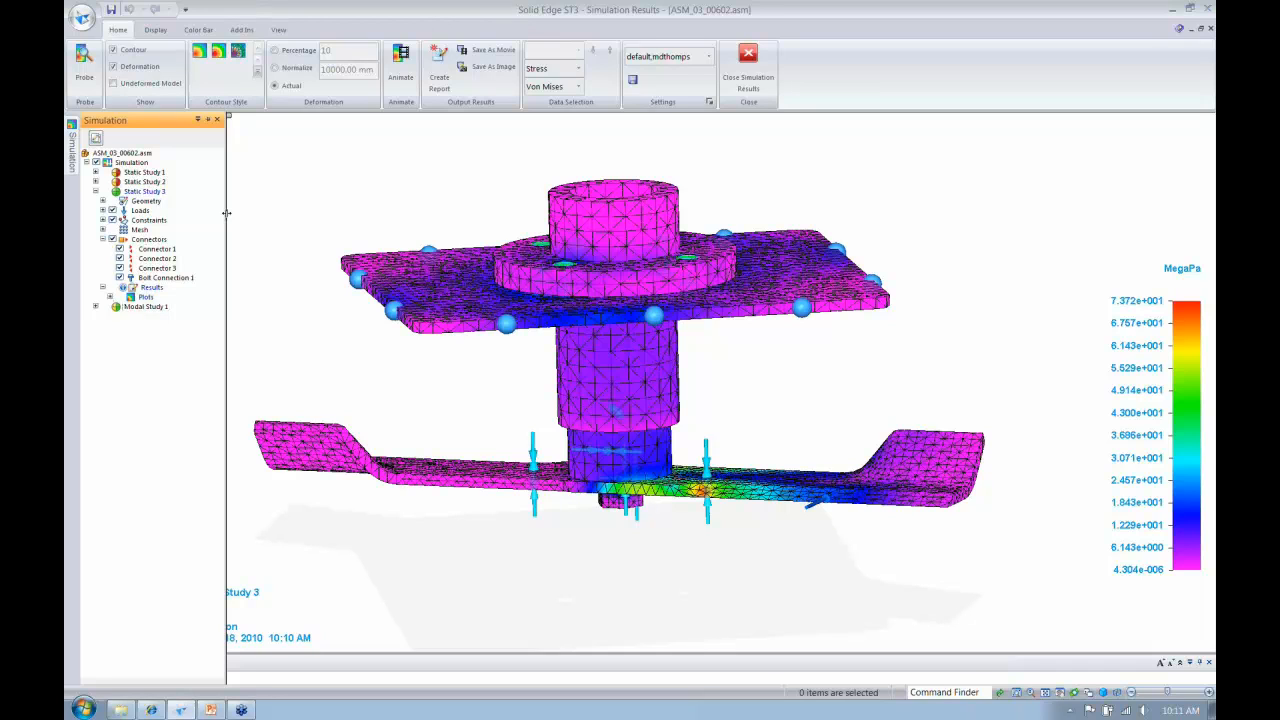
Animate the stress results at 10 percent deformation and return to the actual deformation scale
{"action": "left_click", "coordinate": [306, 181]}
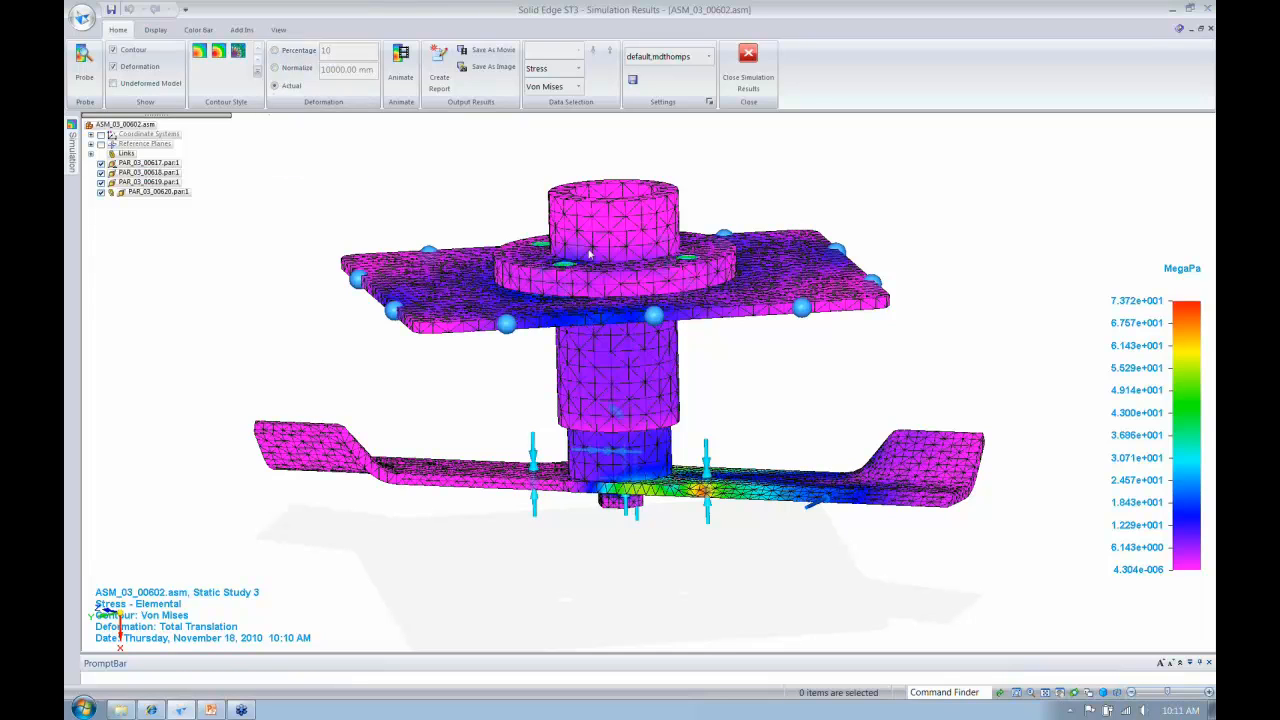
{"action": "left_click", "coordinate": [275, 52]}
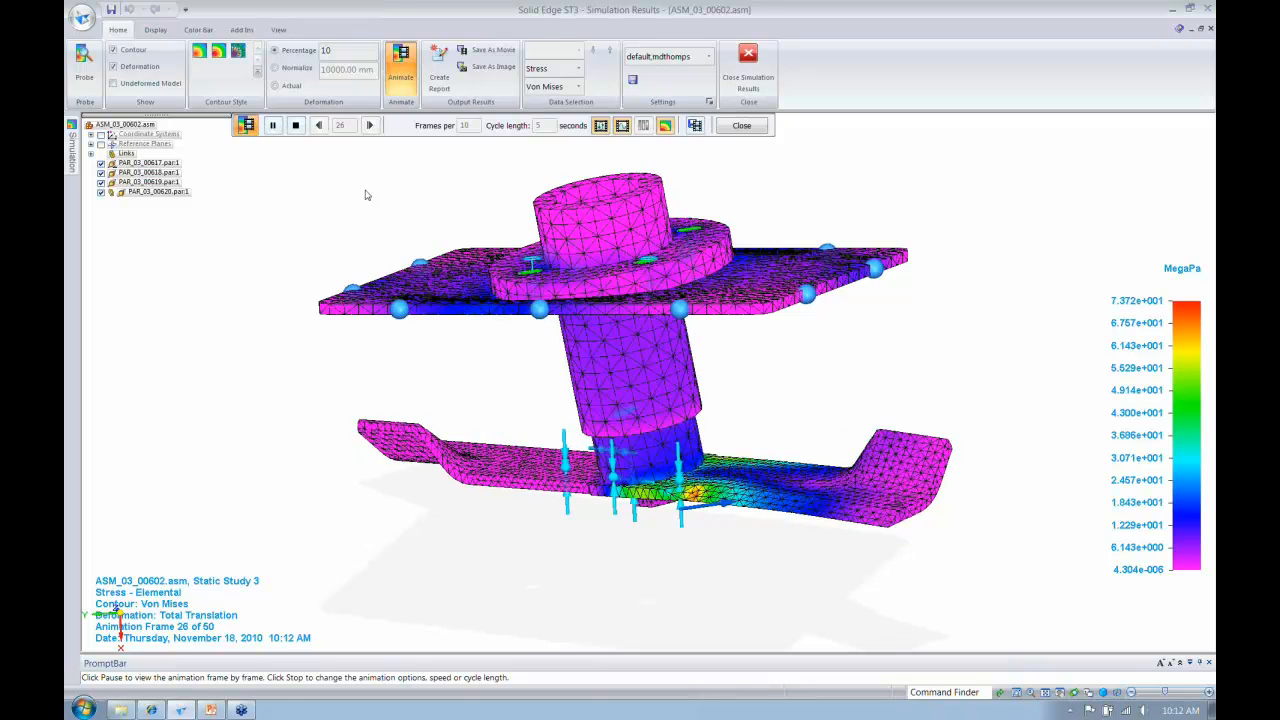
{"action": "left_click", "coordinate": [282, 88]}
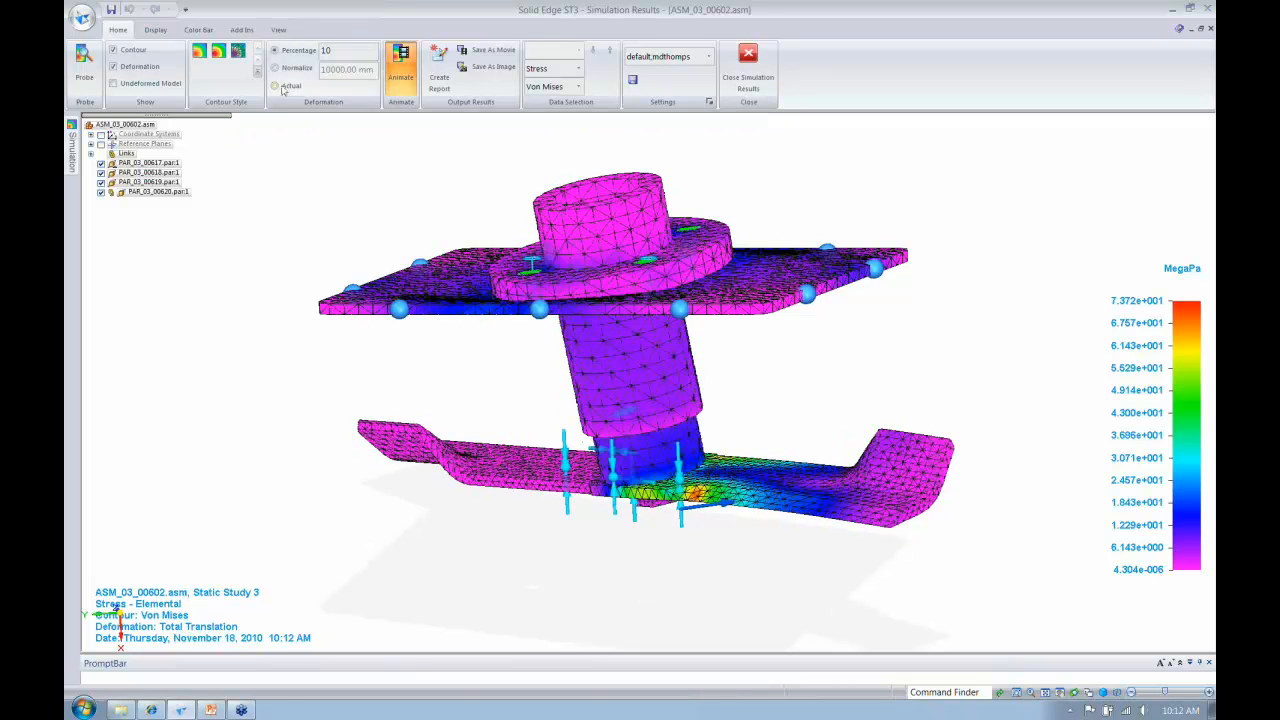
Create a simulation report in Word 2007 format with the author's name filled in
{"action": "left_click", "coordinate": [439, 78]}
{"action": "key", "text": "Tab"}
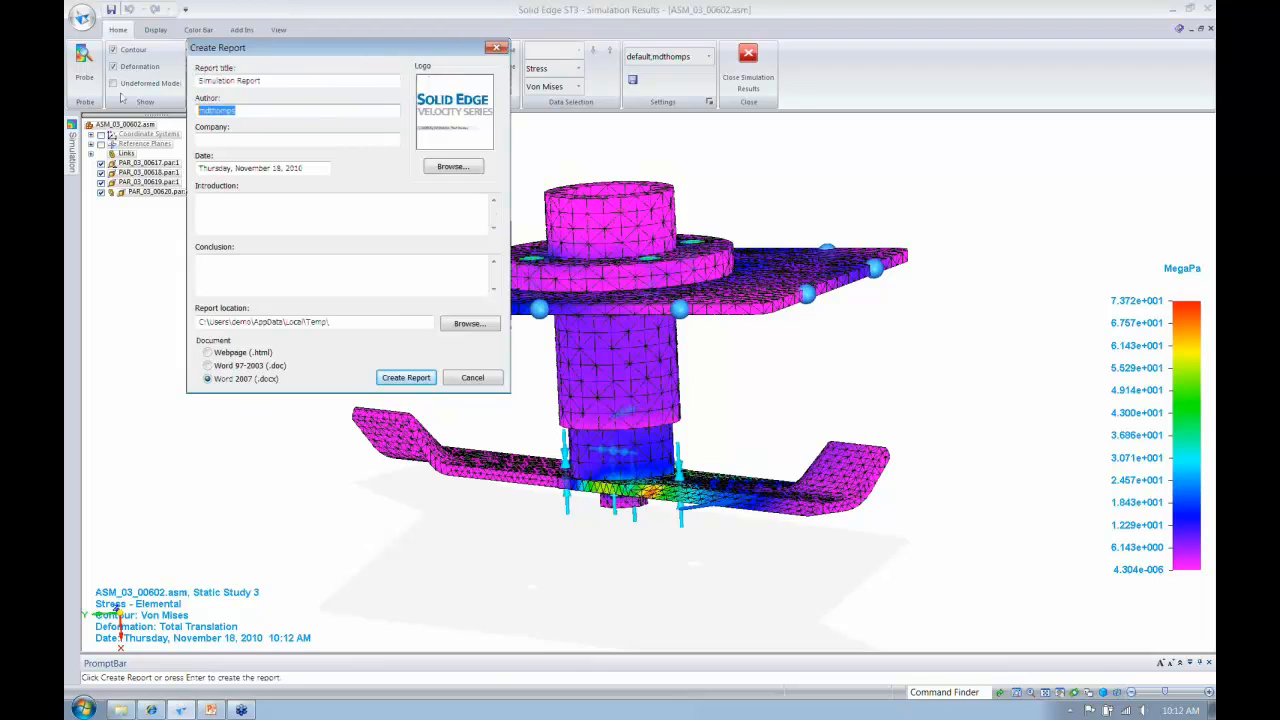
{"action": "type", "text": "Madison Rye"}
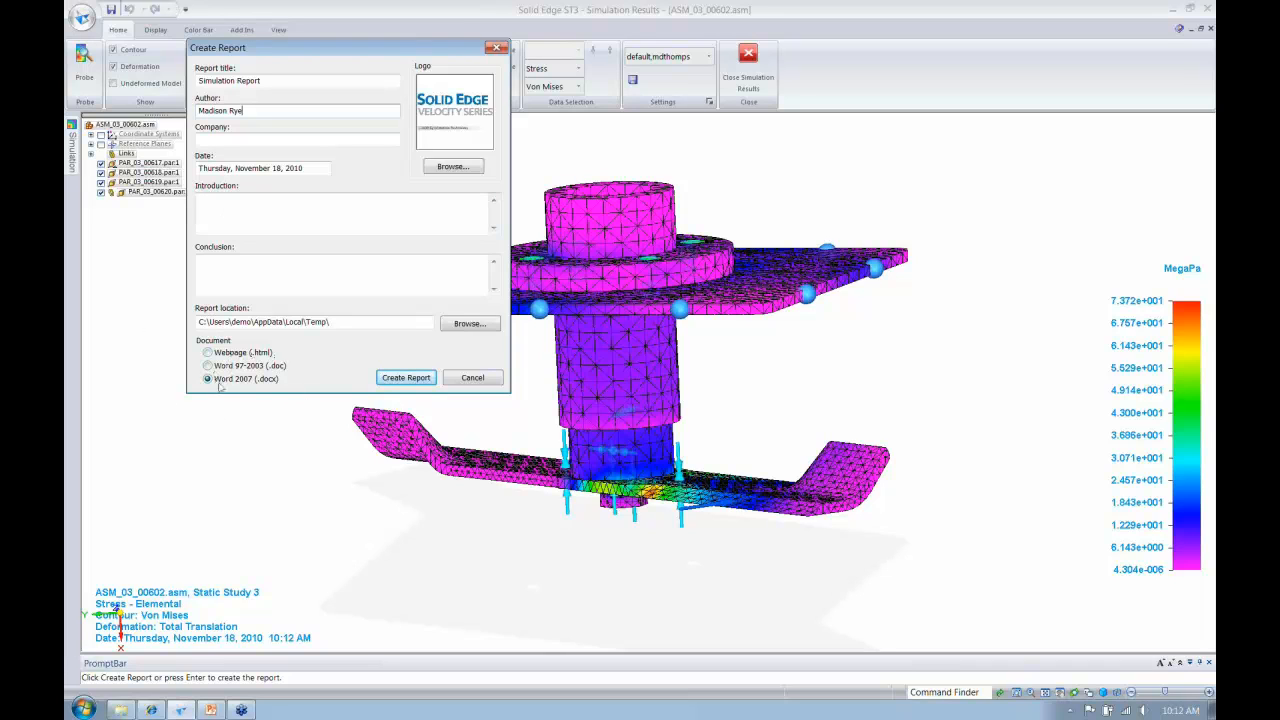
{"action": "left_click", "coordinate": [389, 381]}
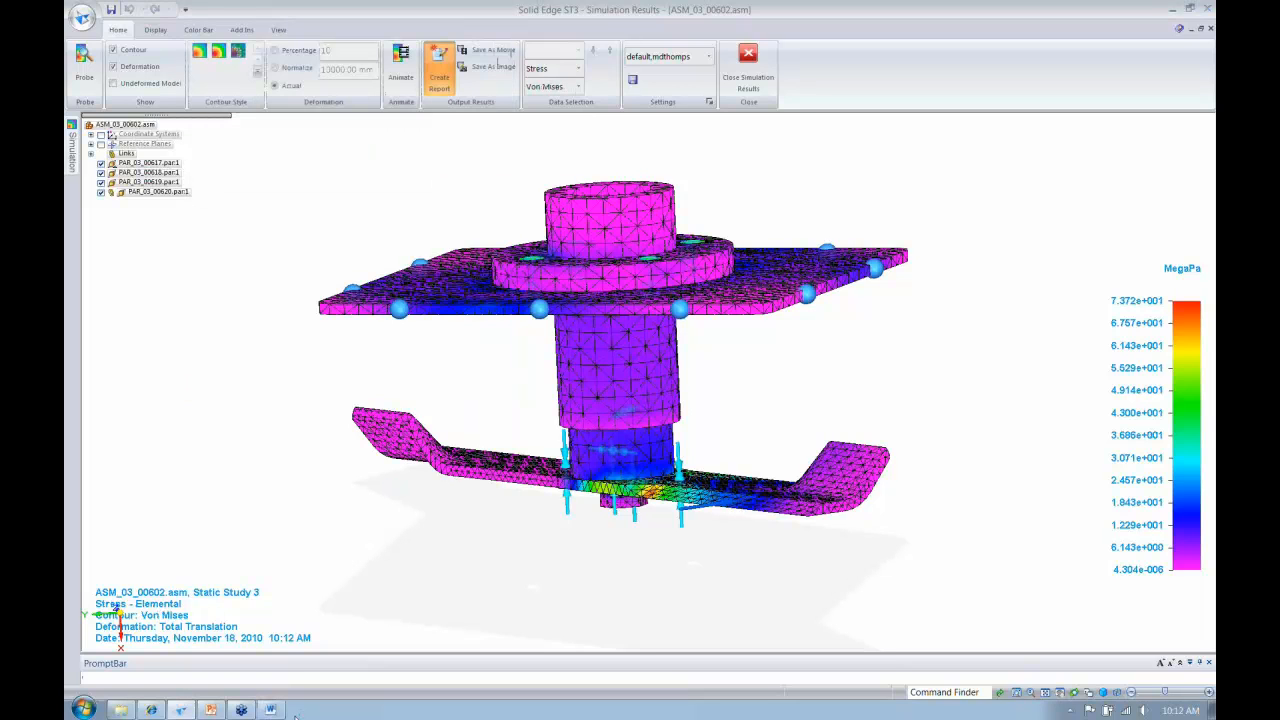
Switch to Microsoft Word to review the generated simulation report and close it
{"action": "left_click", "coordinate": [279, 711]}
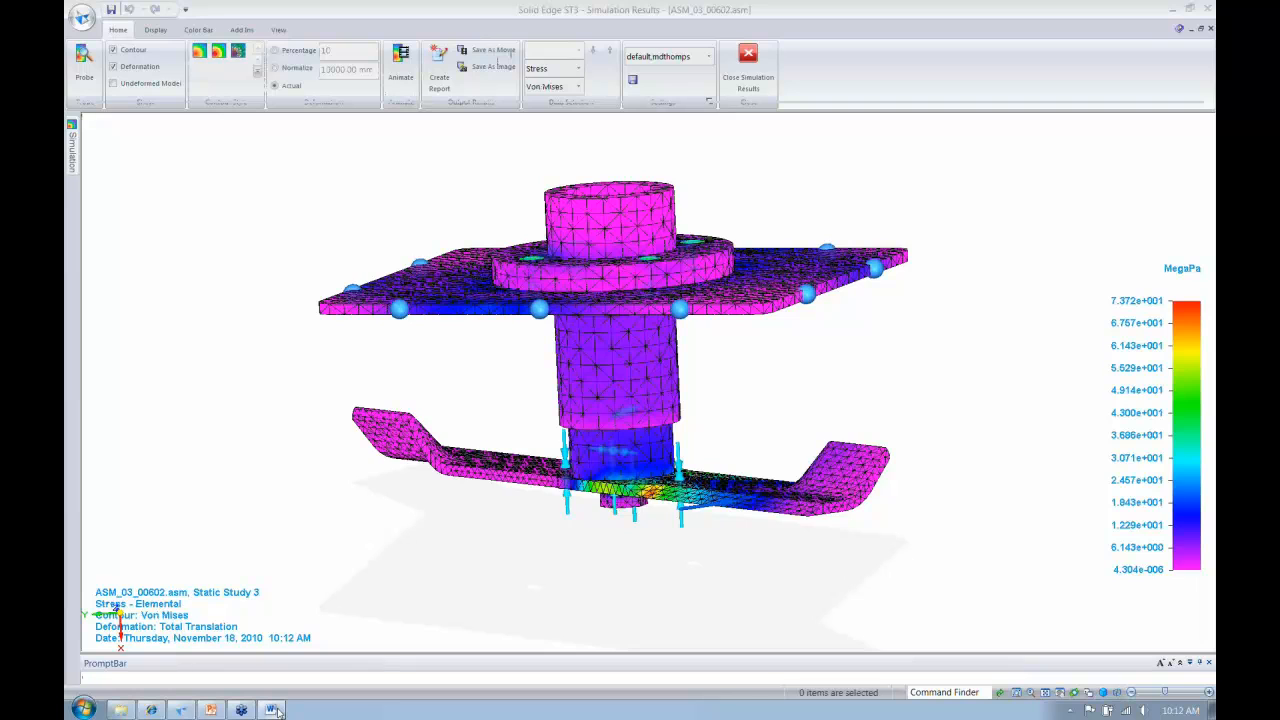
{"action": "mouse_move", "coordinate": [1210, 161]}
{"action": "left_mouse_down"}
{"action": "mouse_move", "coordinate": [1210, 495]}
{"action": "mouse_move", "coordinate": [1211, 140]}
{"action": "left_mouse_up"}
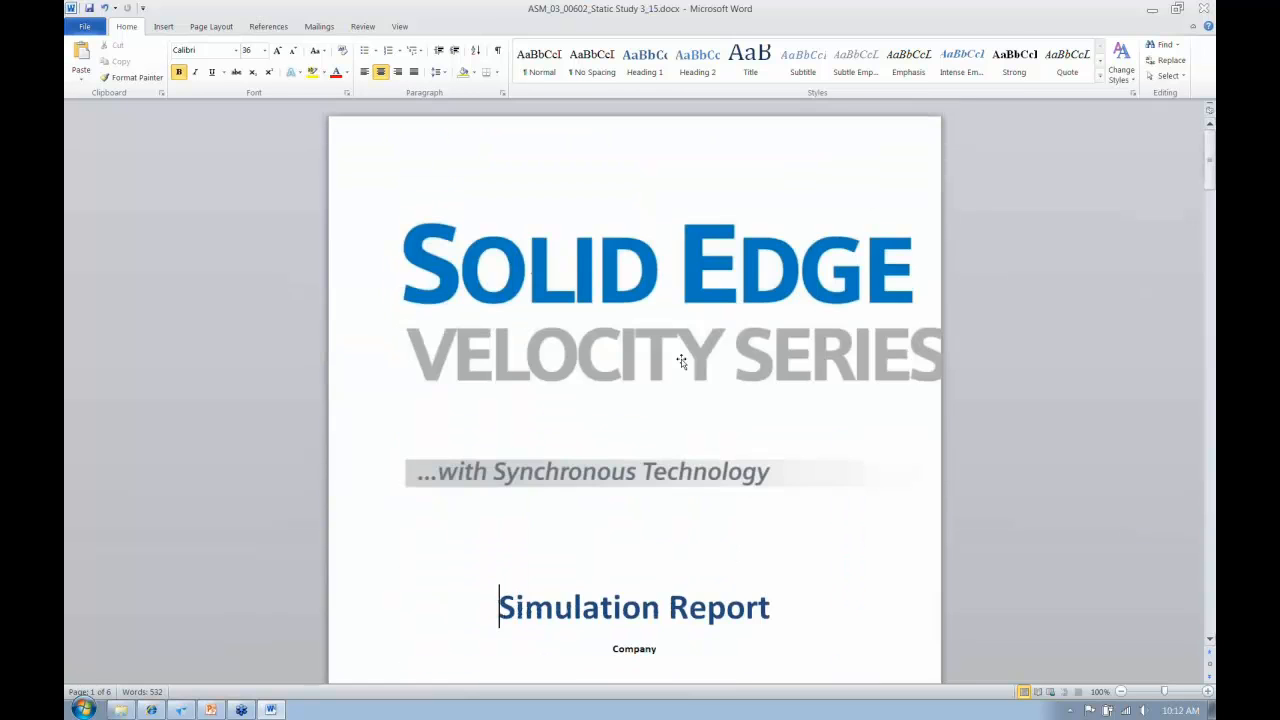
{"action": "left_click", "coordinate": [1204, 8]}
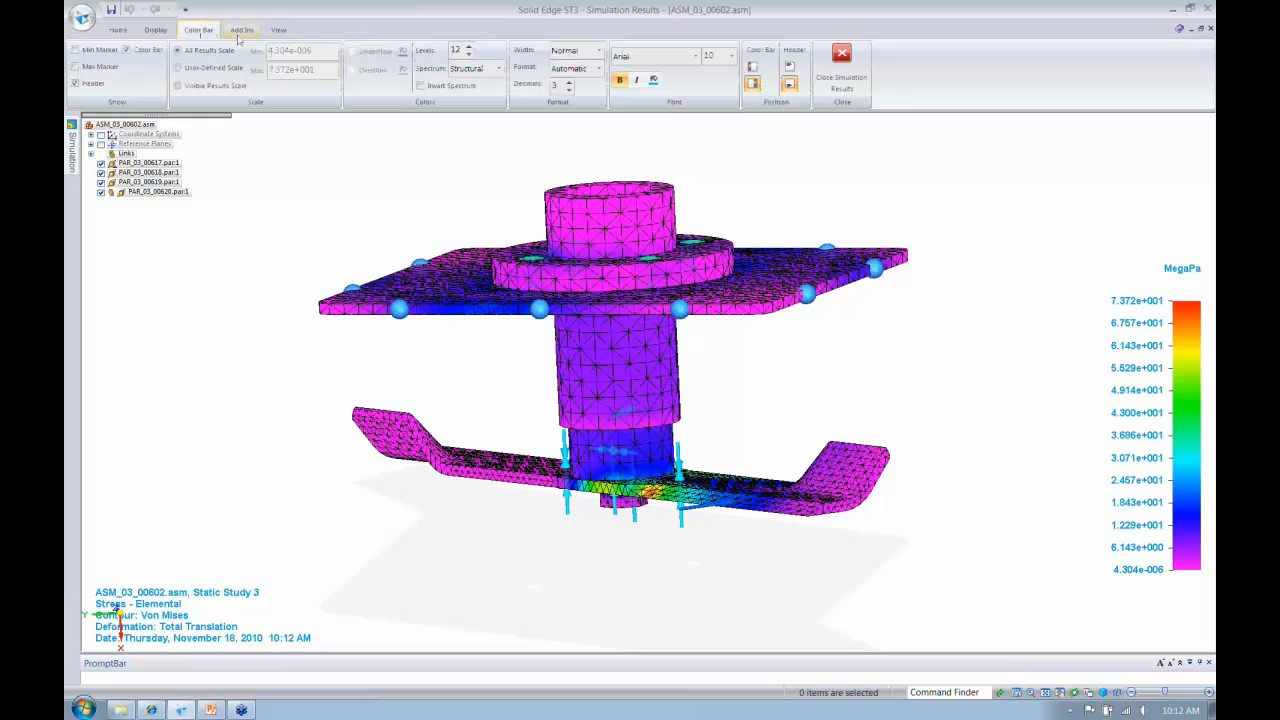
Review the color bar's spectrum and font options, keeping the Structural spectrum, and expand the mesh entries of Static Study 3
{"action": "left_click", "coordinate": [497, 68]}
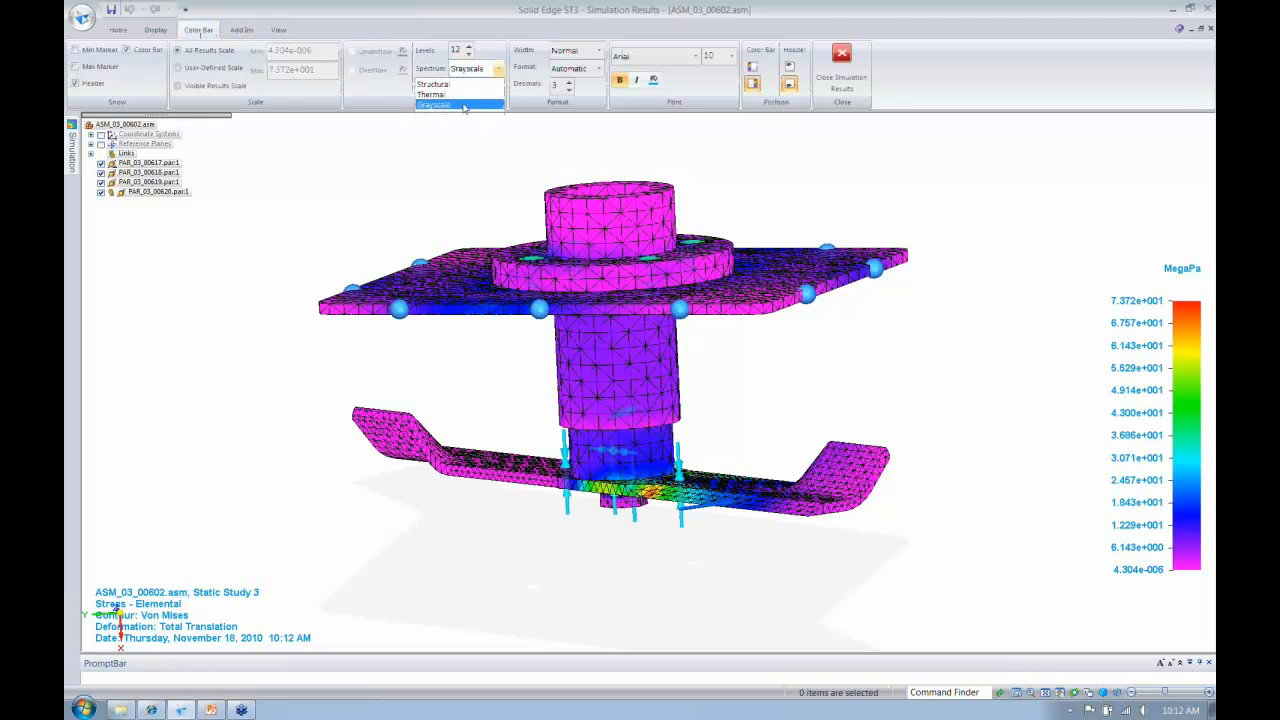
{"action": "left_click", "coordinate": [475, 86]}
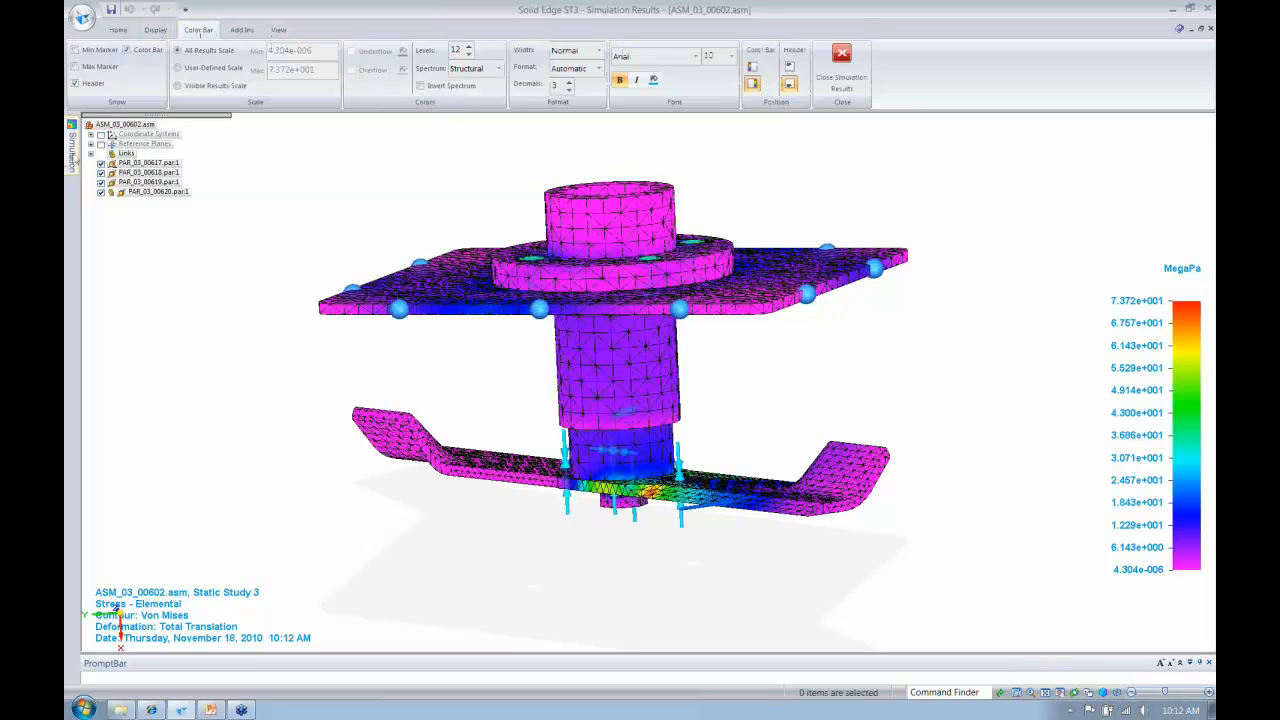
{"action": "mouse_move", "coordinate": [74, 158]}
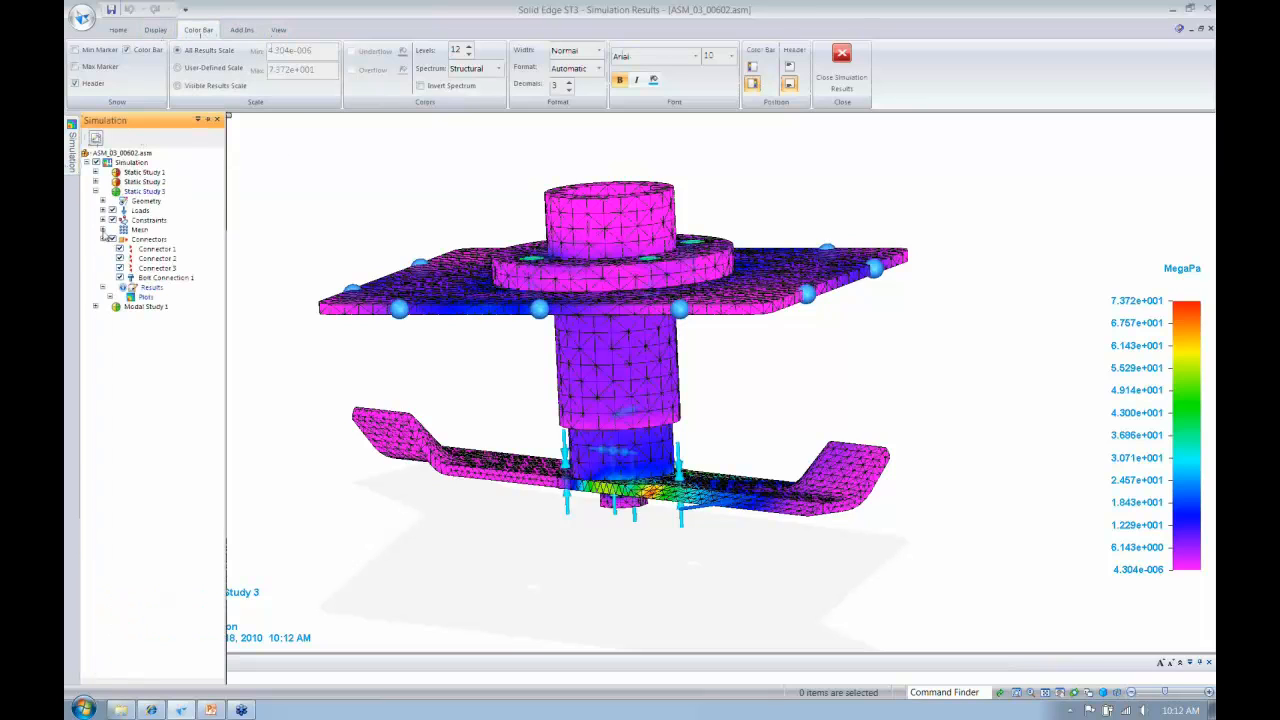
{"action": "left_click", "coordinate": [102, 230]}
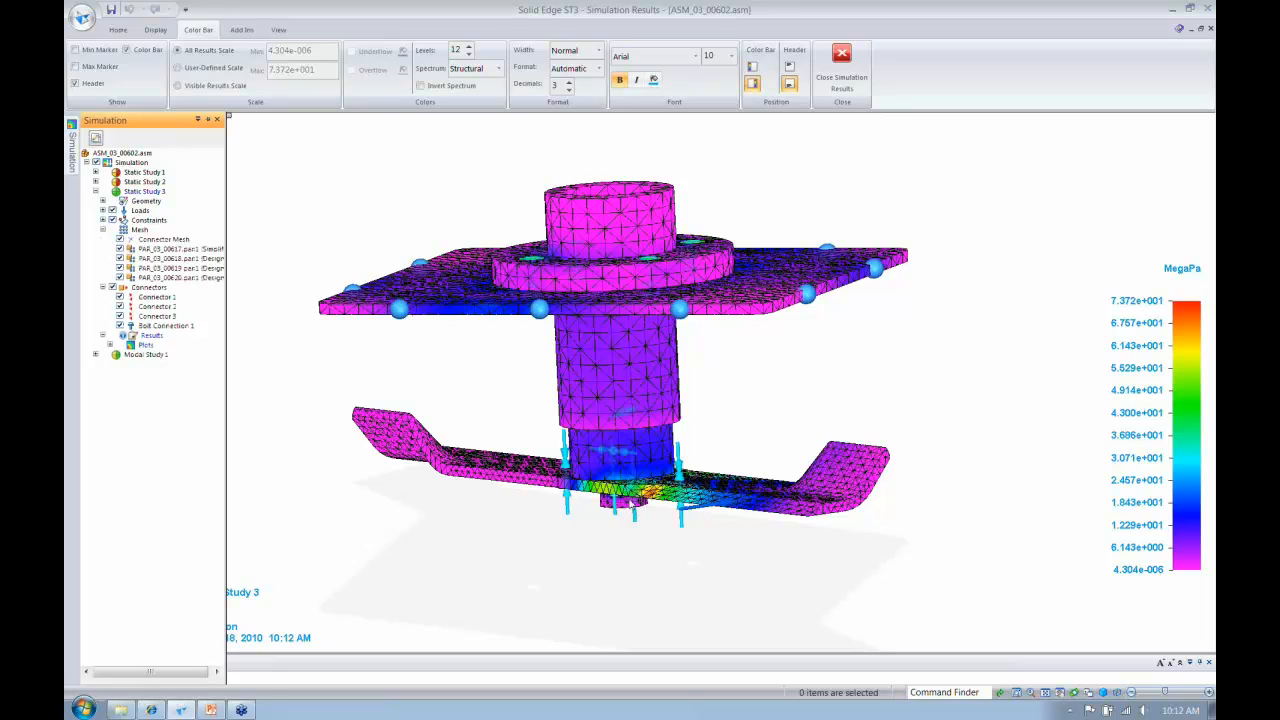
{"action": "left_click", "coordinate": [697, 57]}
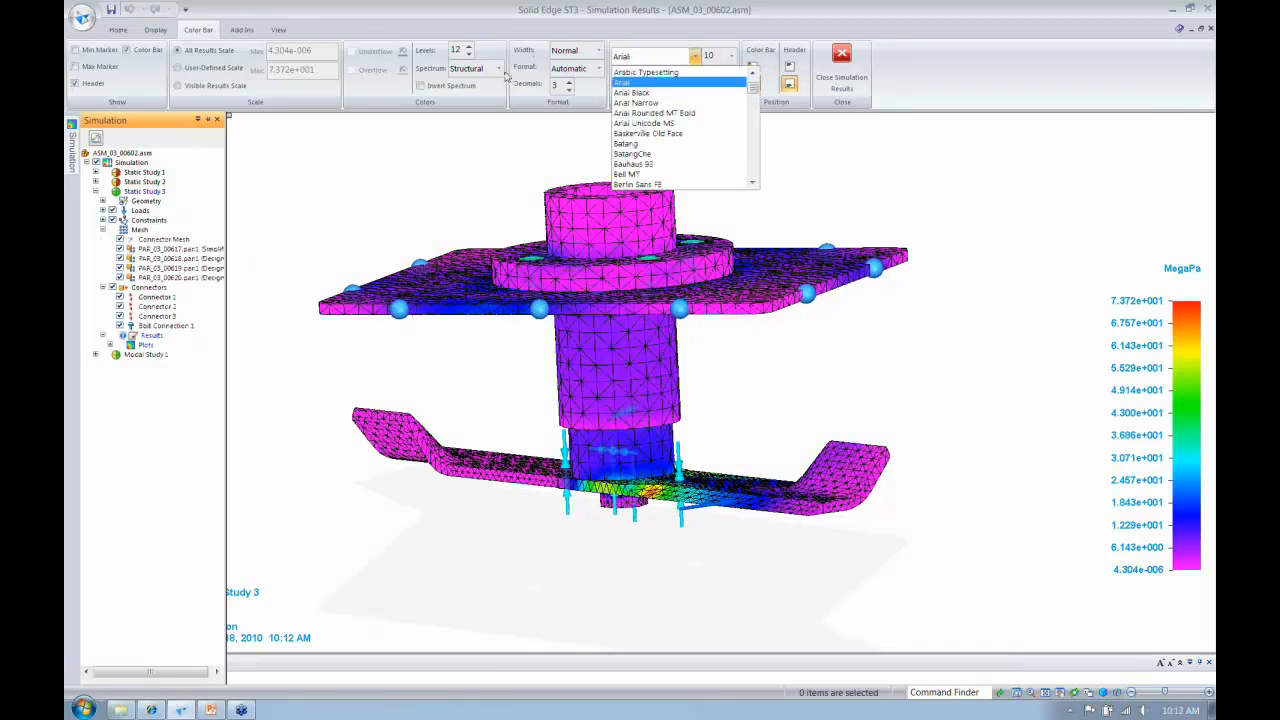
{"action": "left_click", "coordinate": [499, 70]}
Change the plotted result type of Static Study 3 to Displacement
{"action": "left_click", "coordinate": [118, 29]}
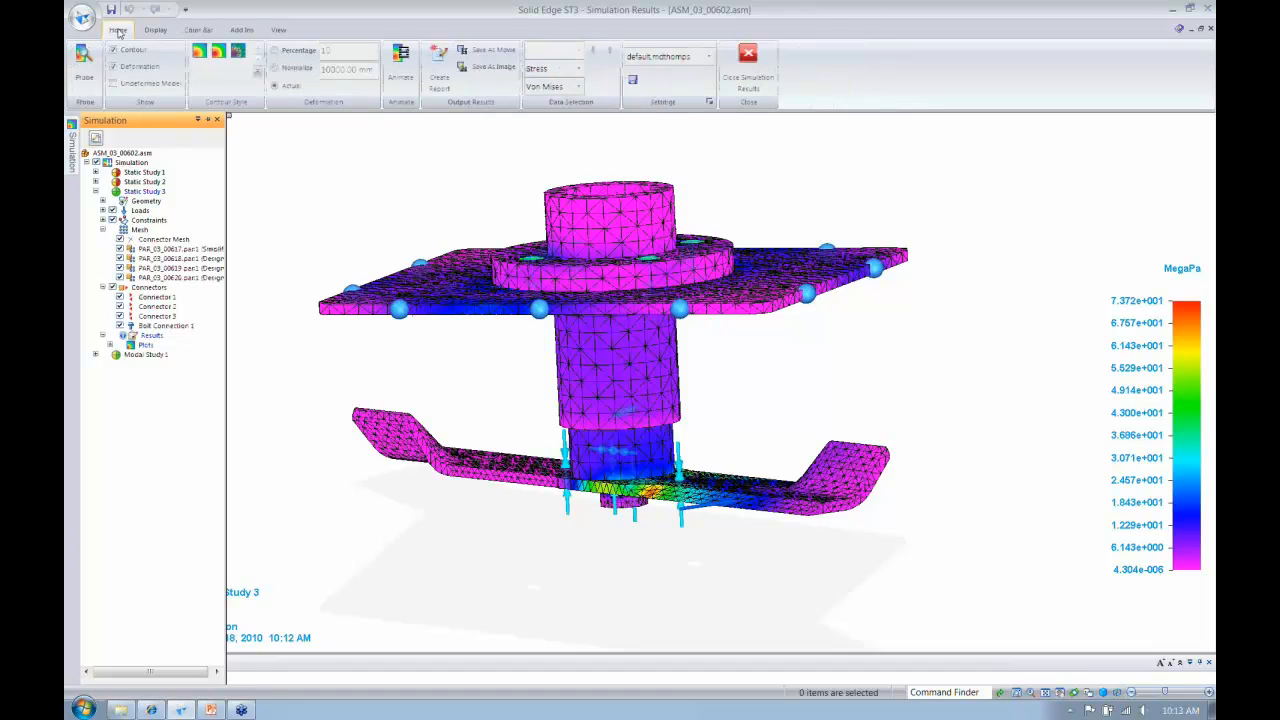
{"action": "left_click", "coordinate": [550, 68]}
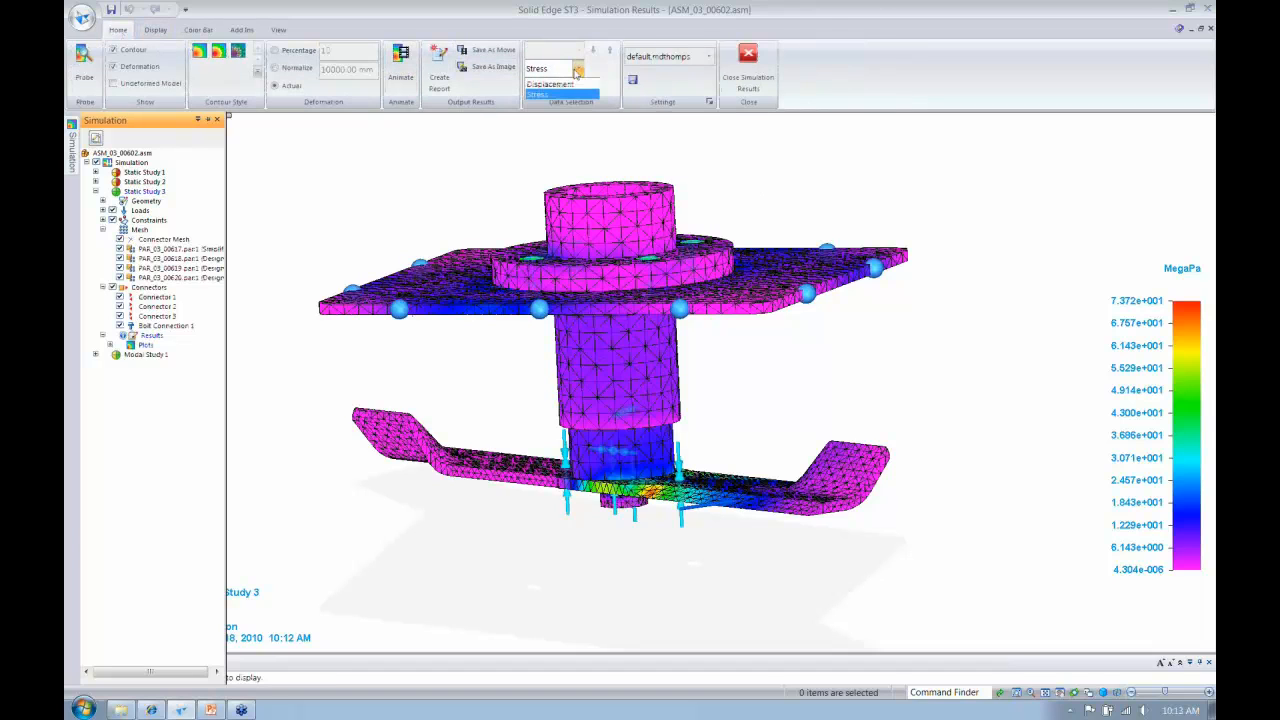
{"action": "left_click", "coordinate": [550, 84]}
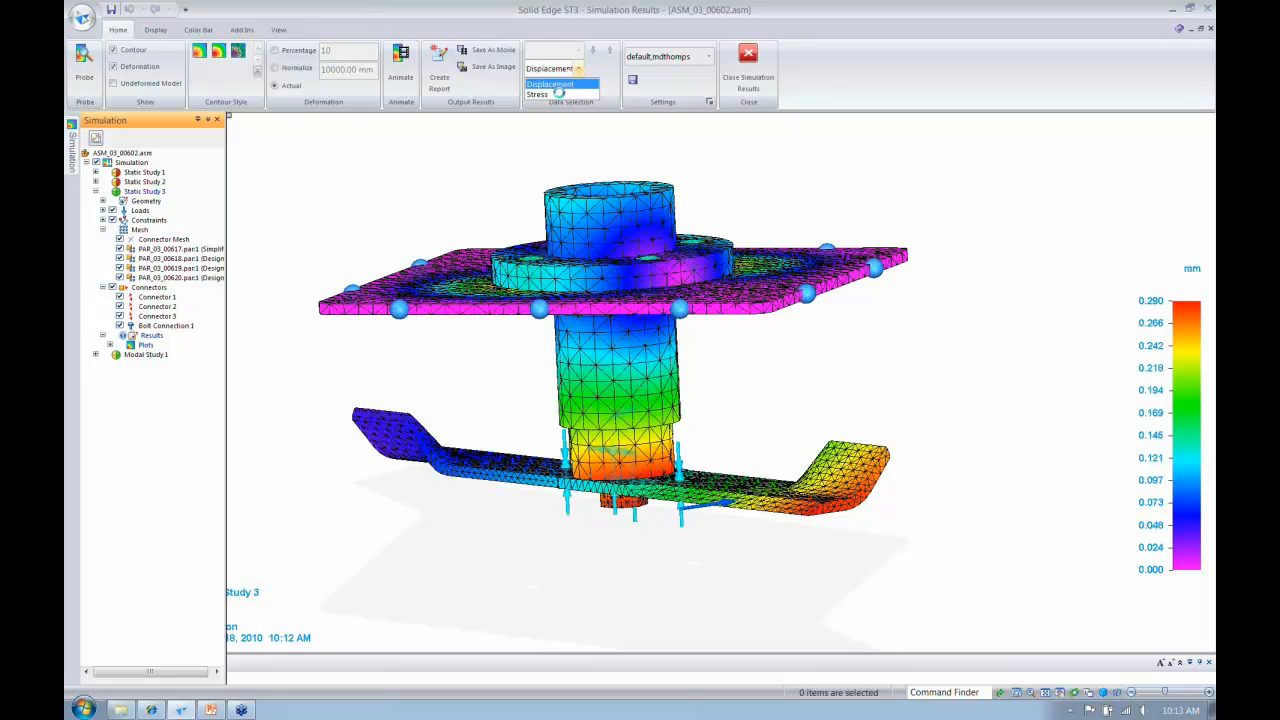
Play the displacement animation at 10 percent deformation, stop it and leave the animation
{"action": "left_click", "coordinate": [396, 78]}
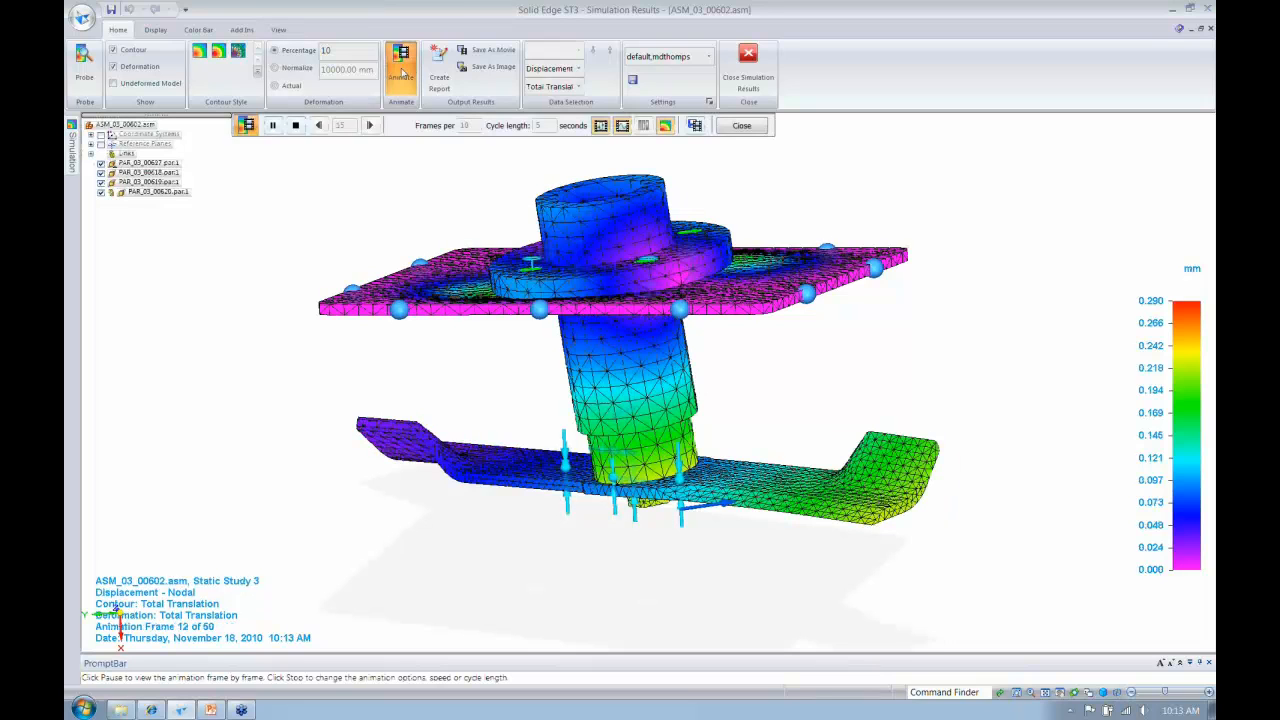
{"action": "left_click", "coordinate": [295, 125]}
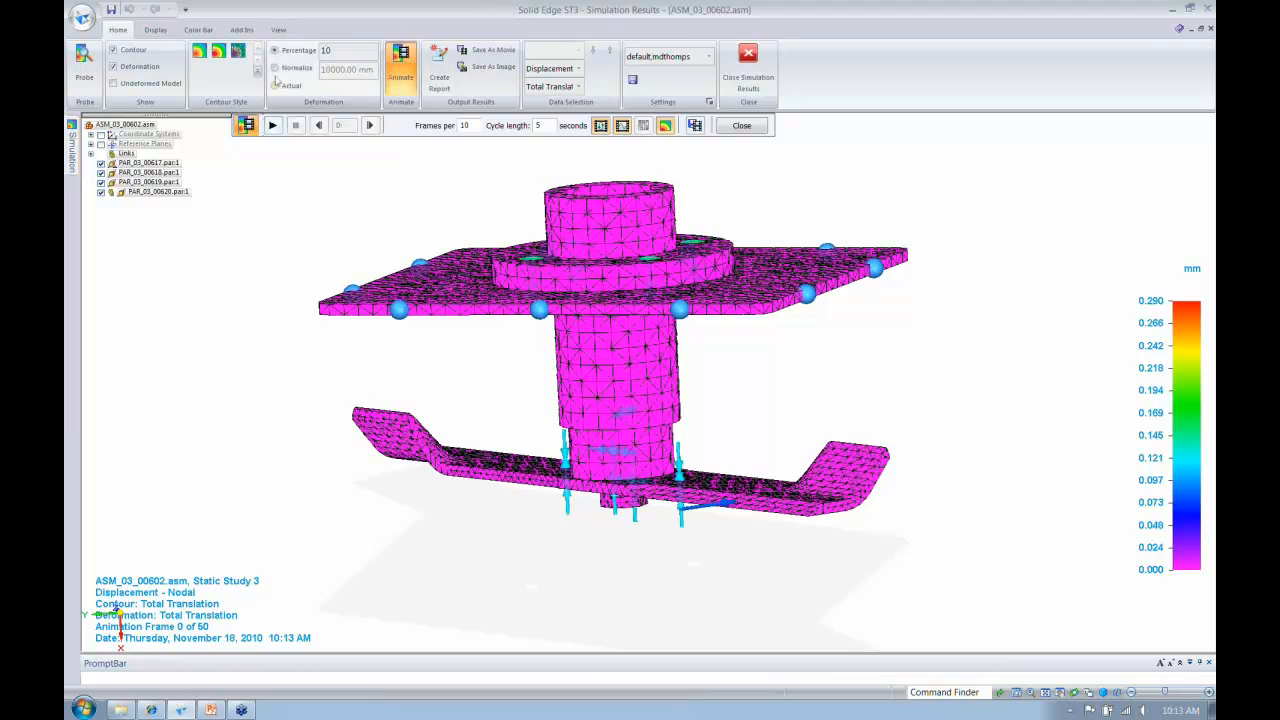
{"action": "left_click", "coordinate": [275, 85]}
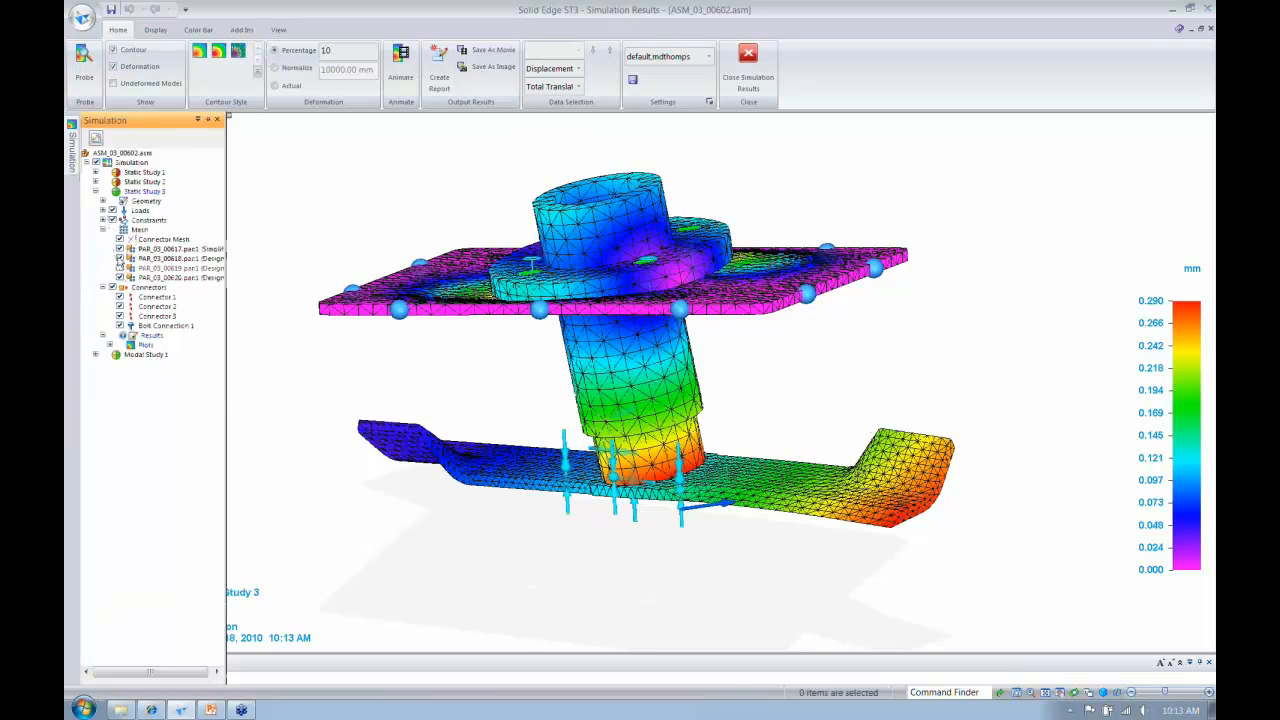
Hide the PAR_03_00618 and PAR_03_00619 meshes to inspect the plate and spindle displacement, and show both meshes again
{"action": "left_click", "coordinate": [120, 268]}
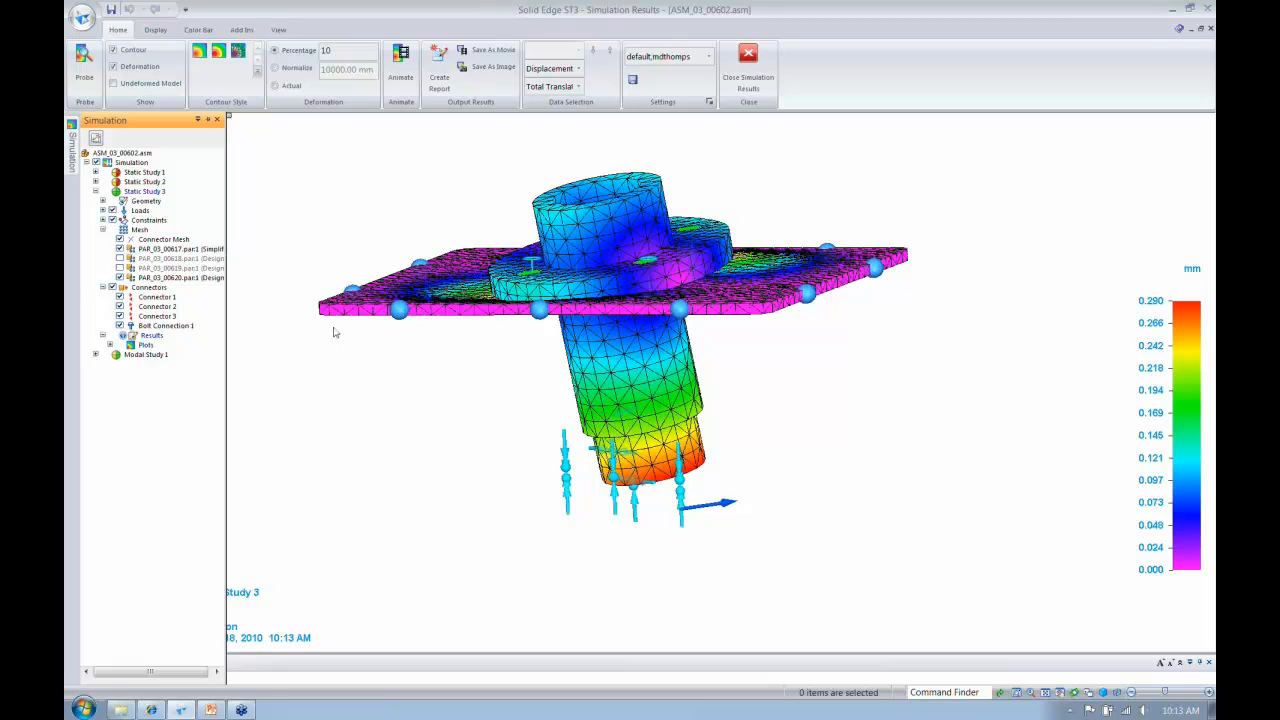
{"action": "middle_click_drag", "start_coordinate": [336, 332], "coordinate": [323, 265]}
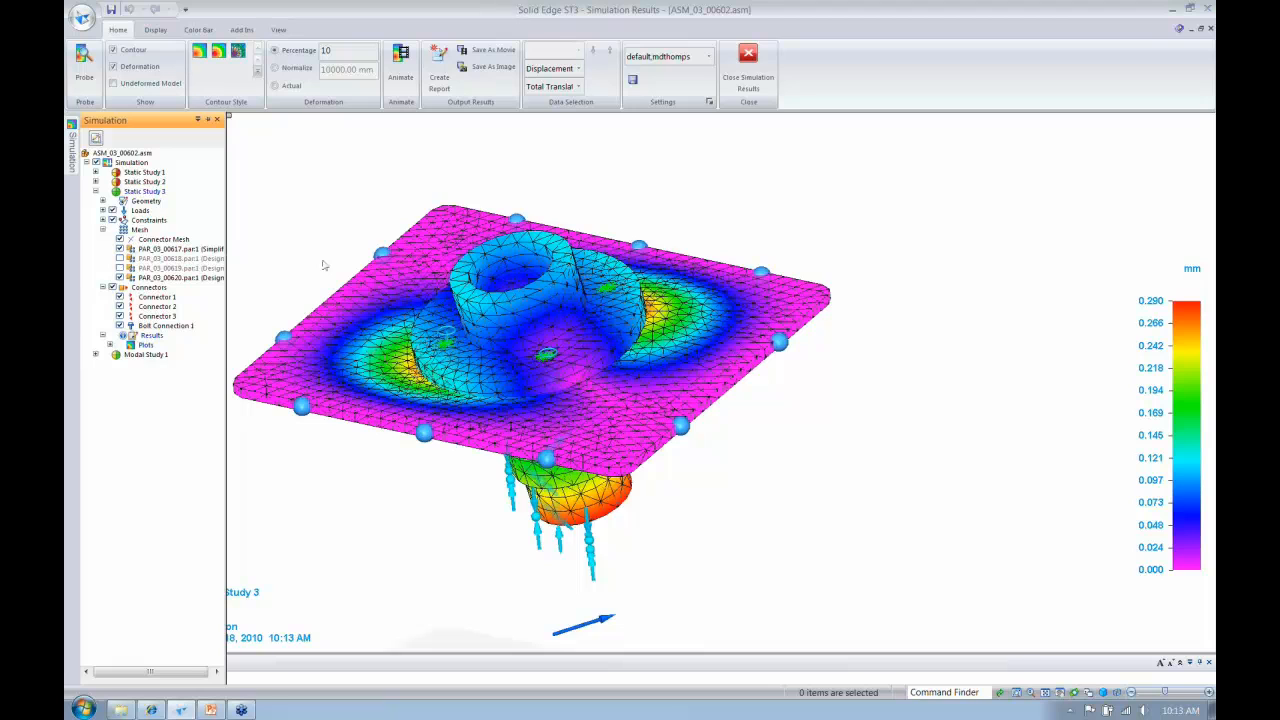
{"action": "left_click", "coordinate": [120, 258]}
{"action": "left_click", "coordinate": [120, 268]}
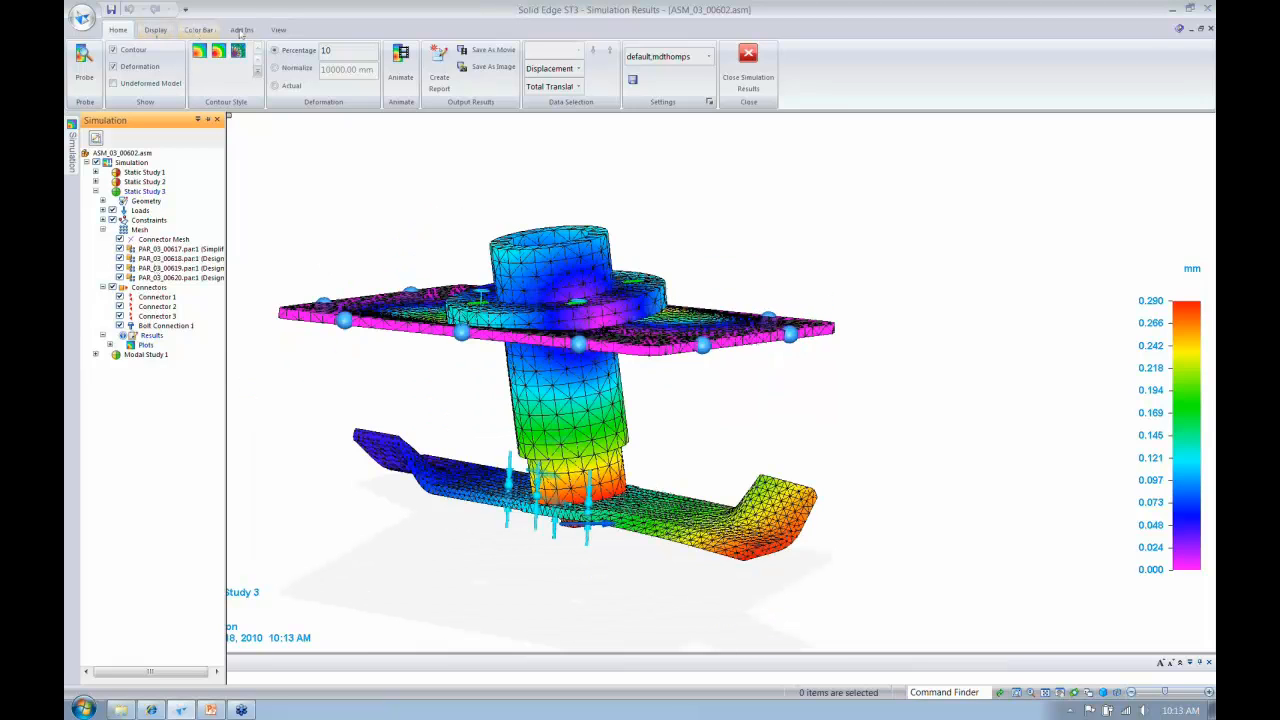
Section the displacement plot with clipping planes parallel to the Right reference plane, and turn the clipping off again
{"action": "left_click", "coordinate": [274, 29]}
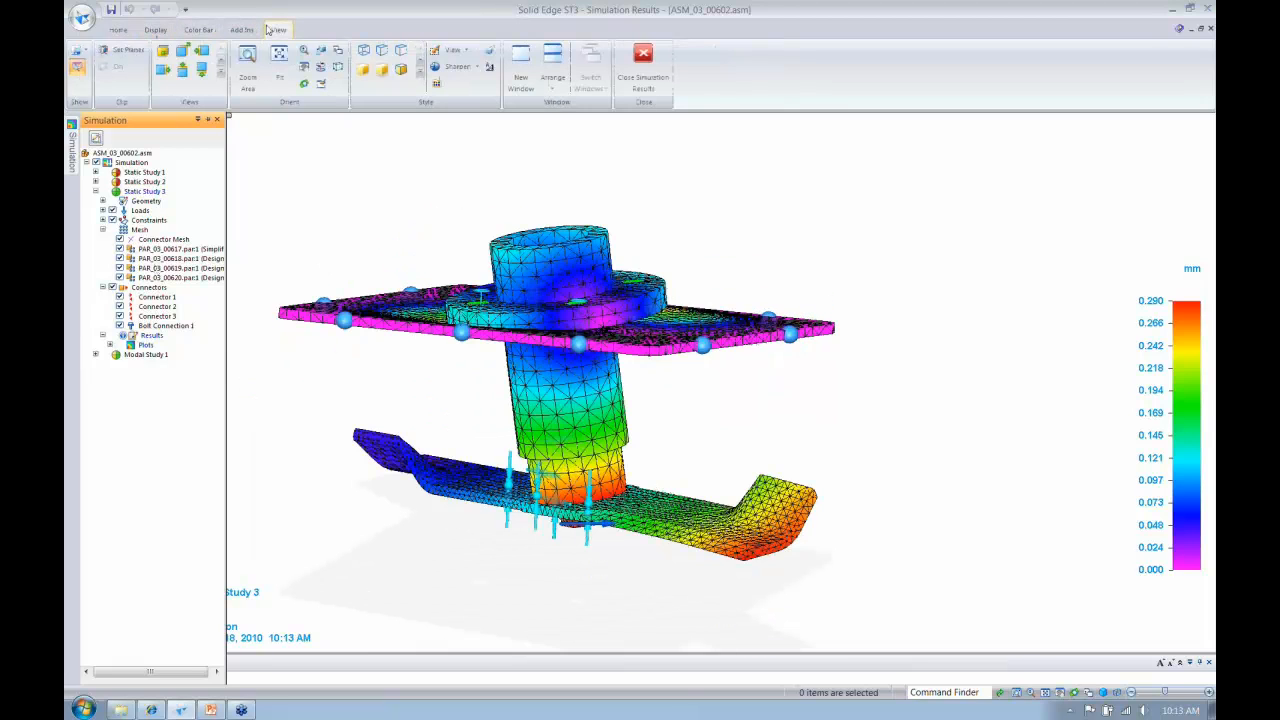
{"action": "left_click", "coordinate": [128, 49]}
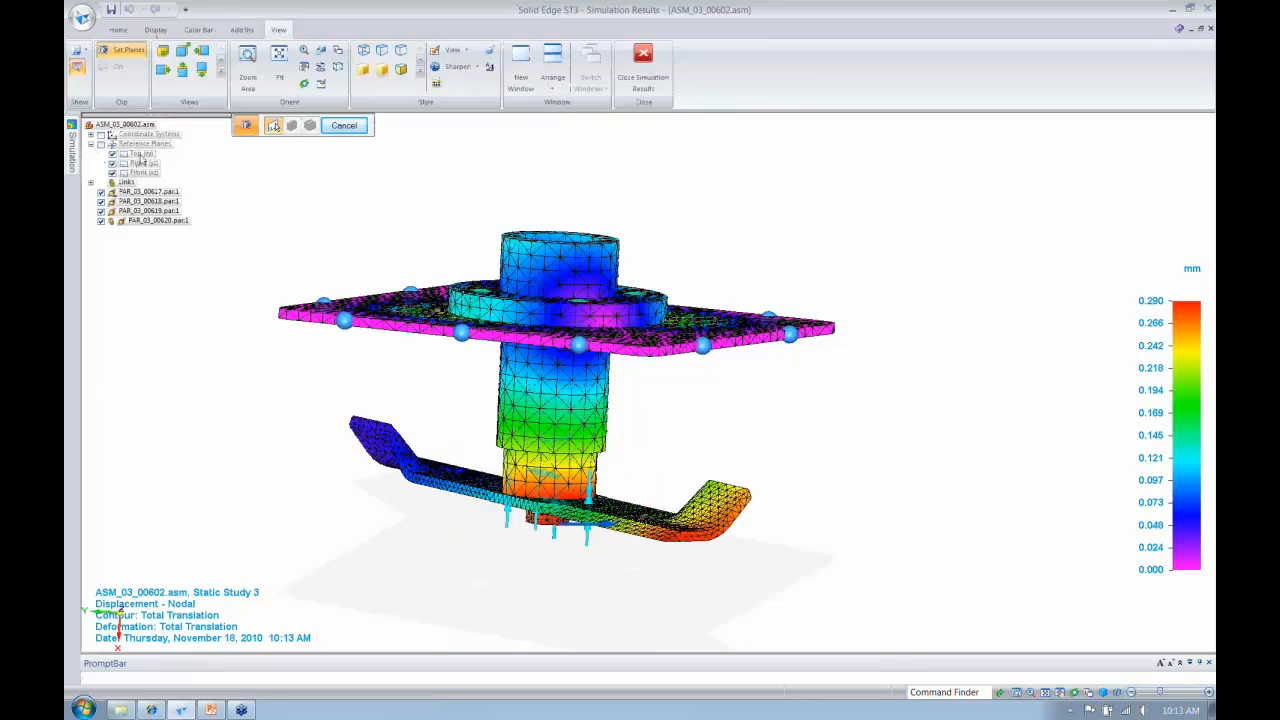
{"action": "left_click", "coordinate": [141, 162]}
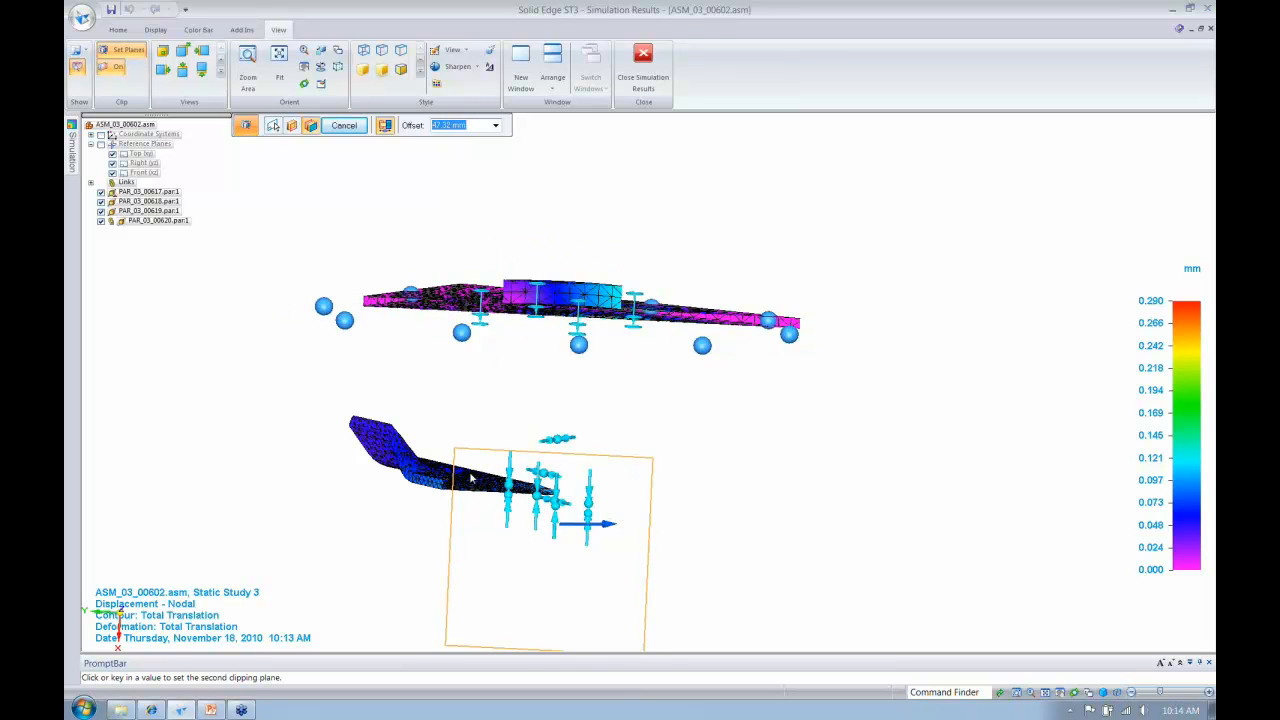
{"action": "left_click", "coordinate": [412, 527]}
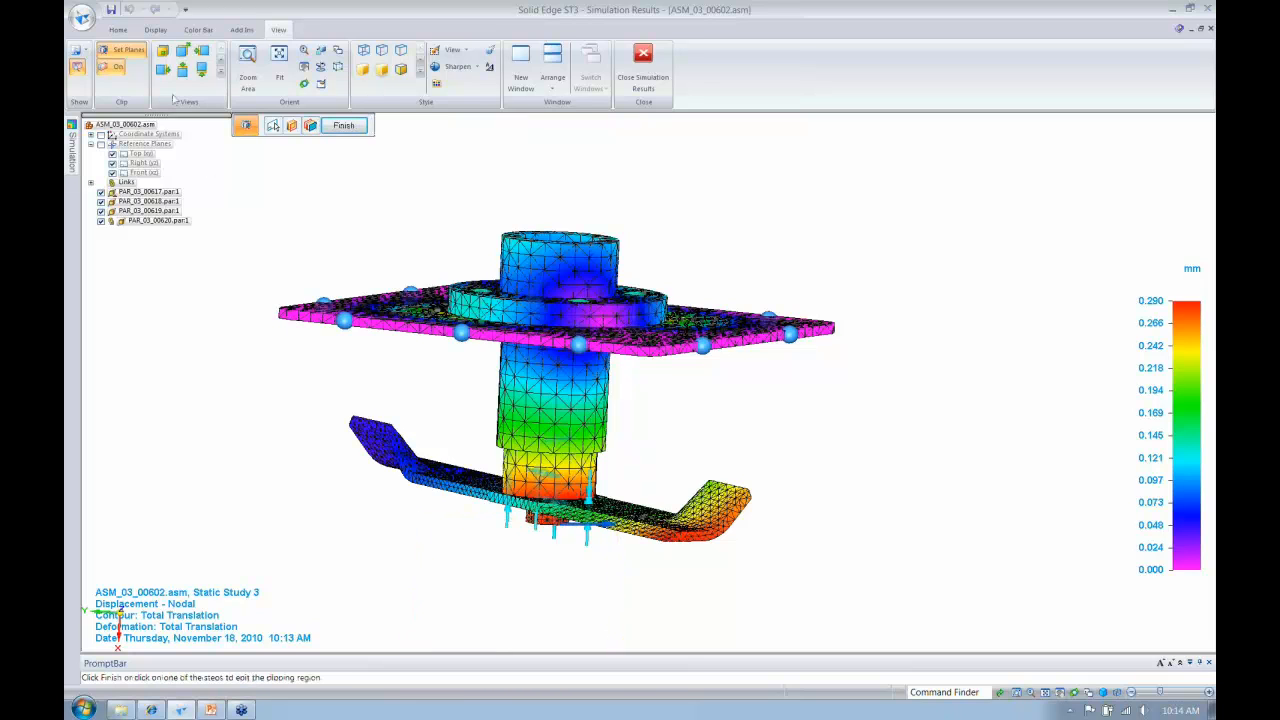
{"action": "left_click", "coordinate": [115, 72]}
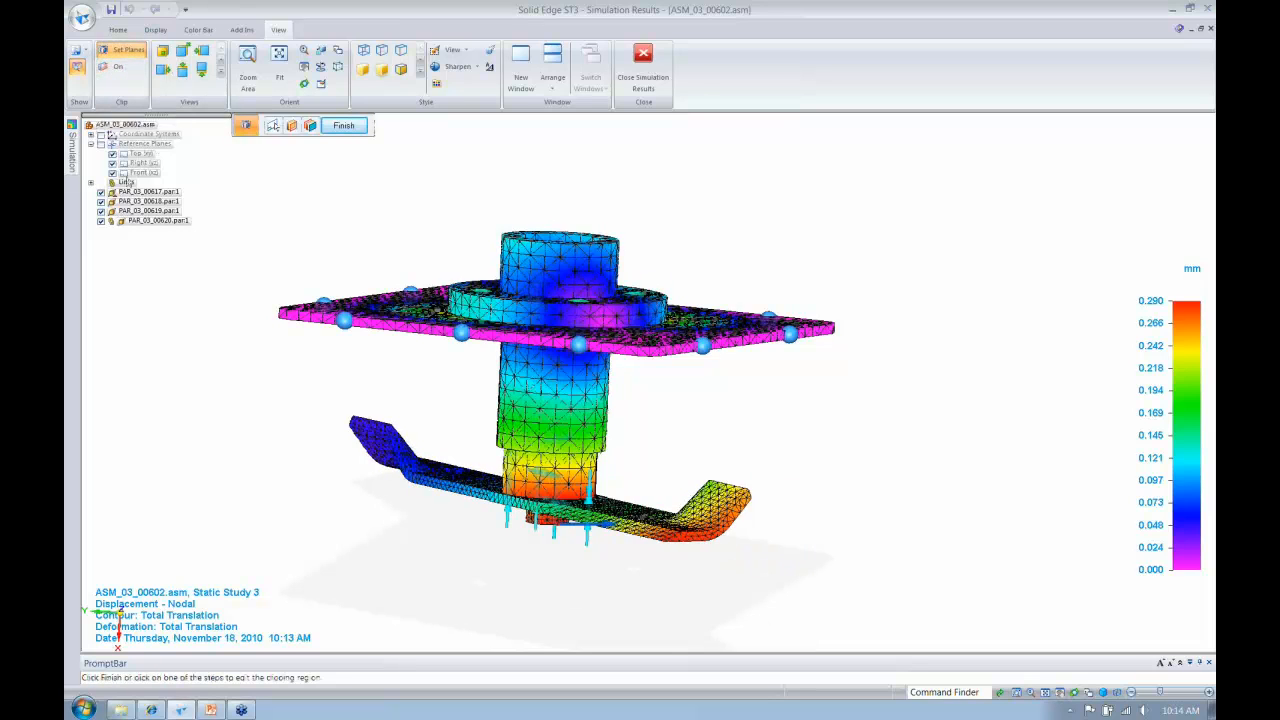
Check the material assigned to PAR_03_00617 in the geometry of Static Study 3, and close the simulation results
{"action": "mouse_move", "coordinate": [72, 150]}
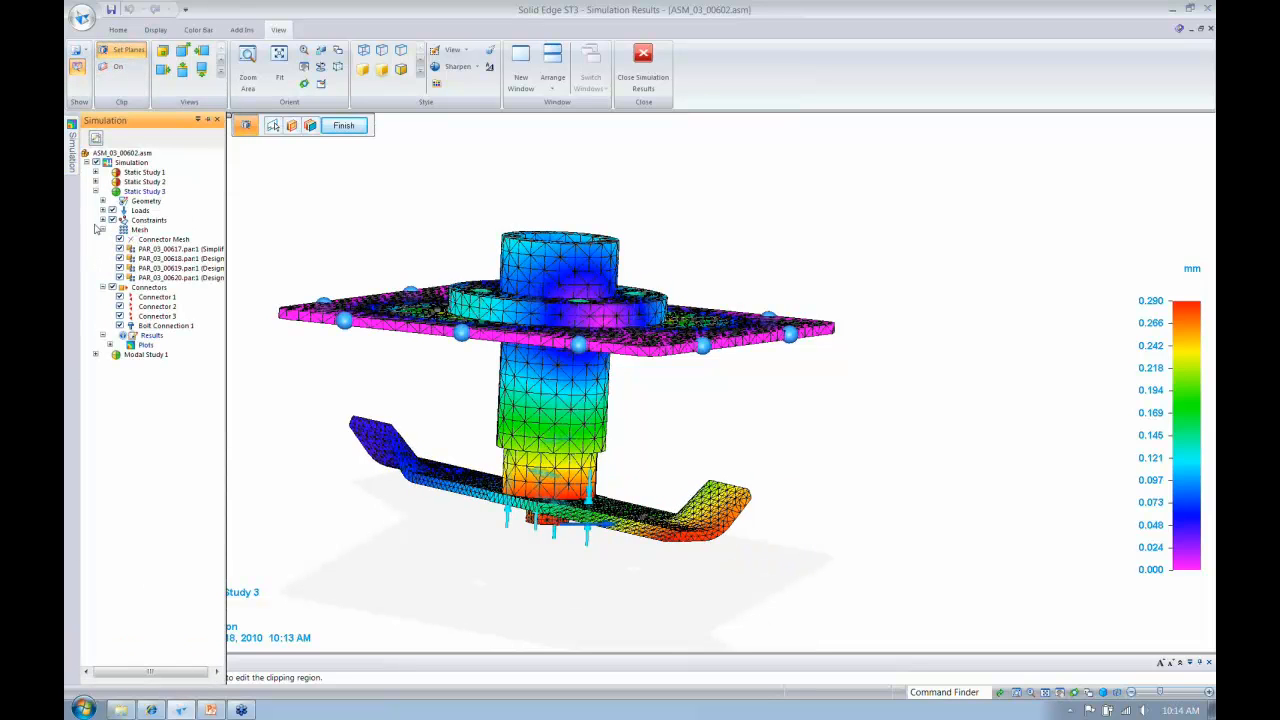
{"action": "left_click", "coordinate": [102, 201]}
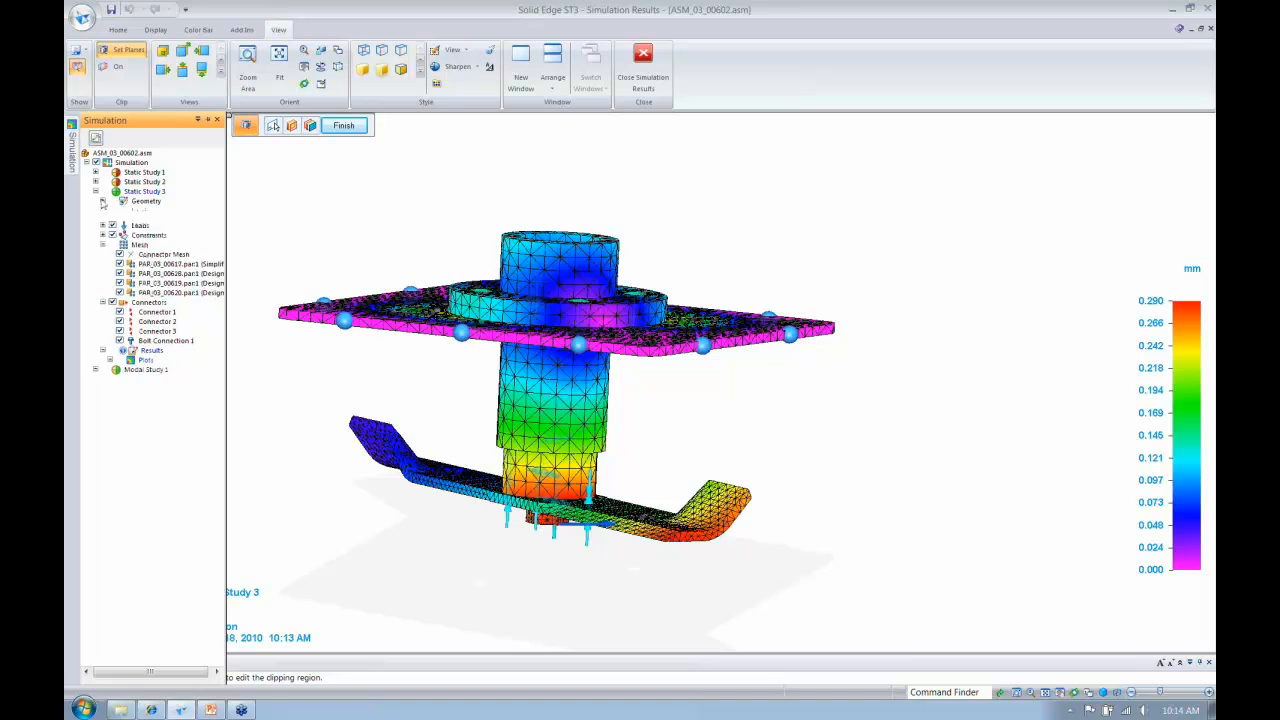
{"action": "left_click", "coordinate": [110, 210]}
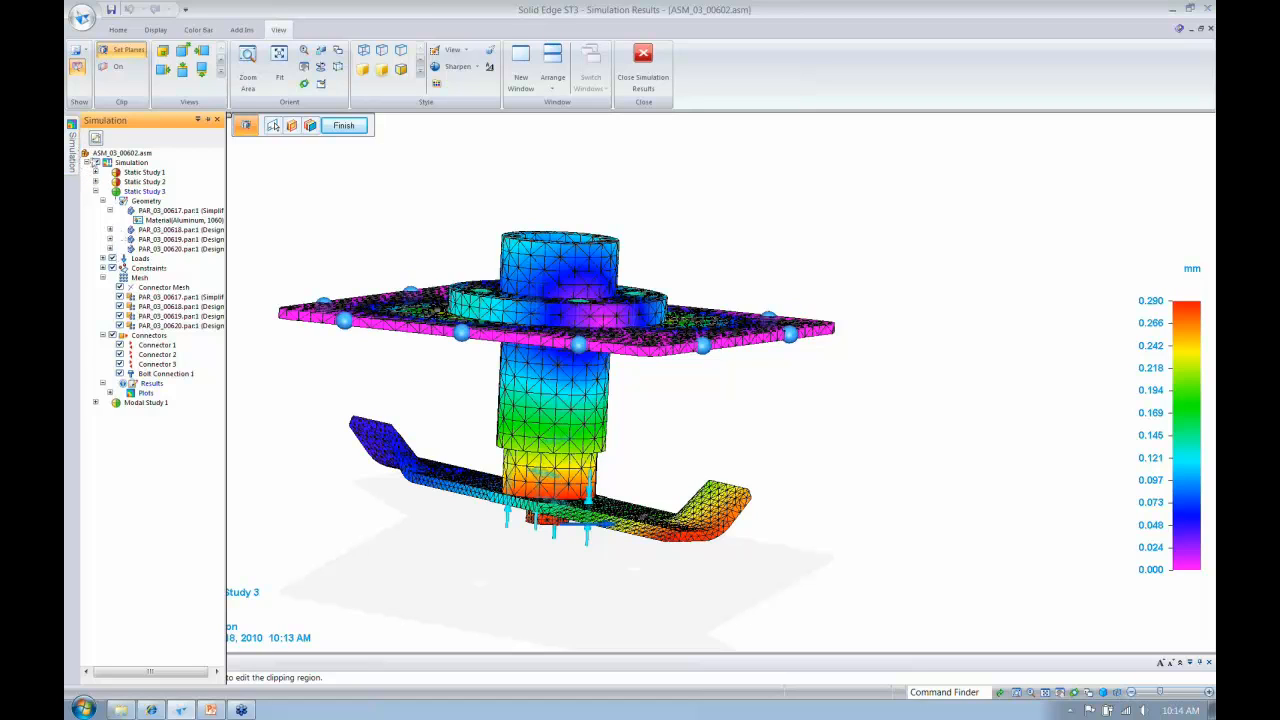
{"action": "left_click", "coordinate": [122, 30]}
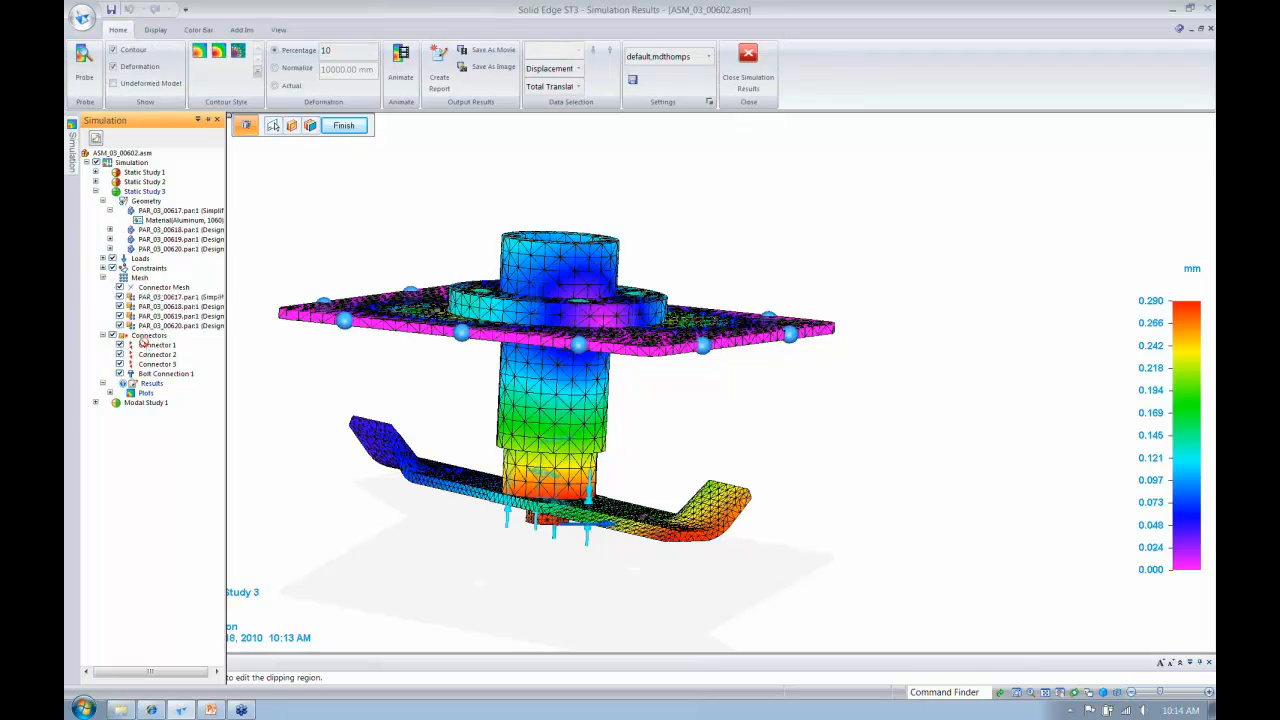
{"action": "left_click", "coordinate": [747, 54]}
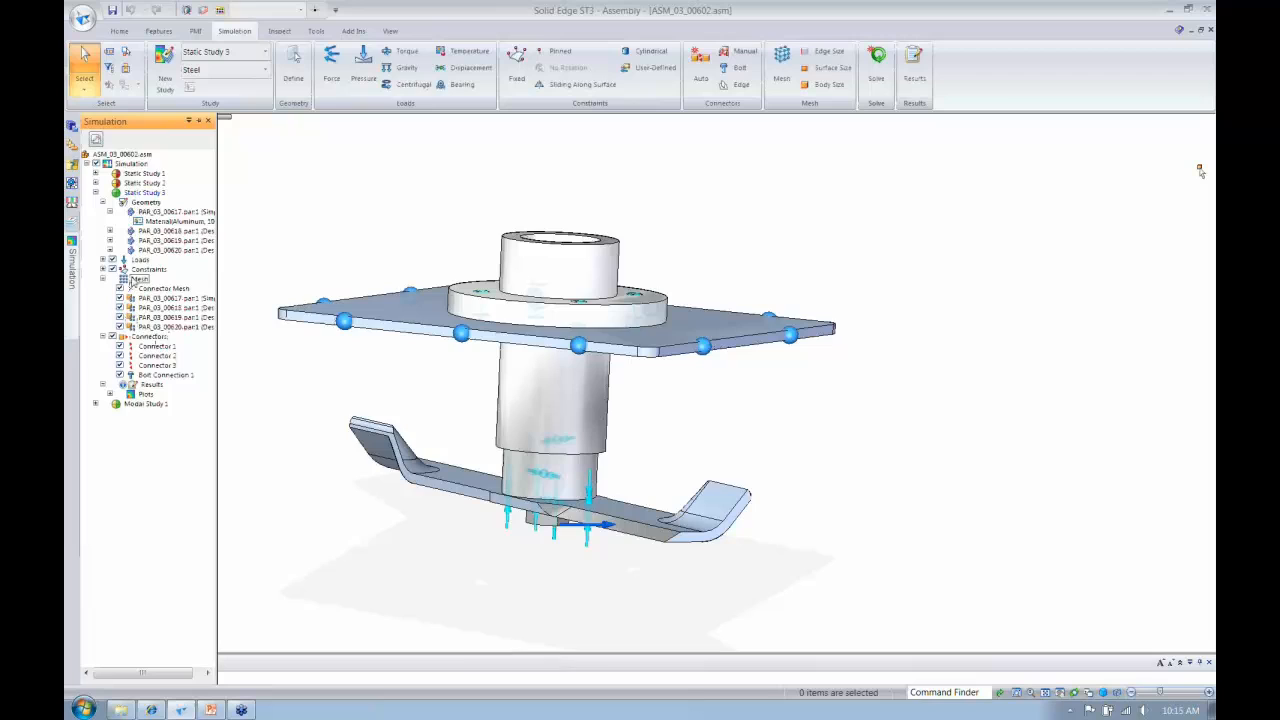
Collapse Static Study 3, expand Modal Study 1 with its results, and check the status of its mesh
{"action": "left_click", "coordinate": [95, 192]}
{"action": "left_click", "coordinate": [96, 202]}
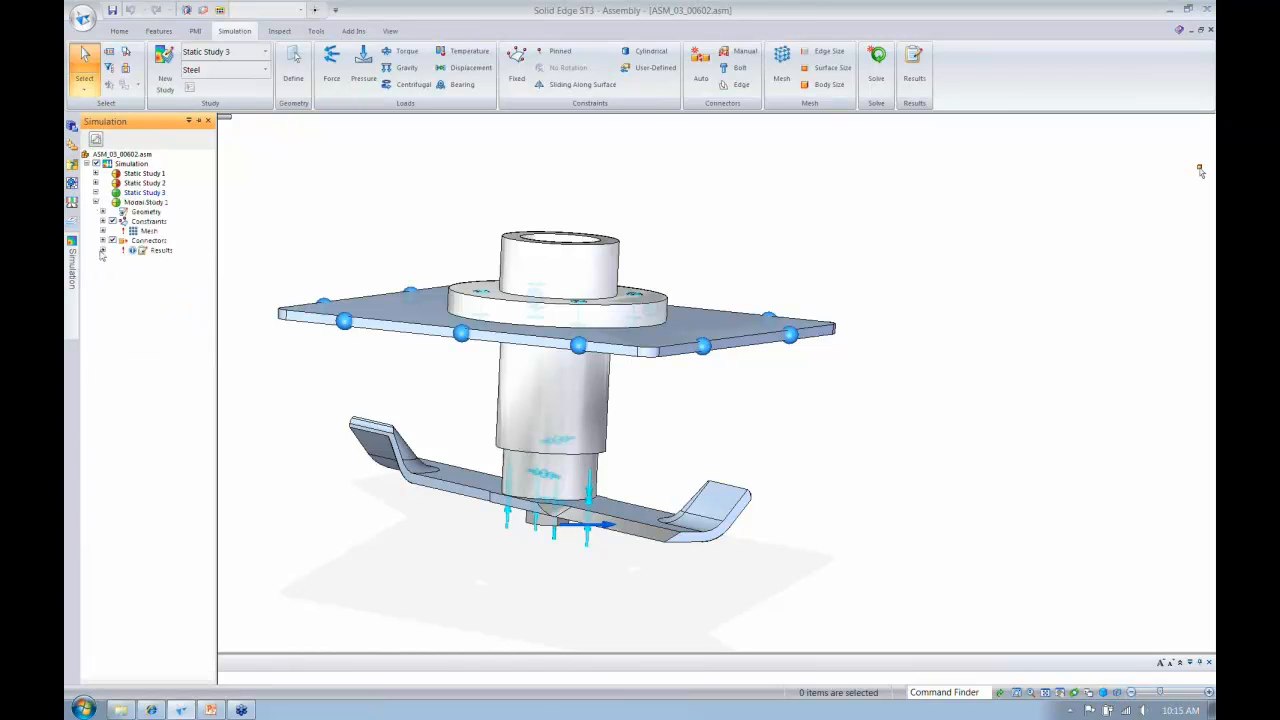
{"action": "left_click", "coordinate": [102, 250]}
{"action": "mouse_move", "coordinate": [124, 232]}
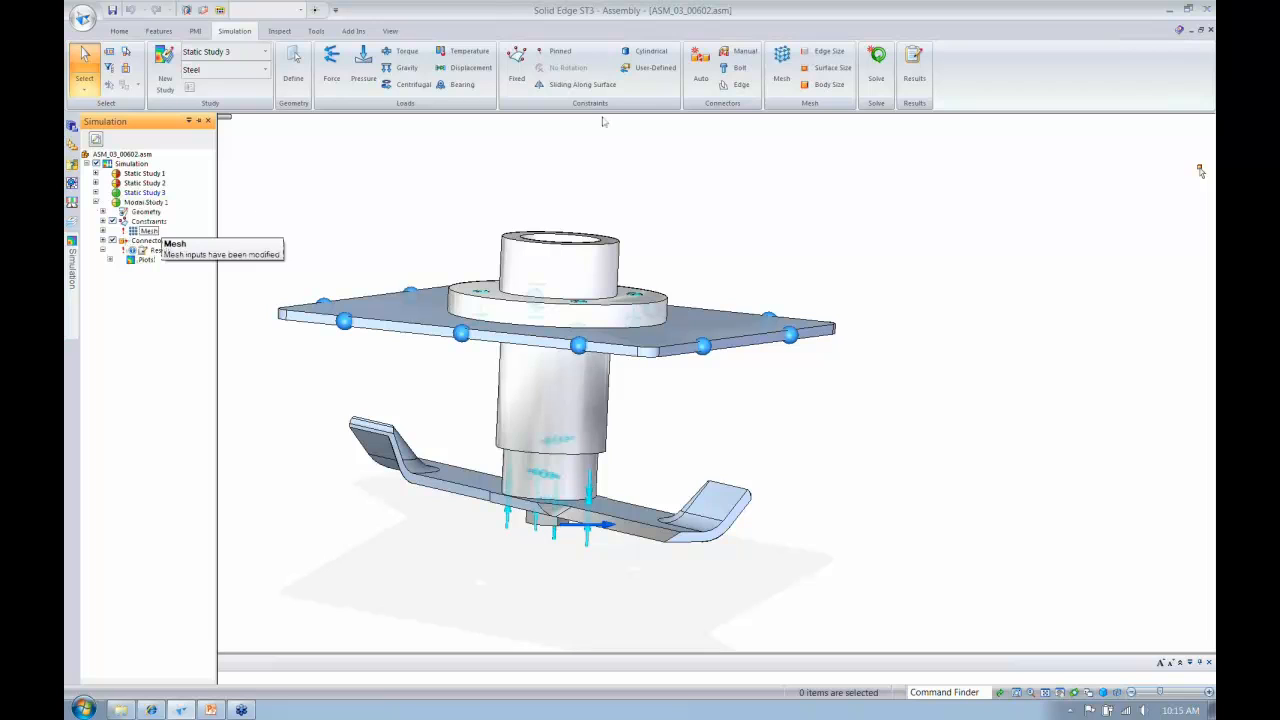
{"action": "right_click", "coordinate": [793, 60]}
{"action": "left_click", "coordinate": [792, 60]}
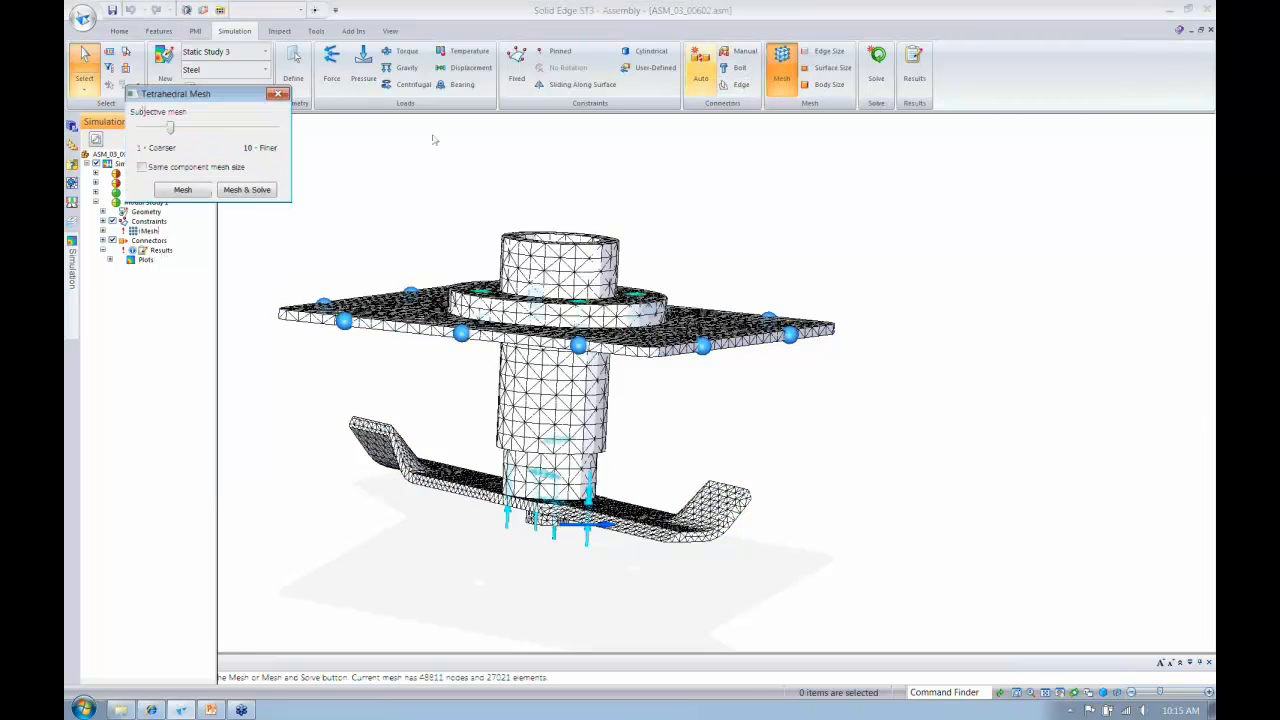
{"action": "left_click", "coordinate": [280, 95]}
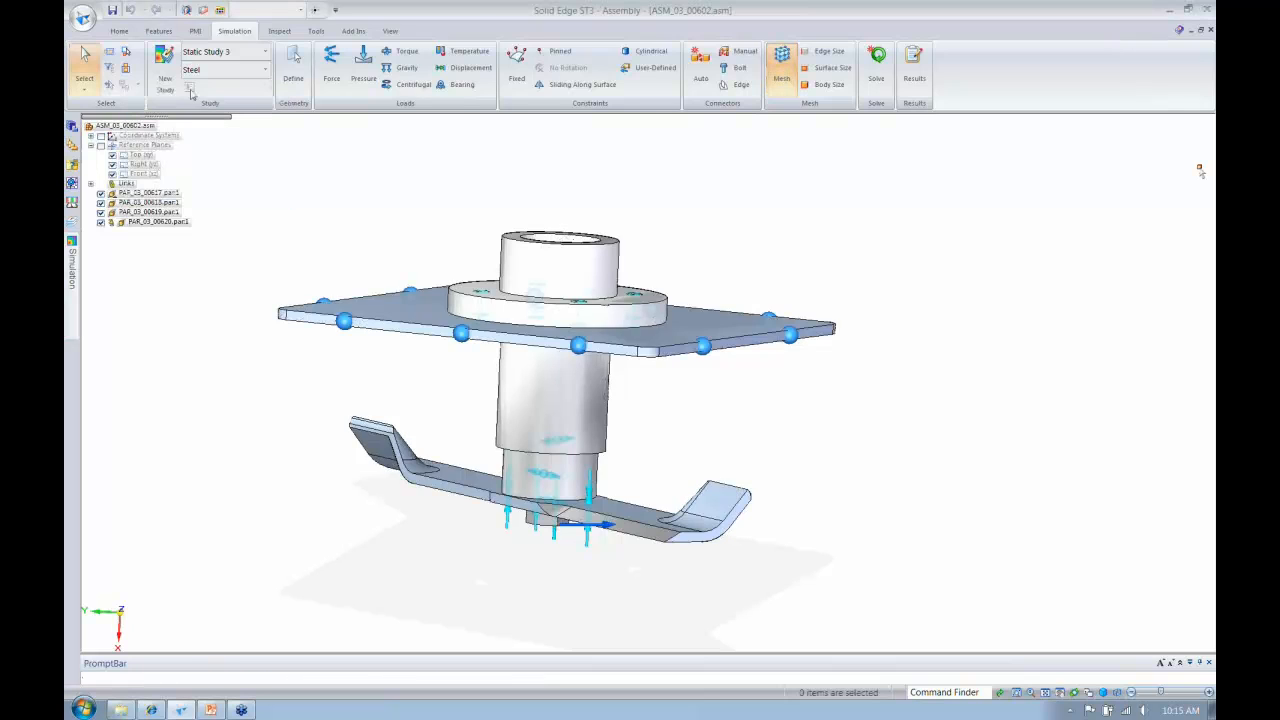
Open the assembly ASM_03_00602.asm from the mad_sim_demo_finished folder
{"action": "left_click", "coordinate": [83, 18]}
{"action": "left_click", "coordinate": [163, 103]}
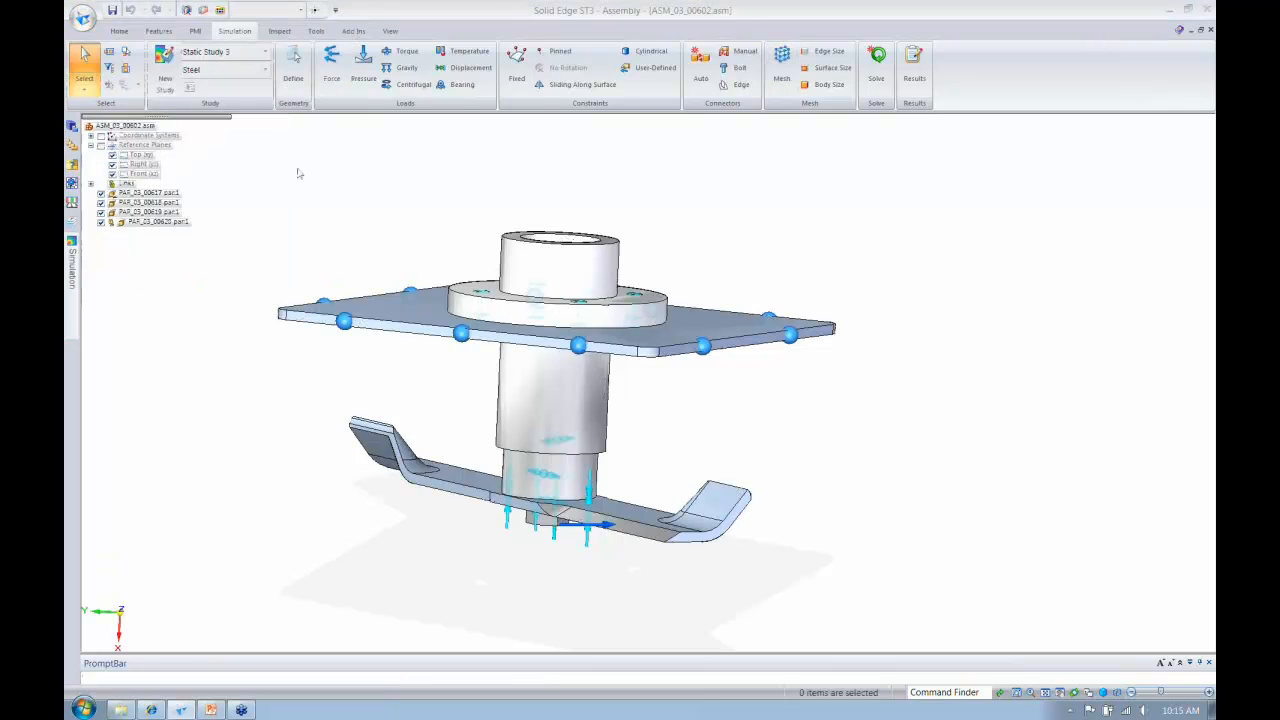
{"action": "left_click", "coordinate": [278, 80]}
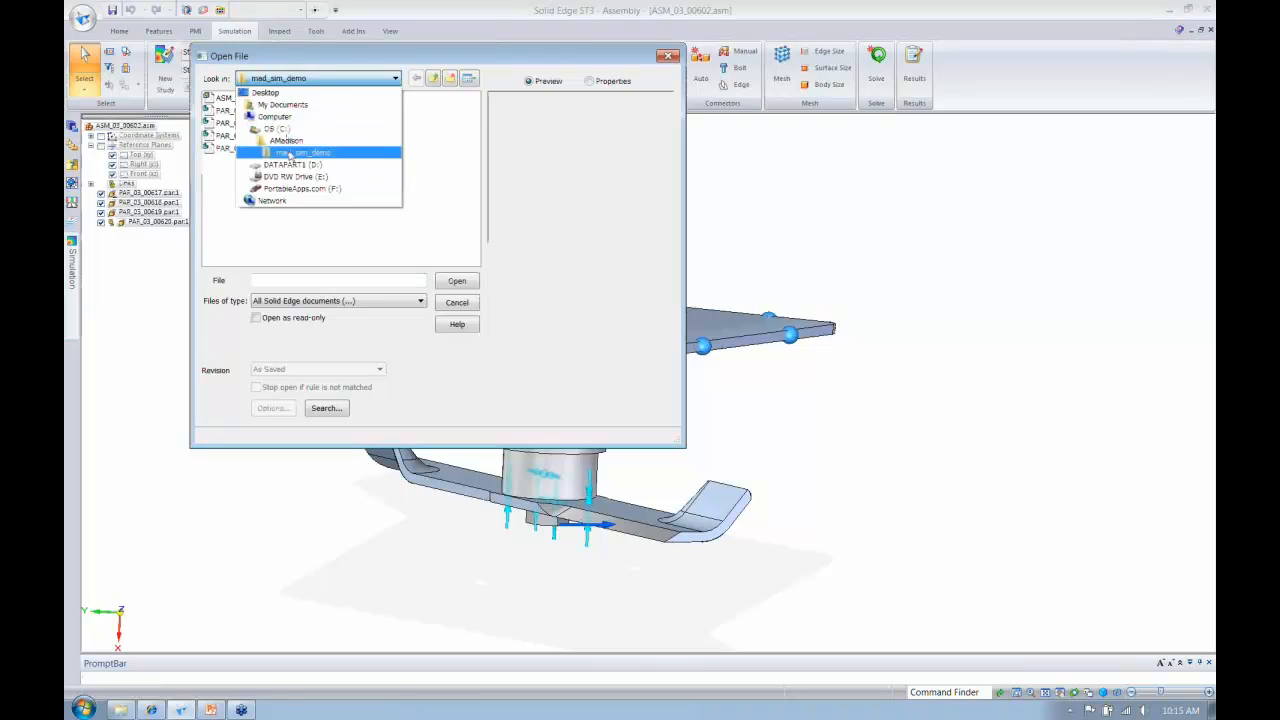
{"action": "left_click", "coordinate": [281, 80]}
{"action": "left_click", "coordinate": [281, 80]}
{"action": "left_click", "coordinate": [275, 117]}
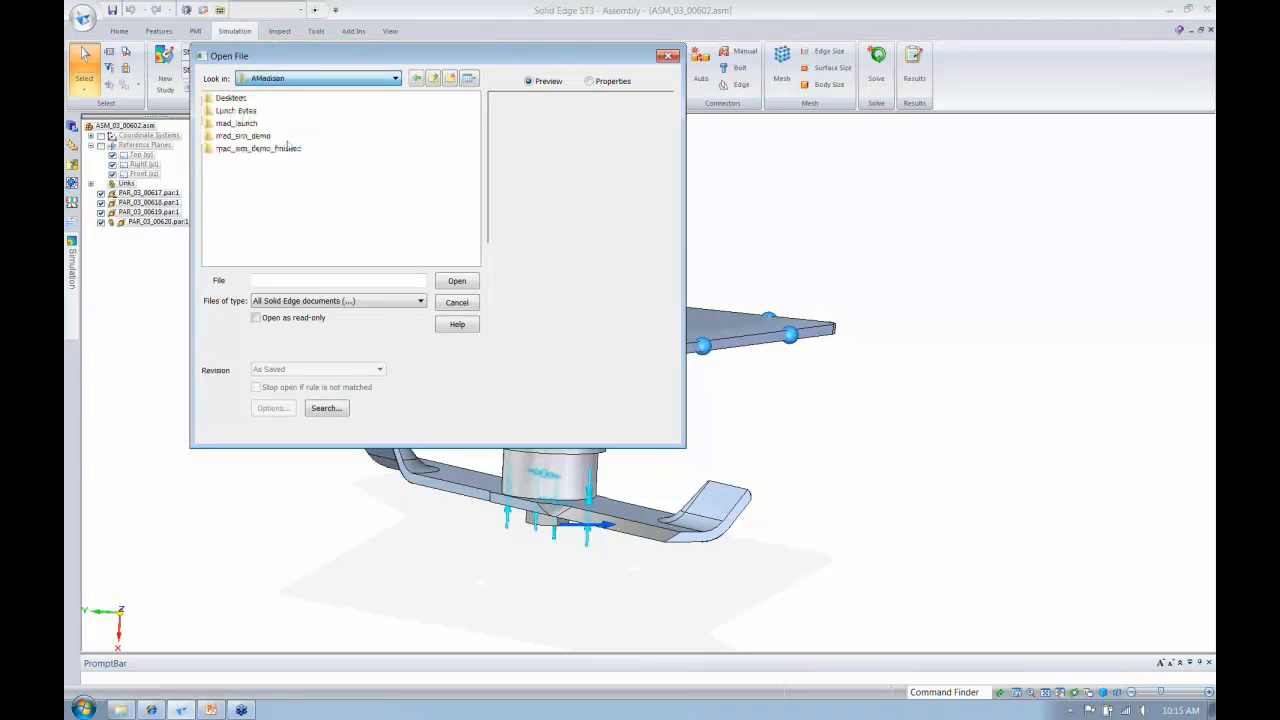
{"action": "left_click", "coordinate": [250, 149]}
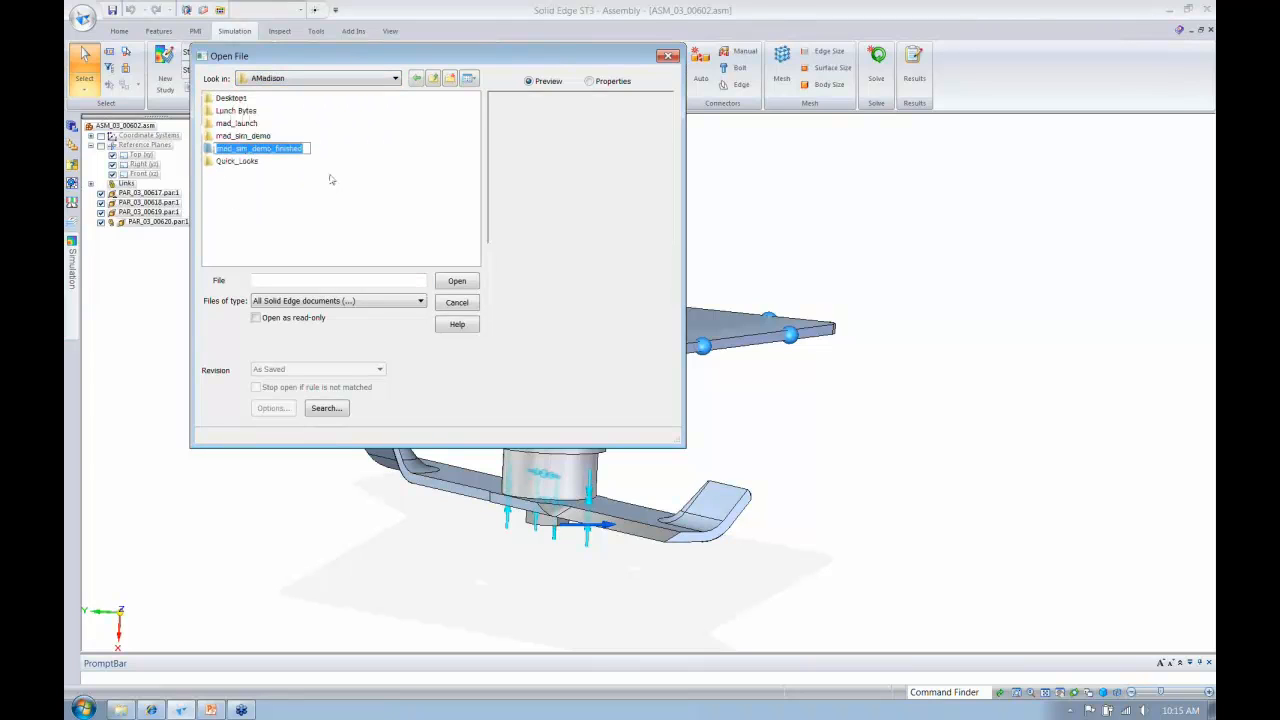
{"action": "double_click", "coordinate": [286, 149]}
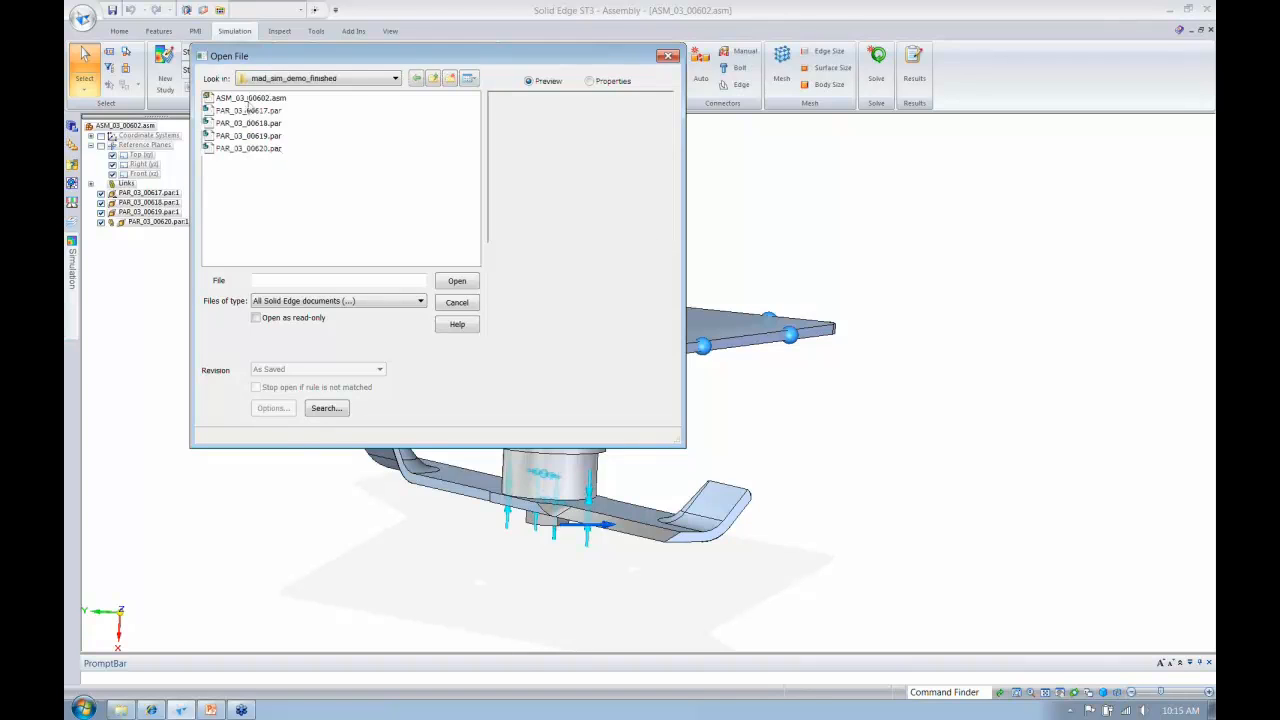
{"action": "left_click", "coordinate": [247, 103]}
{"action": "double_click", "coordinate": [246, 101]}
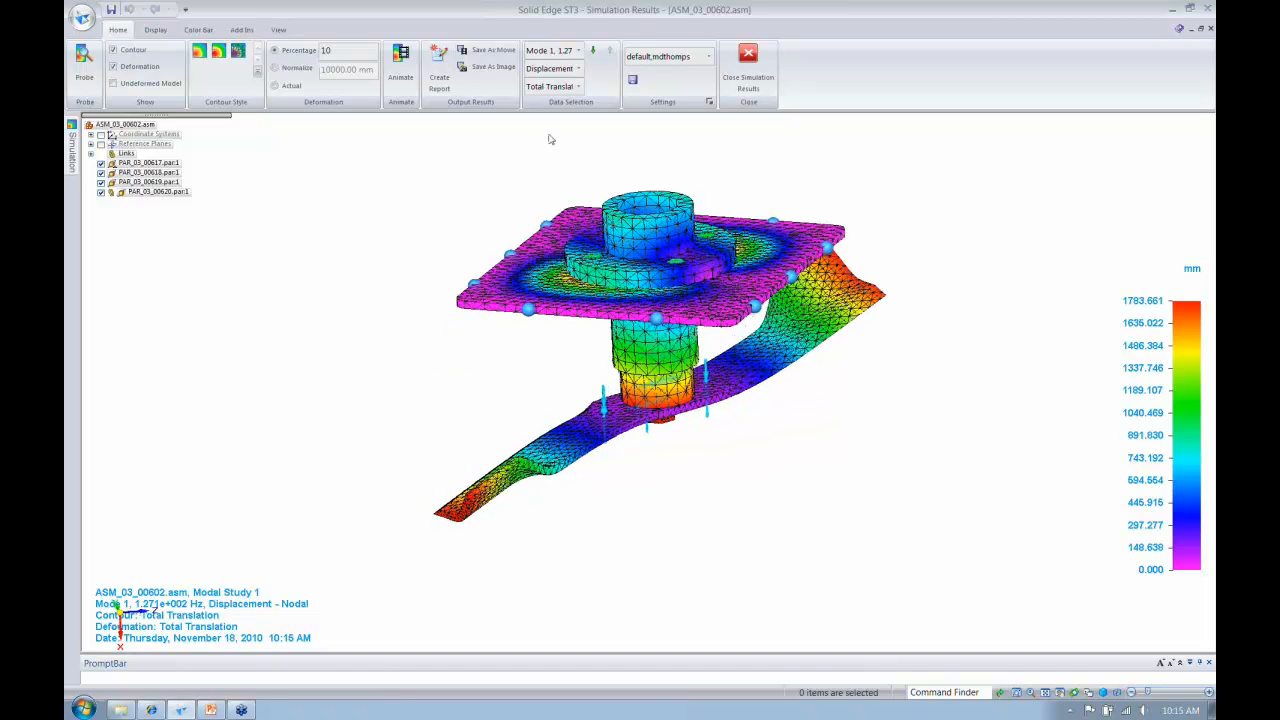
Review the available modes of Modal Study 1 and examine the Mode 1 displacement of the blade, plate and spindle
{"action": "left_click", "coordinate": [577, 50]}
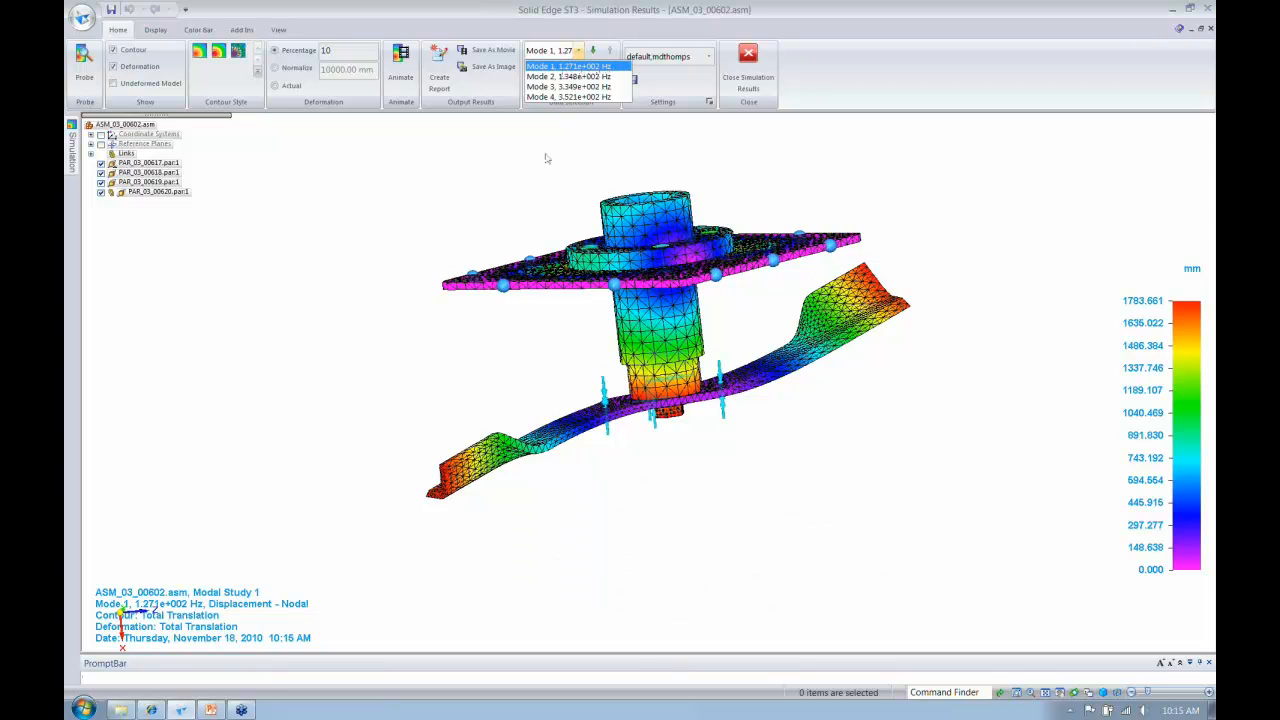
{"action": "middle_click_drag", "start_coordinate": [689, 320], "coordinate": [695, 317]}
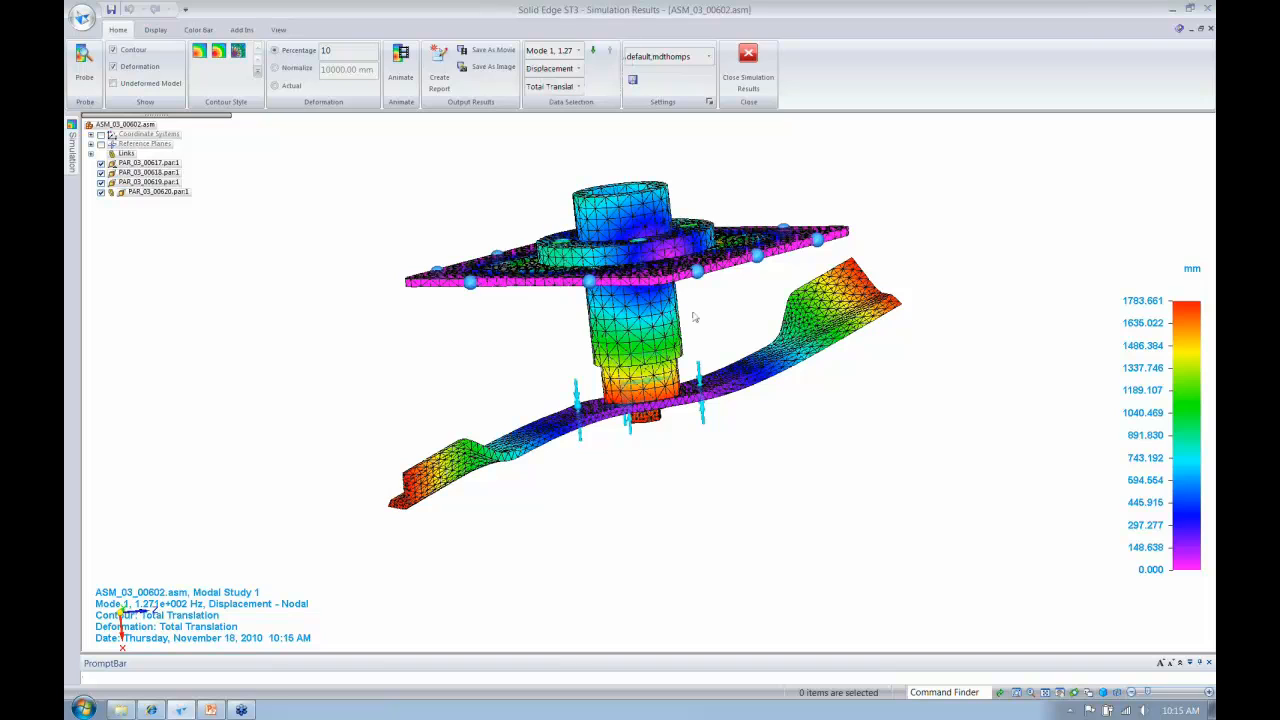
{"action": "scroll", "coordinate": [696, 316], "scroll_direction": "up", "scroll_amount": 2}
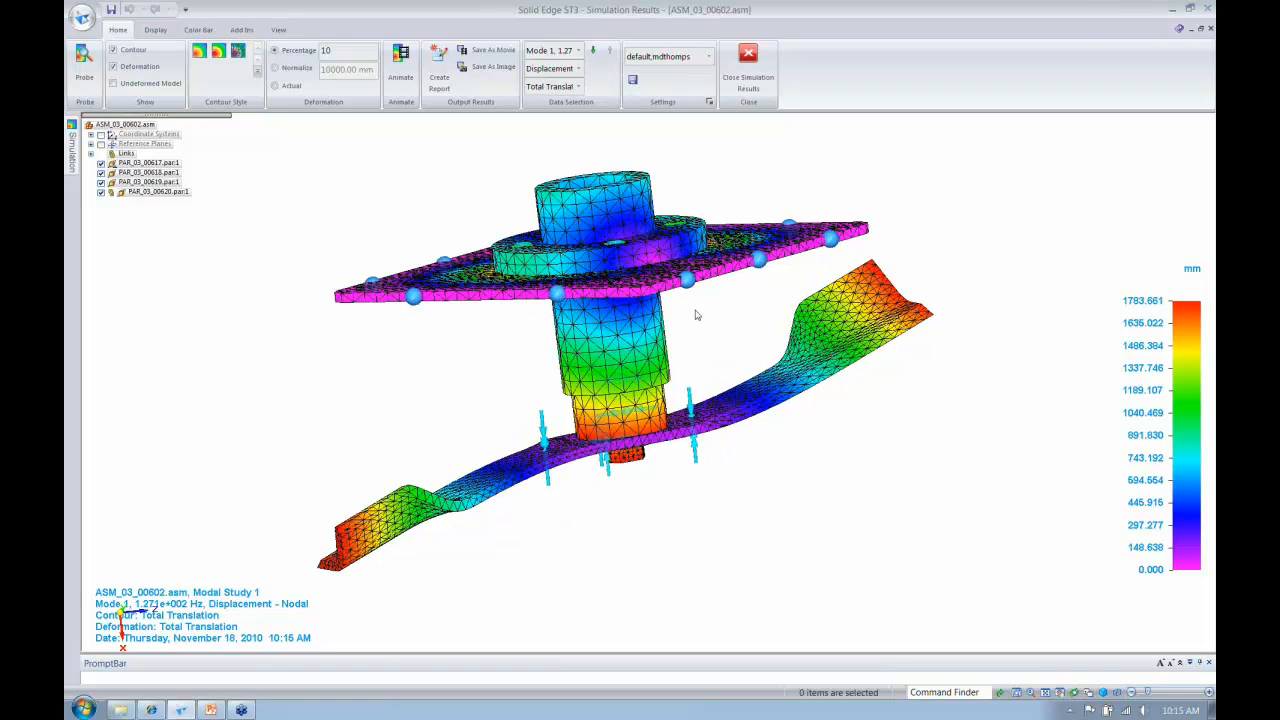
{"action": "scroll", "coordinate": [697, 315], "scroll_direction": "up", "scroll_amount": 1}
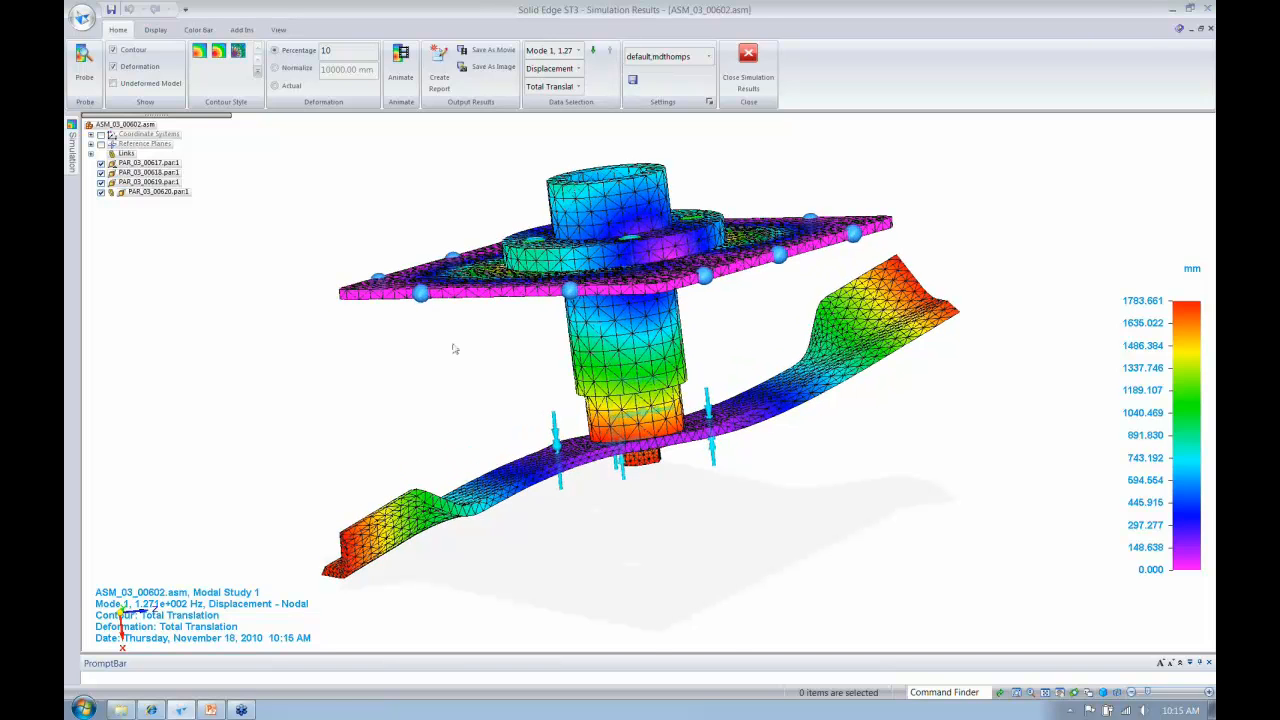
{"action": "middle_click_drag", "start_coordinate": [544, 113], "coordinate": [549, 111]}
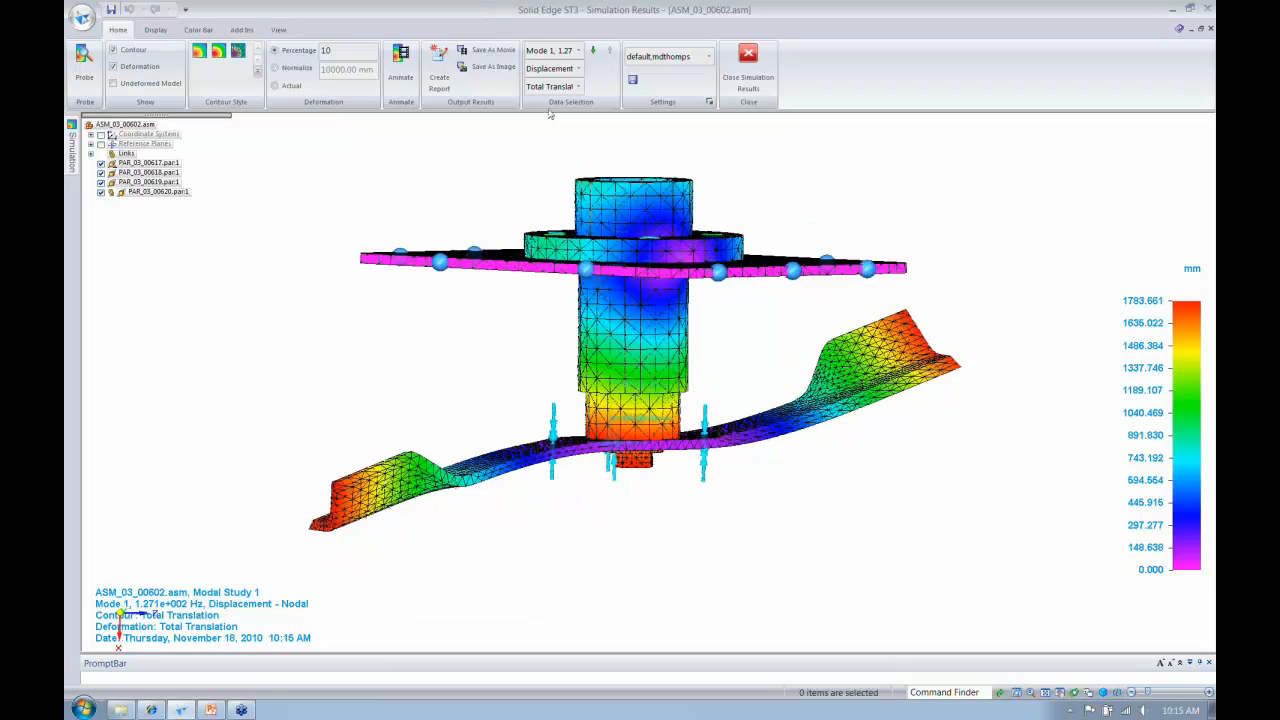
{"action": "scroll", "coordinate": [550, 114], "scroll_direction": "up", "scroll_amount": 1}
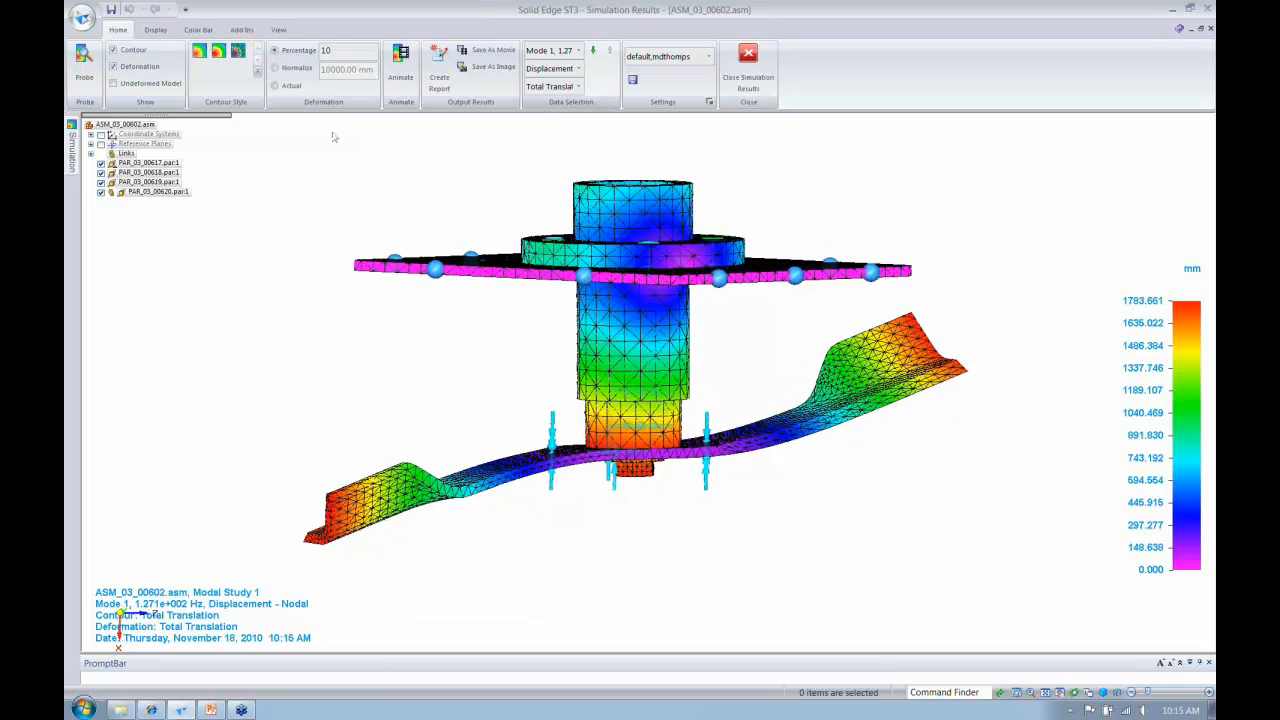
Close the modal simulation results and switch to the PowerPoint presentation
{"action": "left_click", "coordinate": [762, 80]}
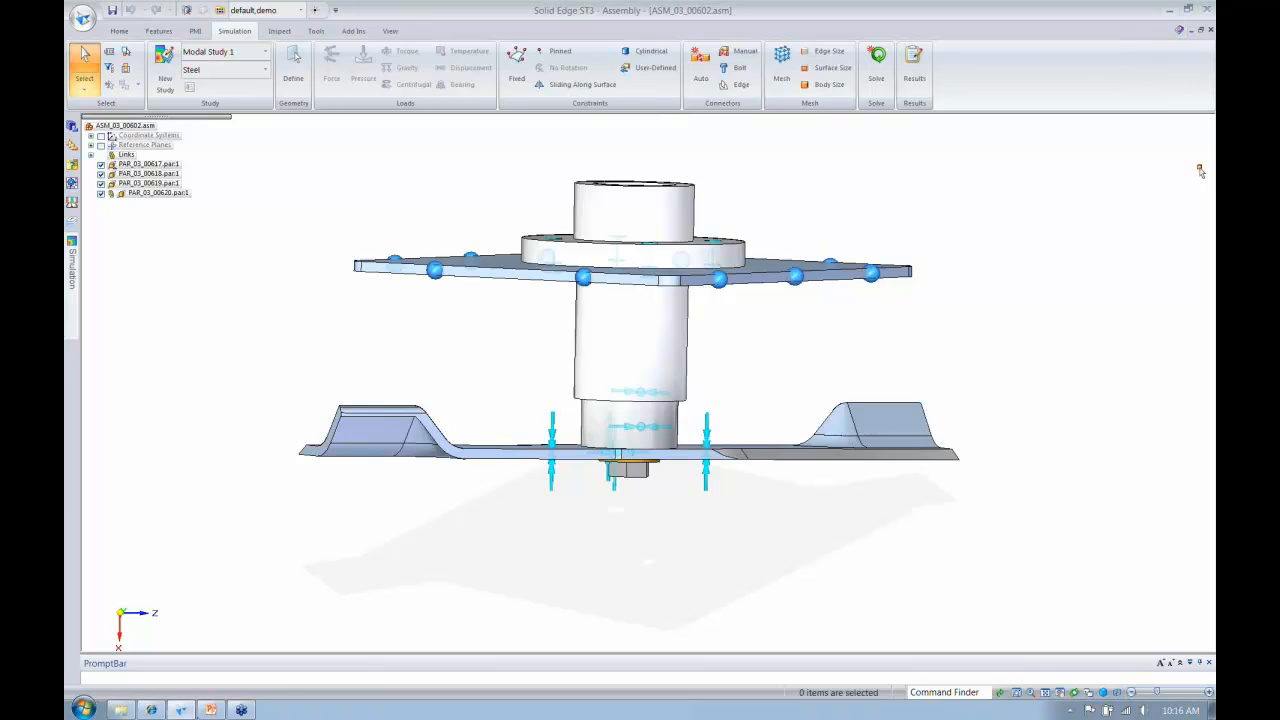
{"action": "left_click", "coordinate": [211, 710]}
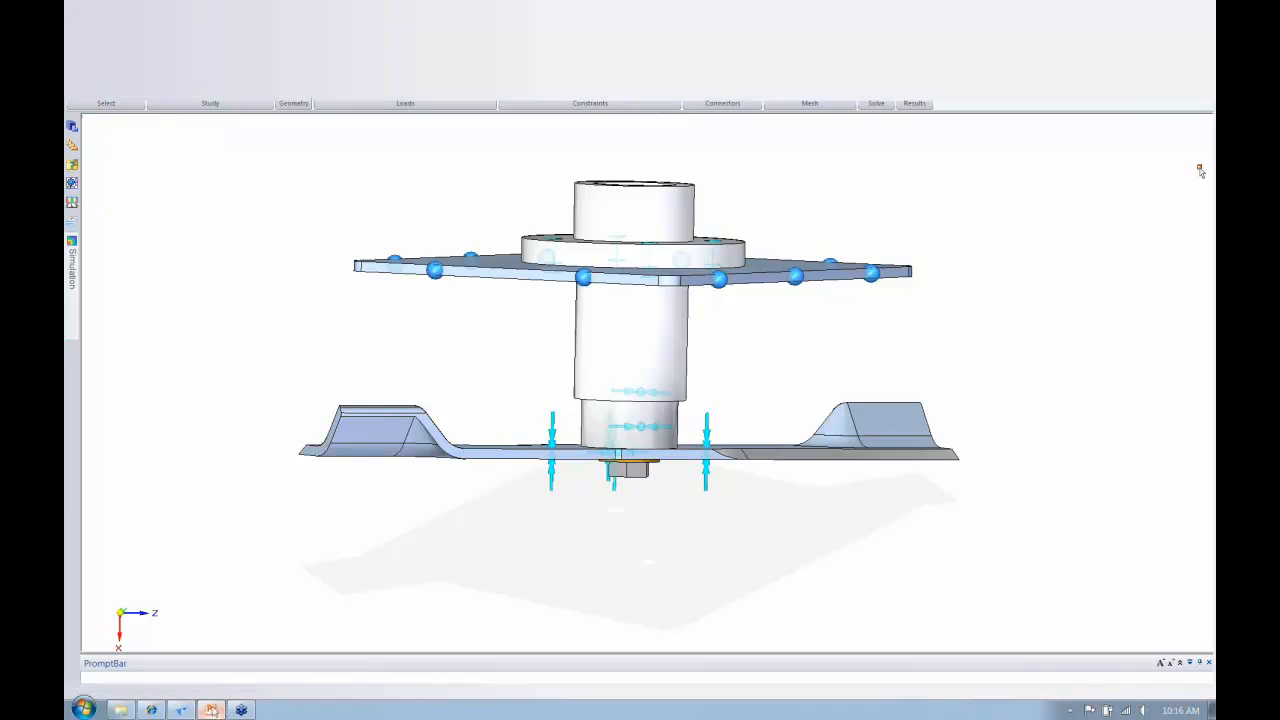